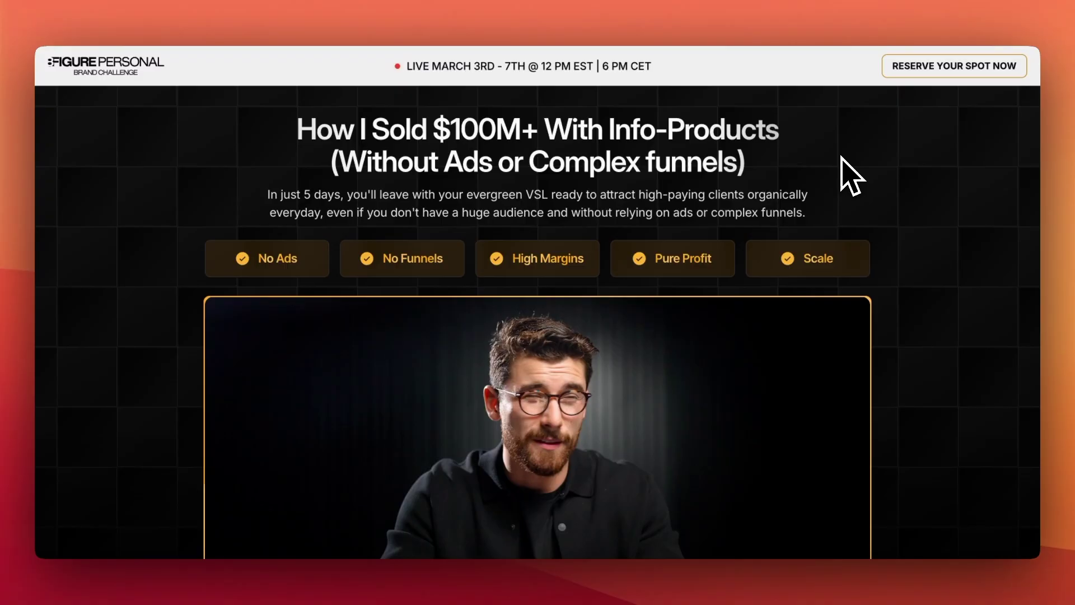
- Scroll down through the recreated challenge page preview and select the highlighted realization sentence
{"action": "scroll", "coordinate": [842, 168], "scroll_direction": "down", "scroll_amount": 10}
{"action": "scroll", "coordinate": [842, 163], "scroll_direction": "down", "scroll_amount": 5}
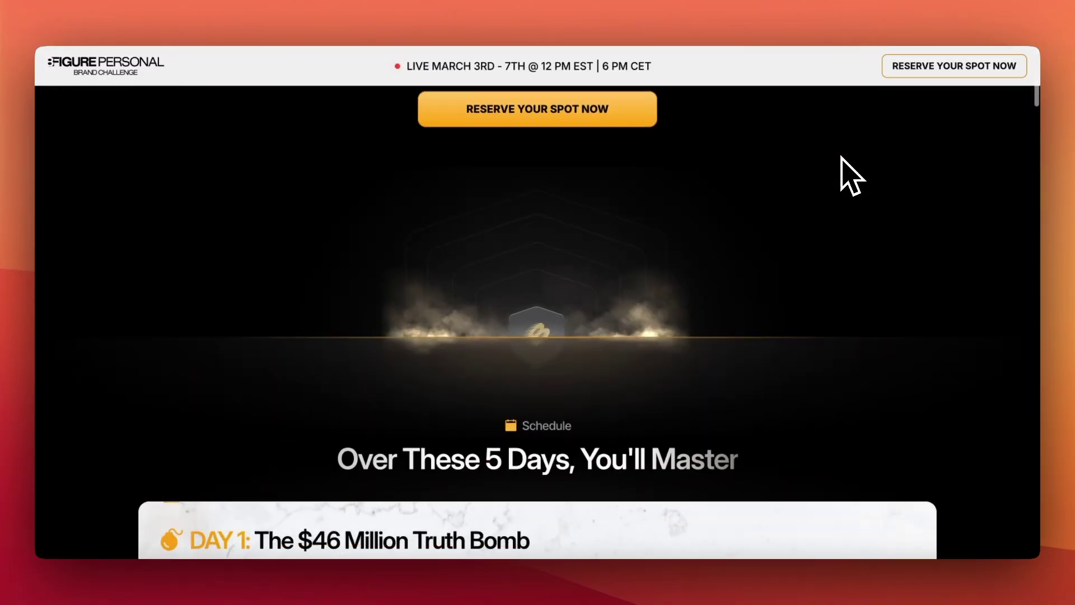
{"action": "scroll", "coordinate": [841, 263], "scroll_direction": "down", "scroll_amount": 6}
{"action": "scroll", "coordinate": [841, 291], "scroll_direction": "down", "scroll_amount": 10}
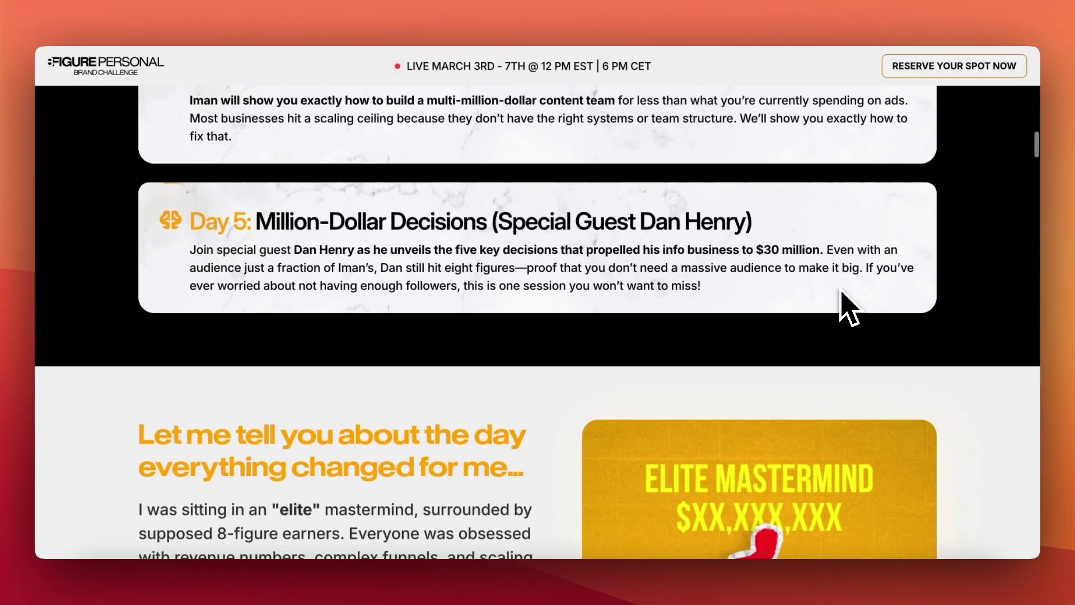
{"action": "scroll", "coordinate": [841, 306], "scroll_direction": "down", "scroll_amount": 5}
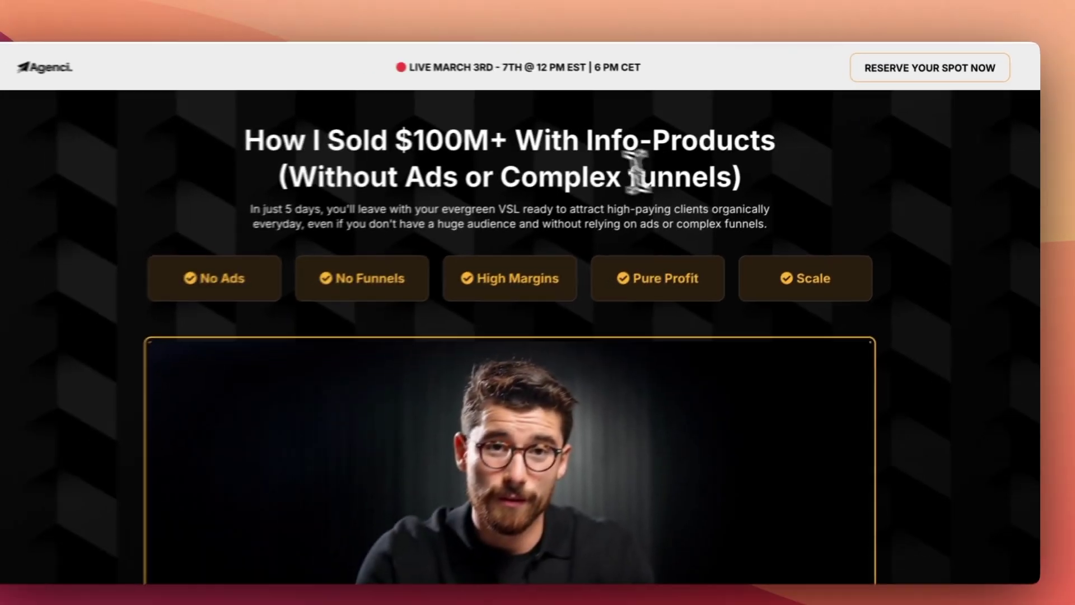
{"action": "scroll", "coordinate": [678, 283], "scroll_direction": "down", "scroll_amount": 5}
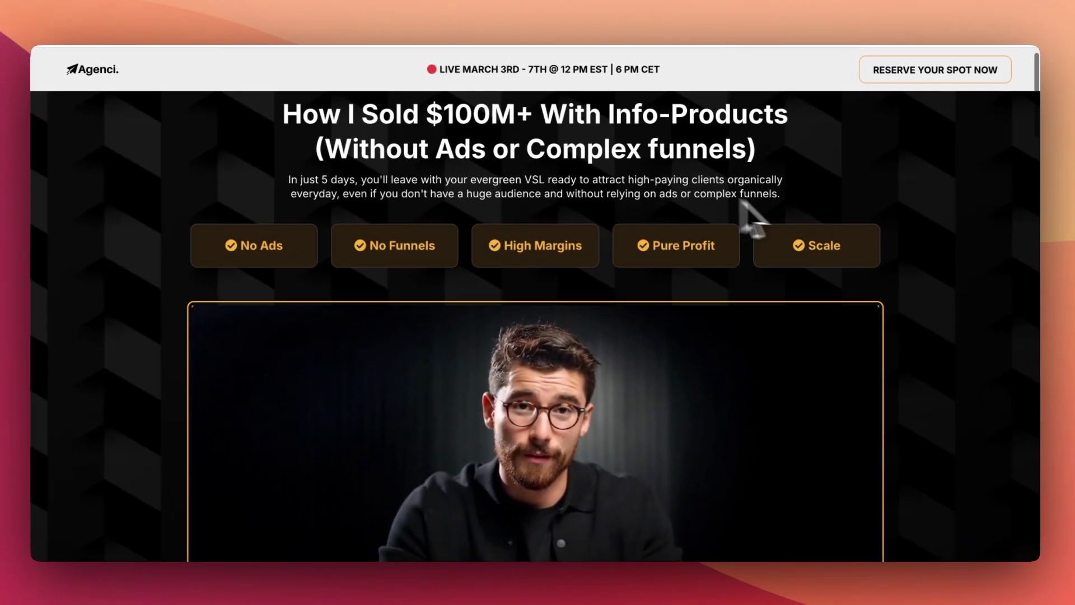
{"action": "scroll", "coordinate": [785, 208], "scroll_direction": "down", "scroll_amount": 3}
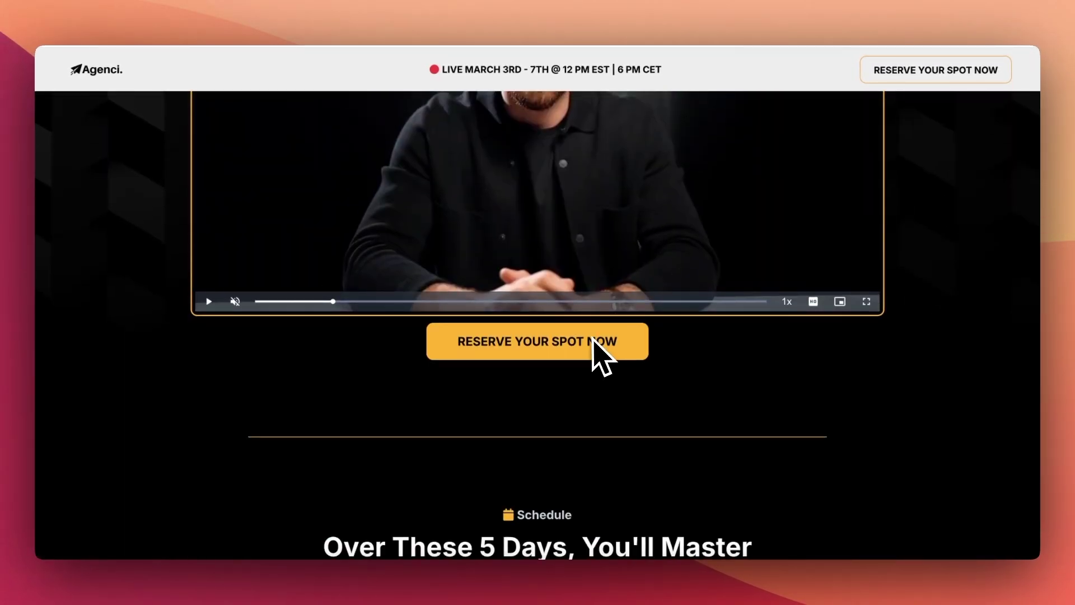
{"action": "scroll", "coordinate": [748, 384], "scroll_direction": "down", "scroll_amount": 10}
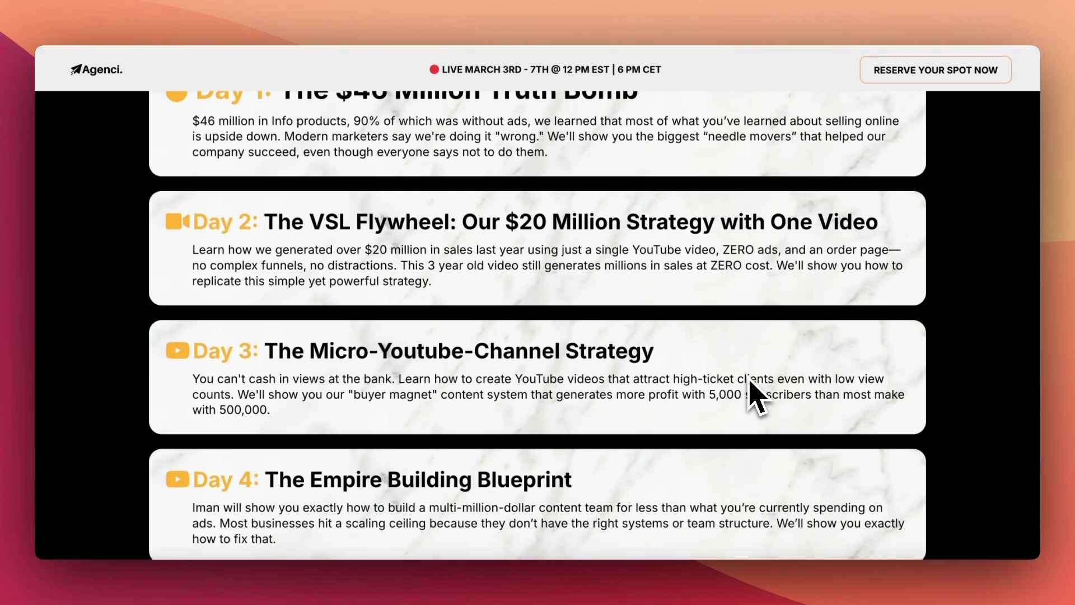
{"action": "scroll", "coordinate": [753, 392], "scroll_direction": "down", "scroll_amount": 10}
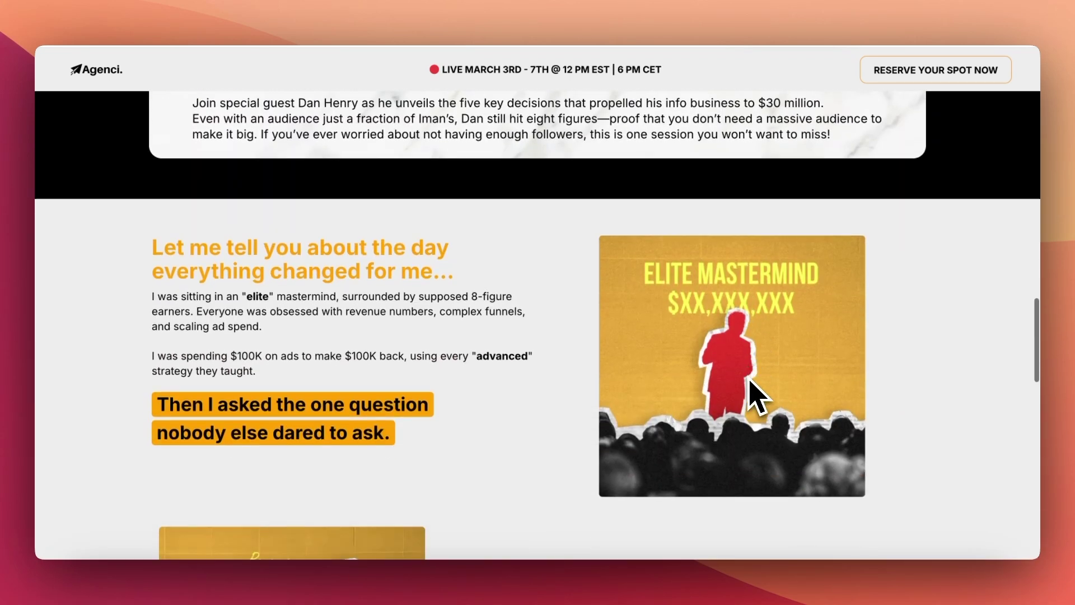
{"action": "scroll", "coordinate": [509, 387], "scroll_direction": "down", "scroll_amount": 5}
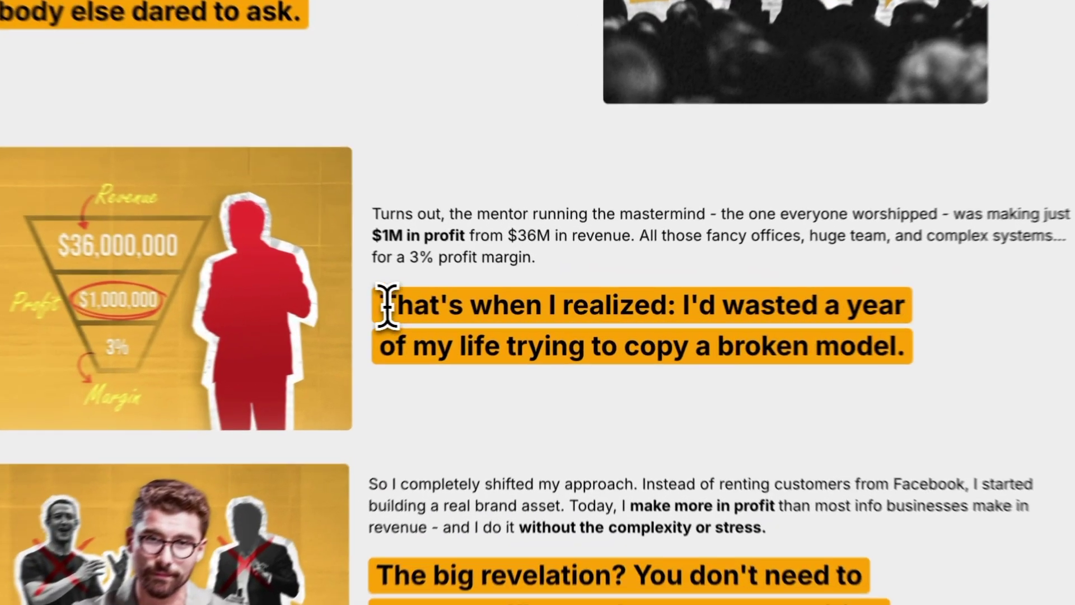
{"action": "left_click_drag", "start_coordinate": [451, 307], "coordinate": [662, 298]}
{"action": "scroll", "coordinate": [731, 302], "scroll_direction": "down", "scroll_amount": 10}
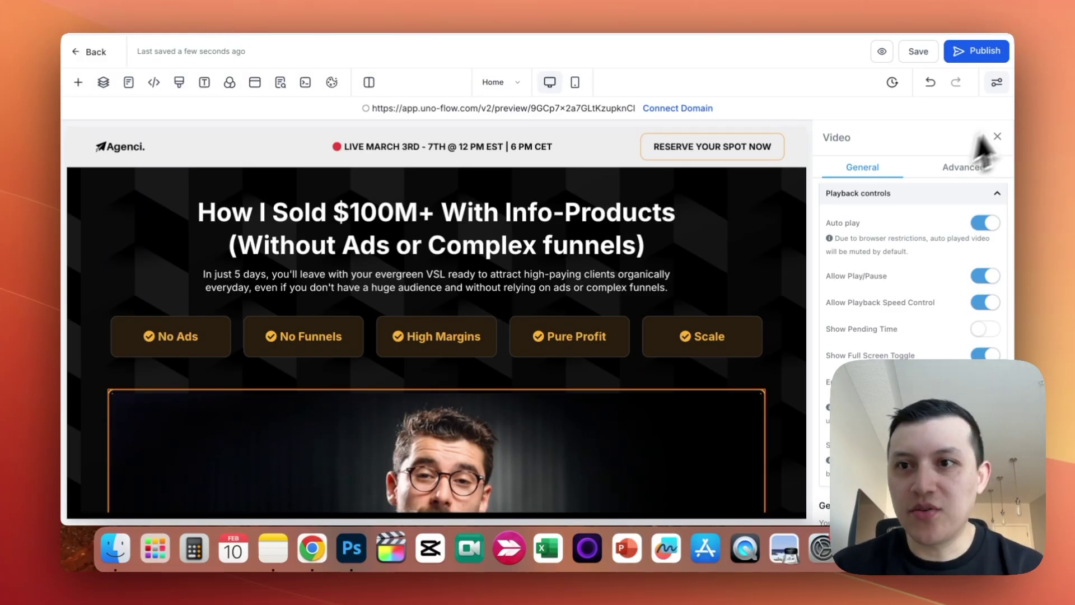
- Select the top header section and scroll through its margin and padding settings
{"action": "left_click", "coordinate": [997, 136]}
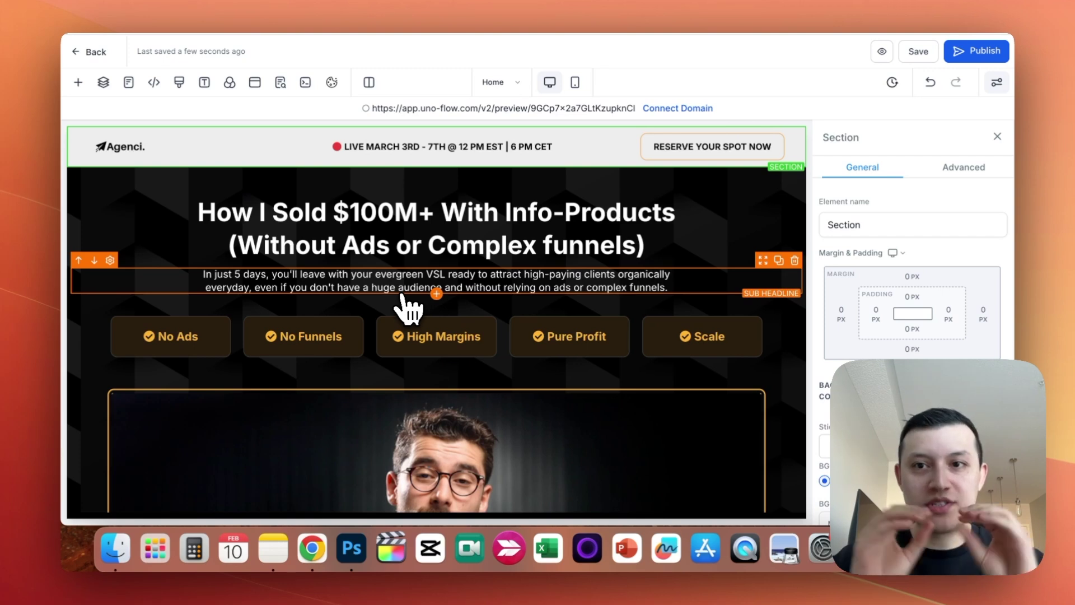
{"action": "scroll", "coordinate": [382, 239], "scroll_direction": "down", "scroll_amount": 2}
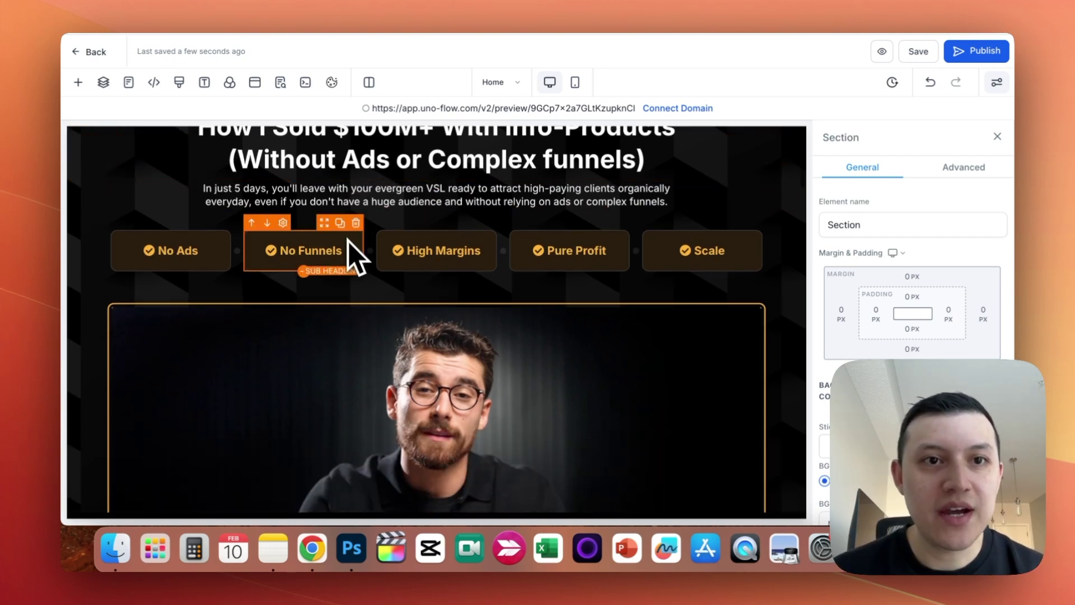
{"action": "scroll", "coordinate": [356, 259], "scroll_direction": "up", "scroll_amount": 2}
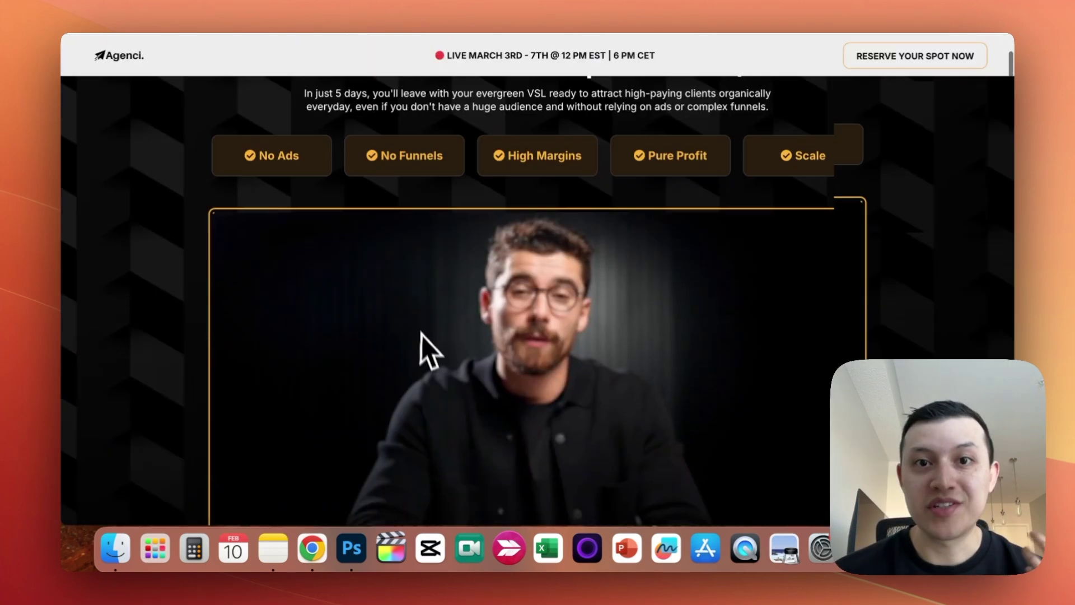
{"action": "scroll", "coordinate": [426, 338], "scroll_direction": "down", "scroll_amount": 3}
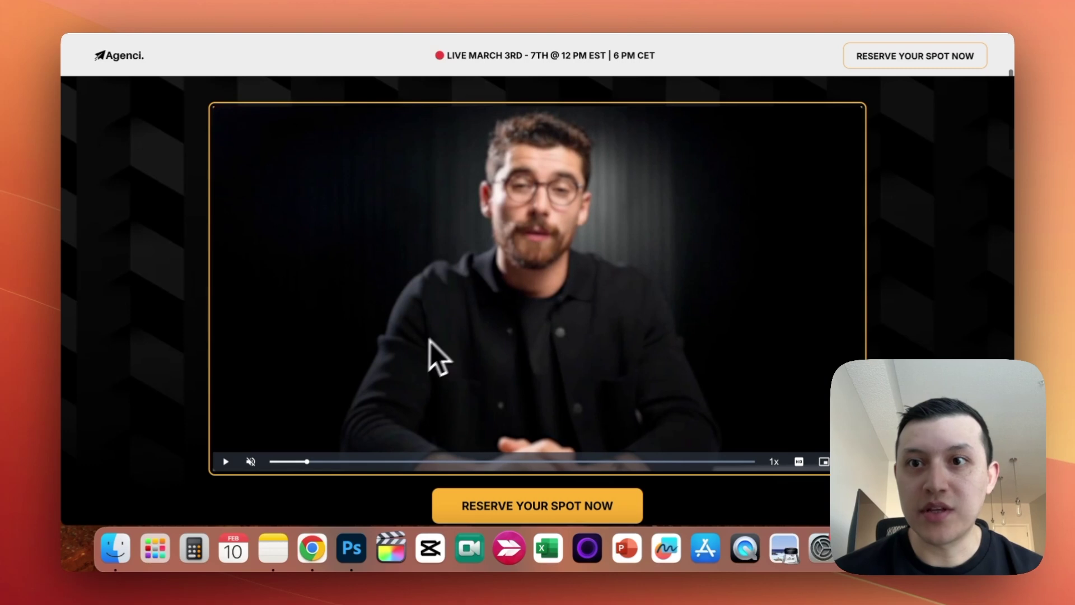
{"action": "scroll", "coordinate": [624, 209], "scroll_direction": "down", "scroll_amount": 10}
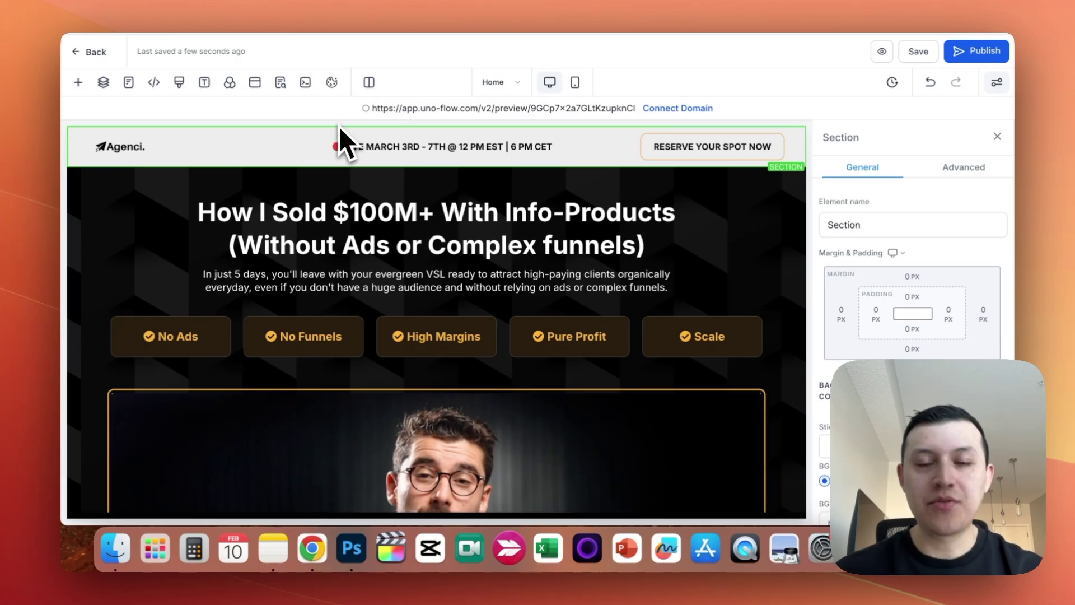
- Inspect the header's Agenci logo, live-date text and first column, then select the RESERVE YOUR SPOT NOW button
{"action": "left_click", "coordinate": [141, 150]}
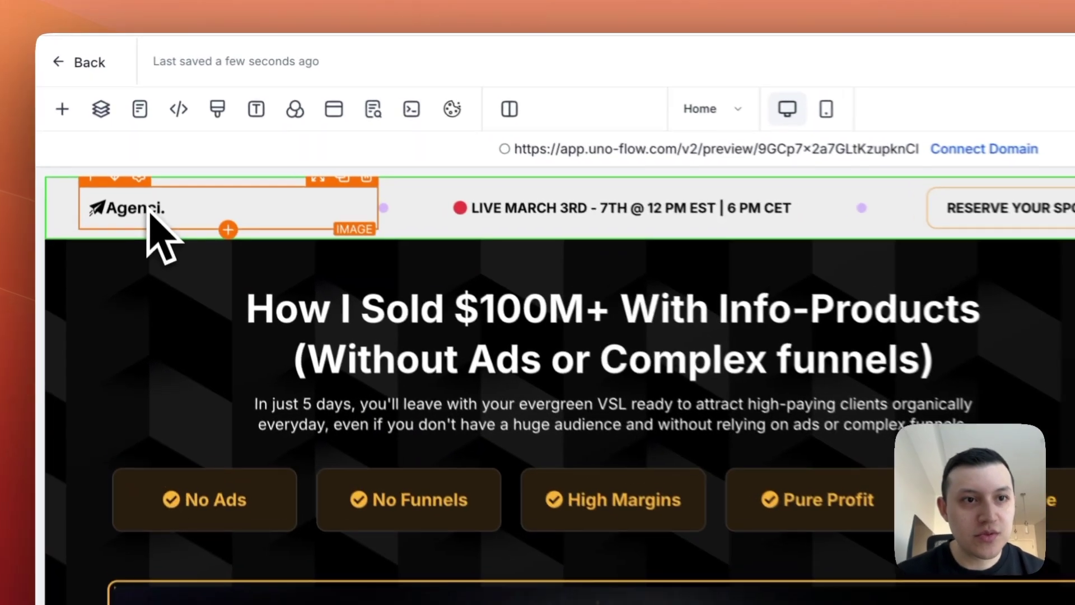
{"action": "left_click", "coordinate": [518, 202]}
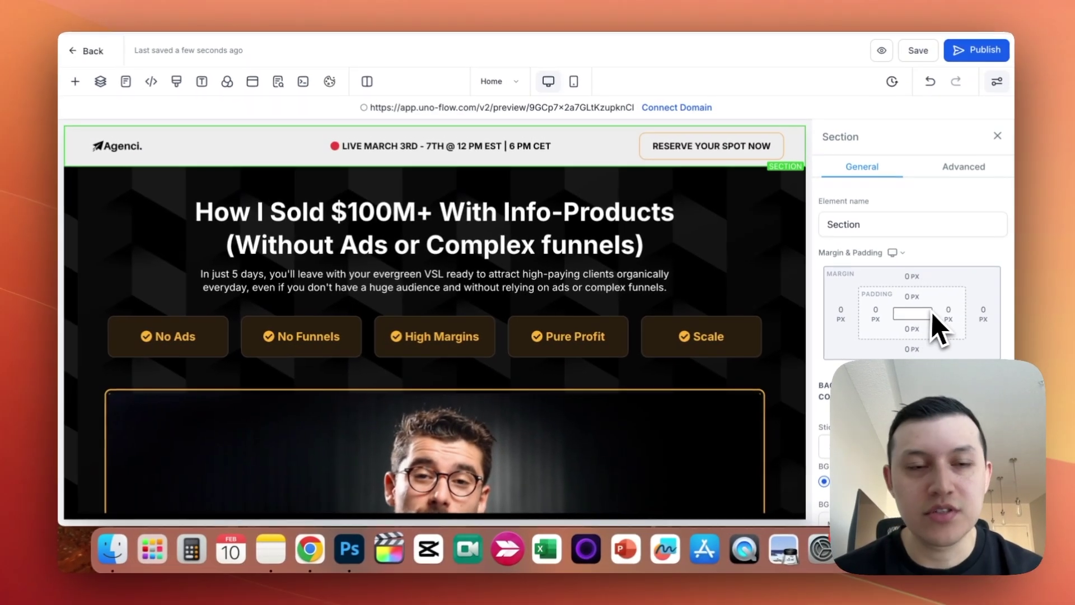
{"action": "left_click", "coordinate": [130, 88]}
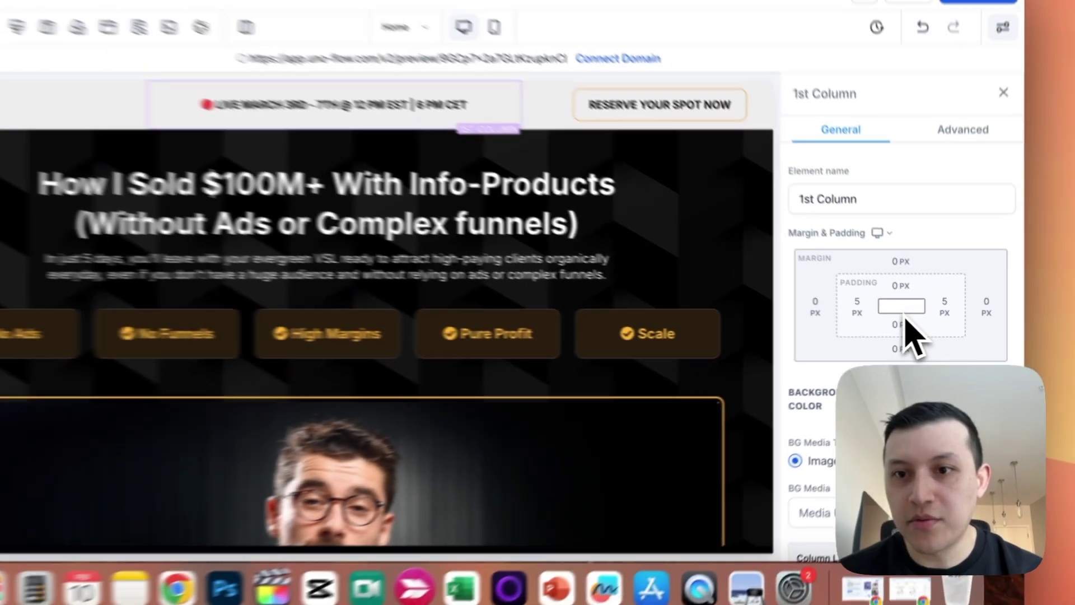
{"action": "left_click", "coordinate": [493, 42]}
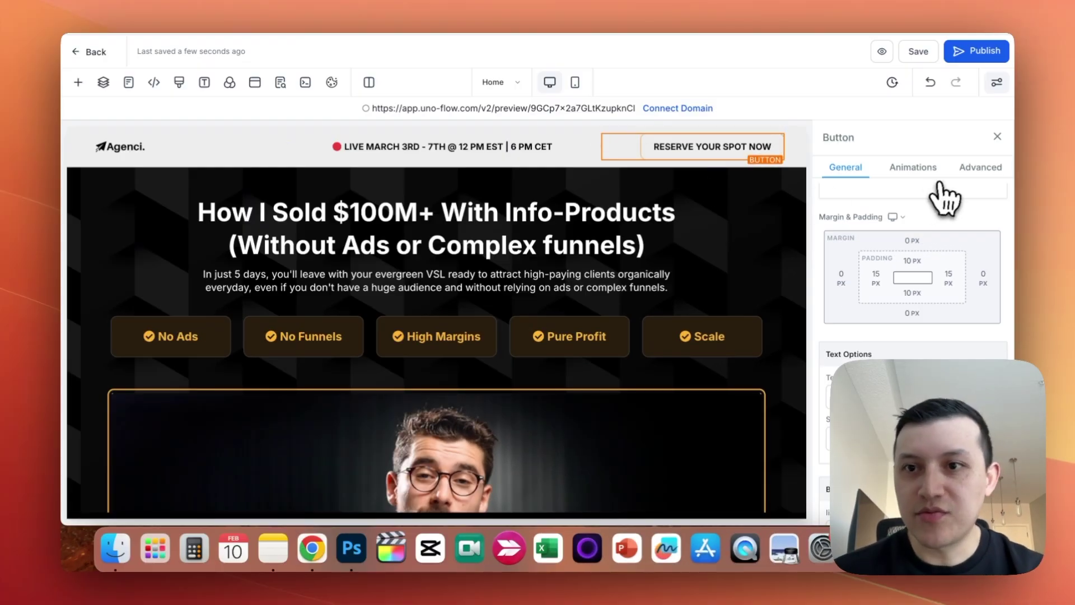
- Review the button's hover animation and advanced border options, then show its transparent background colour swatches
{"action": "left_click", "coordinate": [916, 168]}
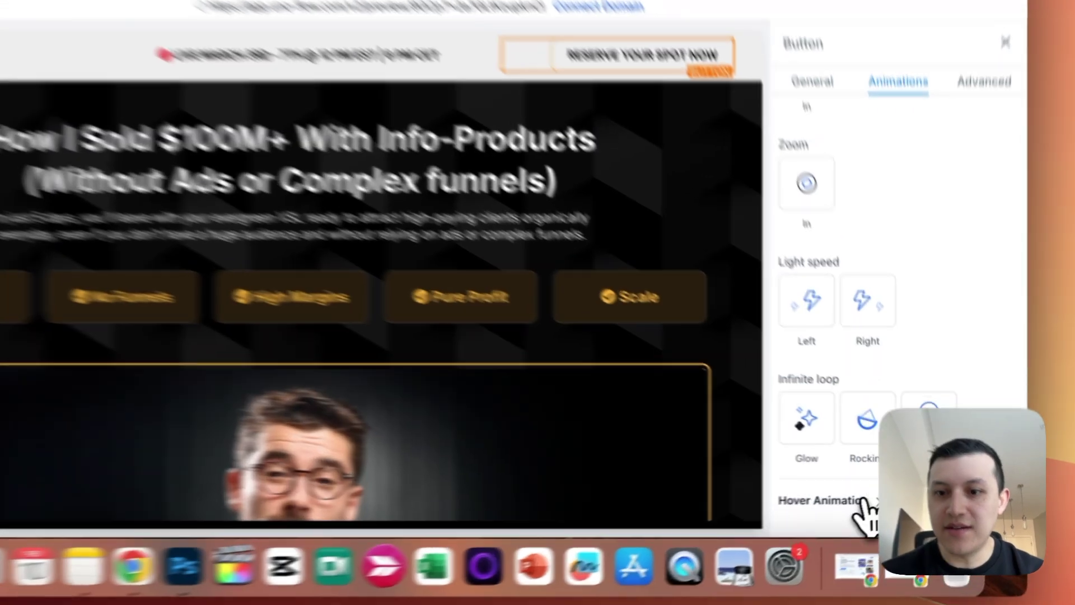
{"action": "left_click", "coordinate": [863, 496]}
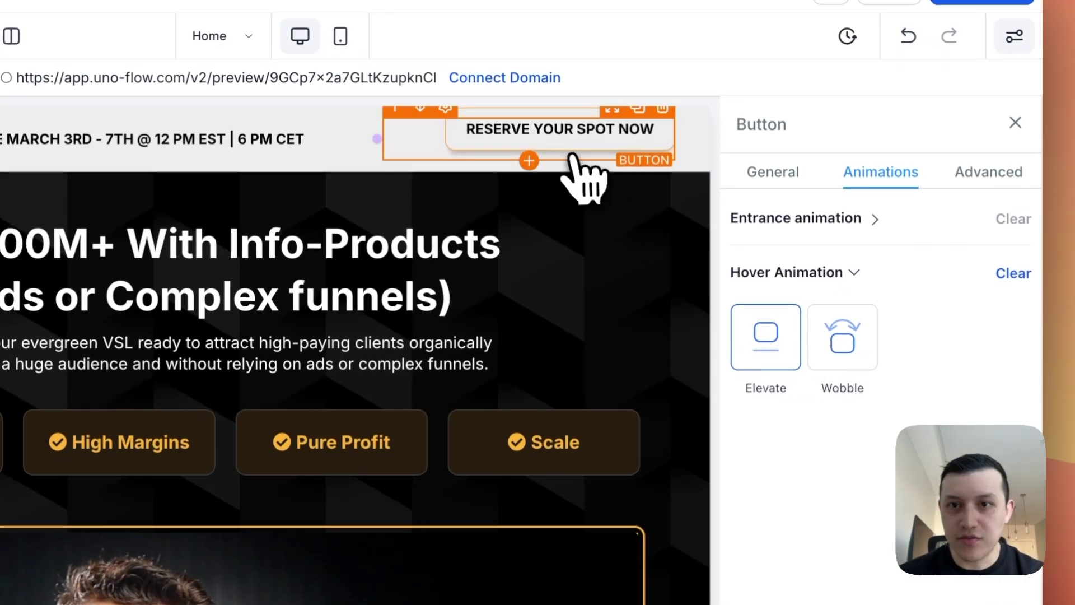
{"action": "left_click", "coordinate": [989, 172]}
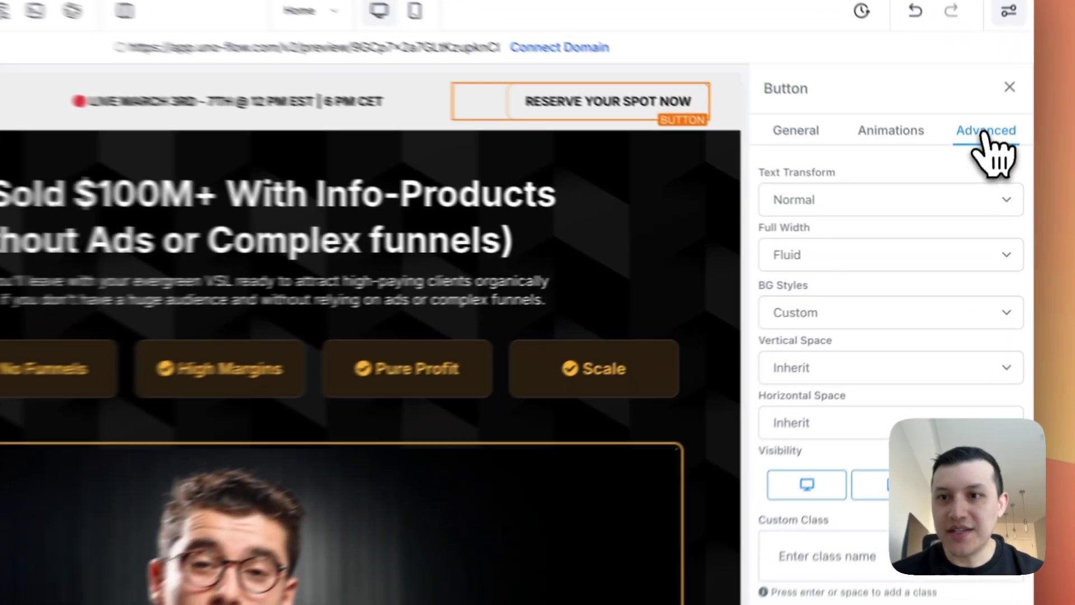
{"action": "scroll", "coordinate": [933, 354], "scroll_direction": "down", "scroll_amount": 3}
{"action": "scroll", "coordinate": [887, 462], "scroll_direction": "down", "scroll_amount": 3}
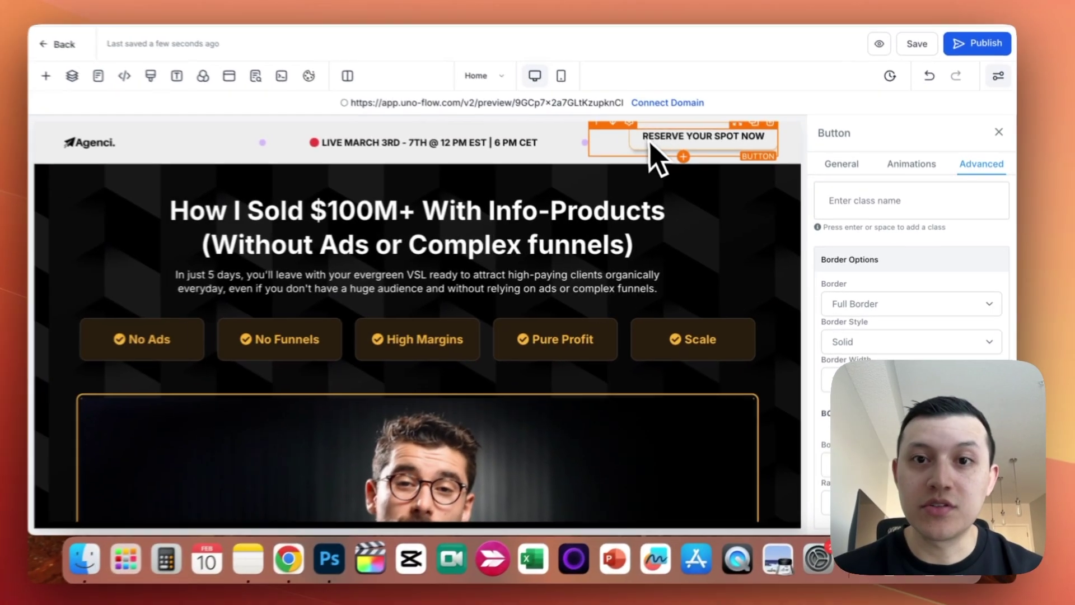
{"action": "left_click", "coordinate": [477, 70]}
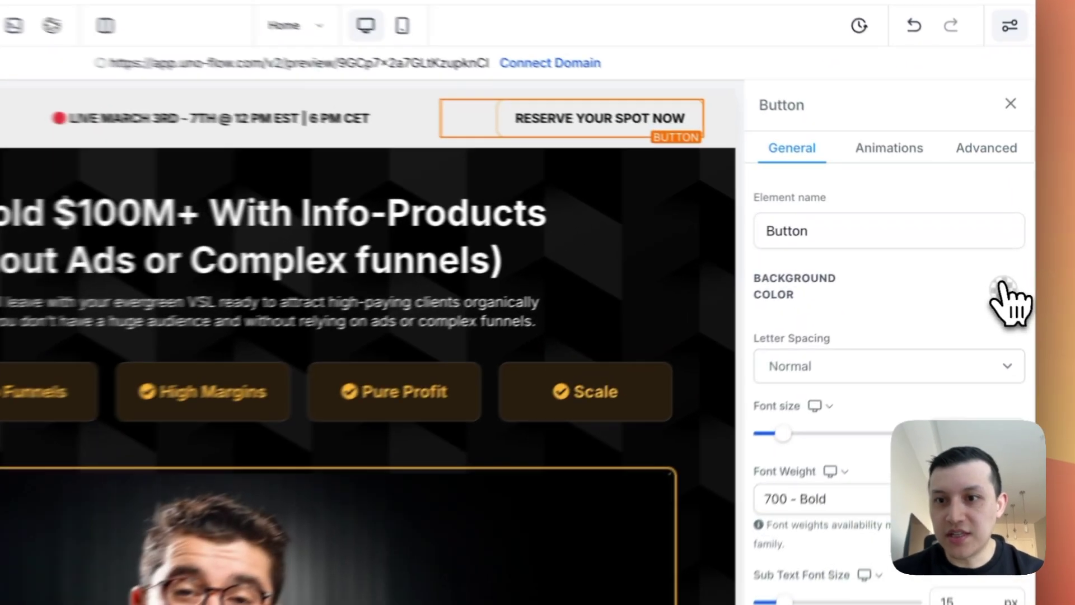
{"action": "left_click", "coordinate": [993, 265]}
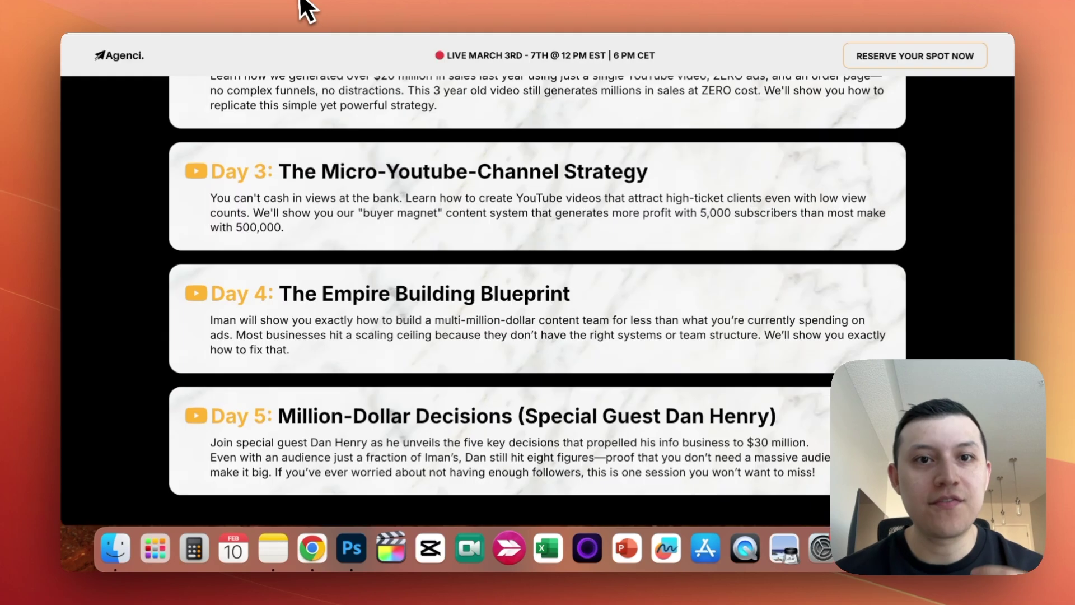
- Scroll the page preview and the original site to compare the hero area
{"action": "scroll", "coordinate": [371, 179], "scroll_direction": "up", "scroll_amount": 15}
{"action": "scroll", "coordinate": [378, 185], "scroll_direction": "down", "scroll_amount": 2}
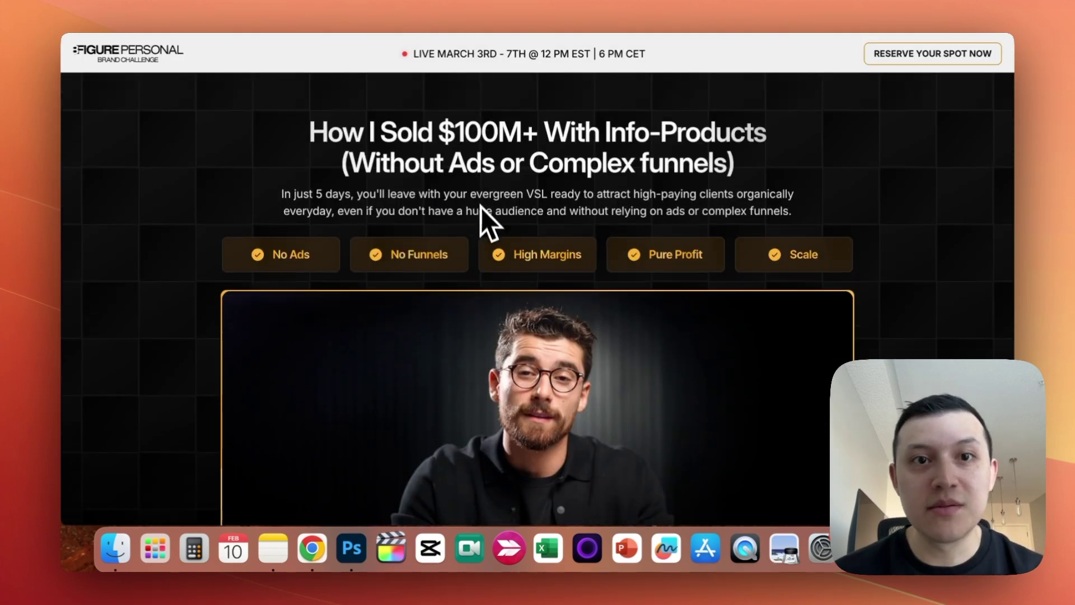
{"action": "scroll", "coordinate": [487, 141], "scroll_direction": "down", "scroll_amount": 5}
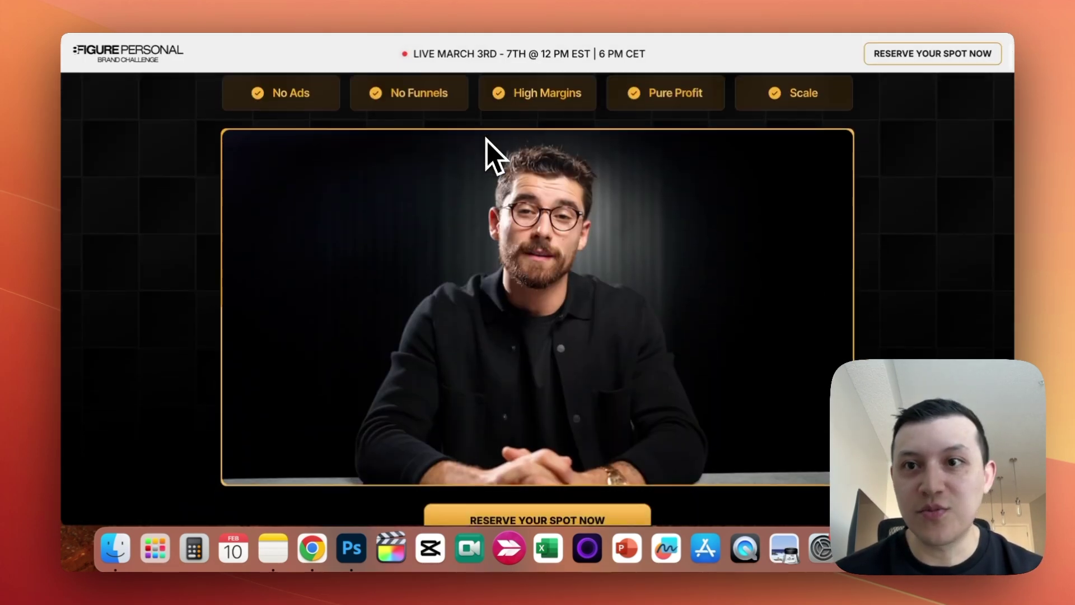
{"action": "scroll", "coordinate": [486, 140], "scroll_direction": "up", "scroll_amount": 3}
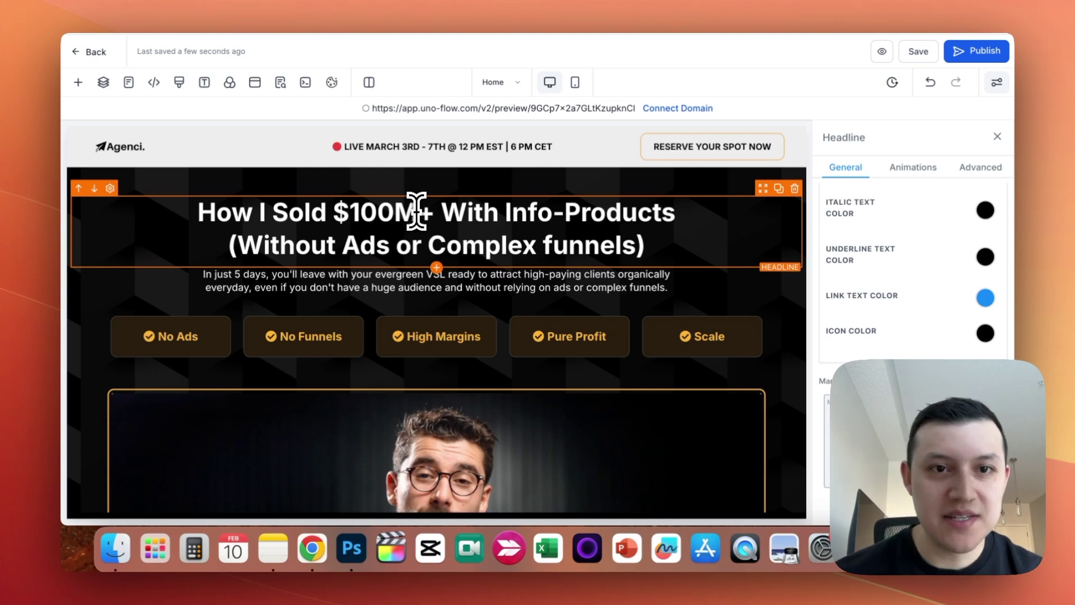
- Select the sub headline and the No Ads and No Funnels badges, and view the badge background colours
{"action": "scroll", "coordinate": [416, 211], "scroll_direction": "down", "scroll_amount": 1}
{"action": "left_click", "coordinate": [391, 230]}
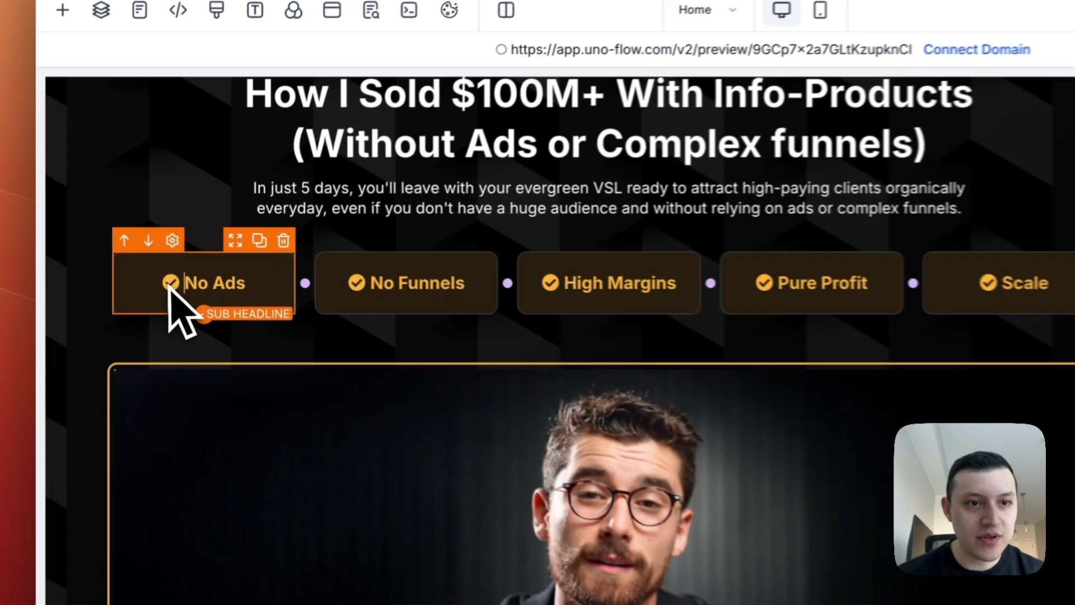
{"action": "left_click", "coordinate": [169, 287]}
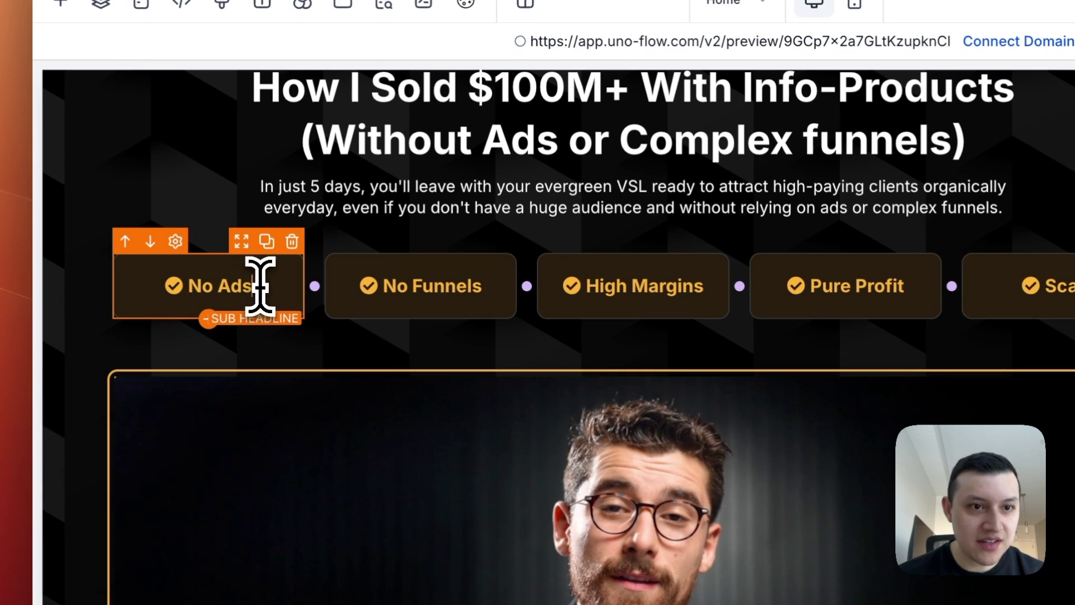
{"action": "left_click", "coordinate": [402, 280]}
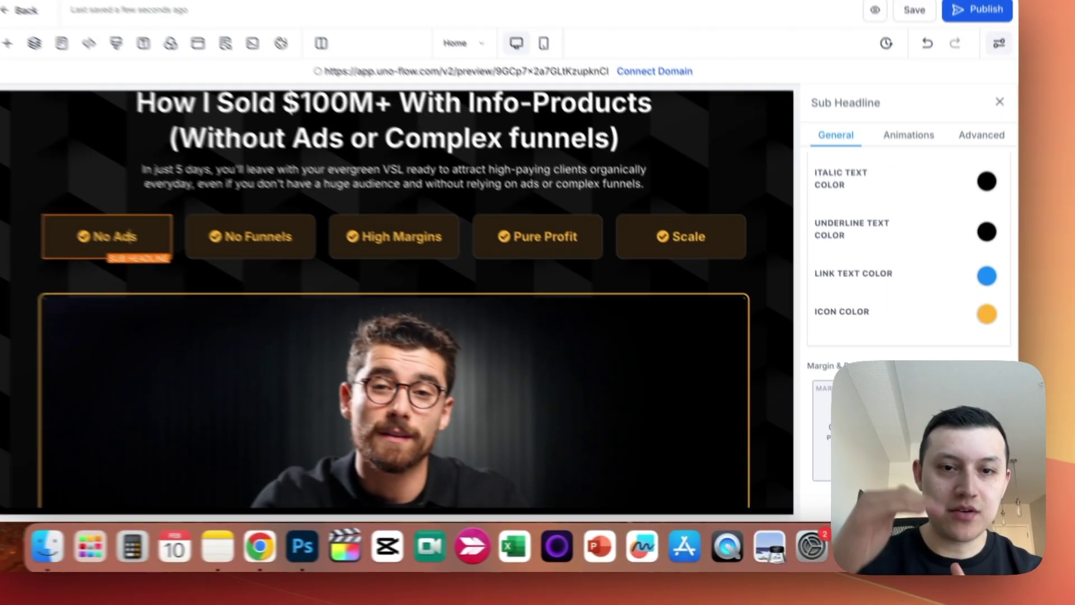
{"action": "scroll", "coordinate": [913, 280], "scroll_direction": "up", "scroll_amount": 5}
{"action": "left_click", "coordinate": [993, 266]}
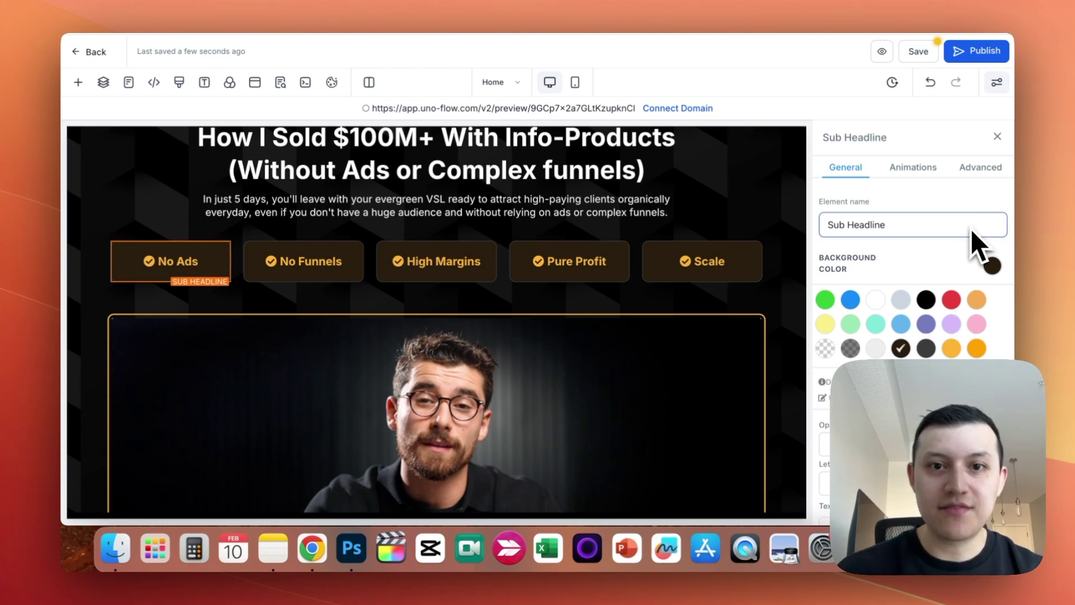
- Check the No Ads box's border options and border colour, then select the five-box row
{"action": "left_click", "coordinate": [972, 171]}
{"action": "scroll", "coordinate": [910, 403], "scroll_direction": "down", "scroll_amount": 3}
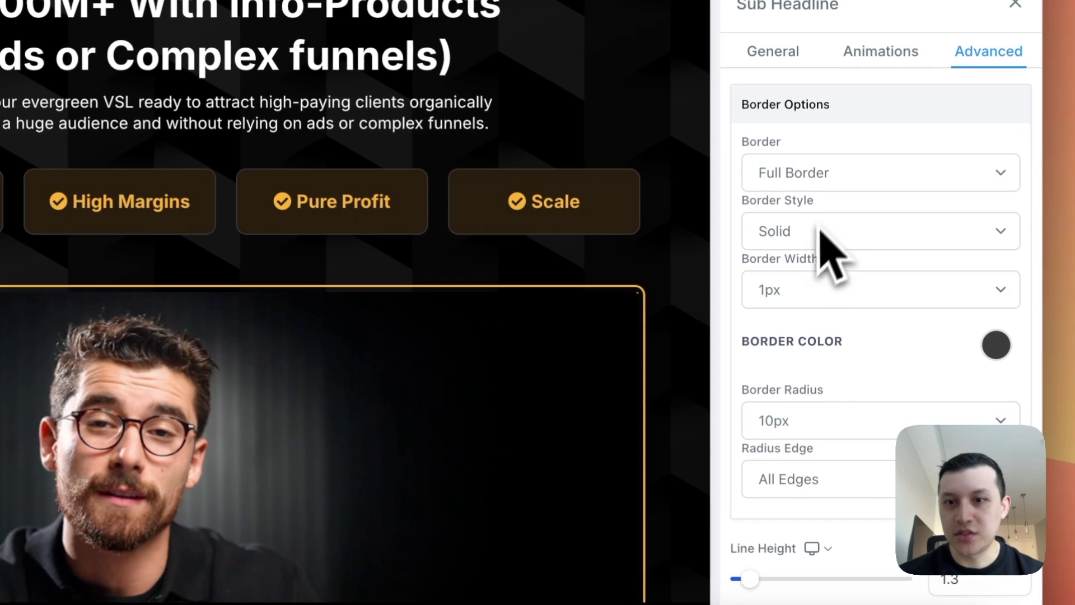
{"action": "left_click", "coordinate": [997, 345]}
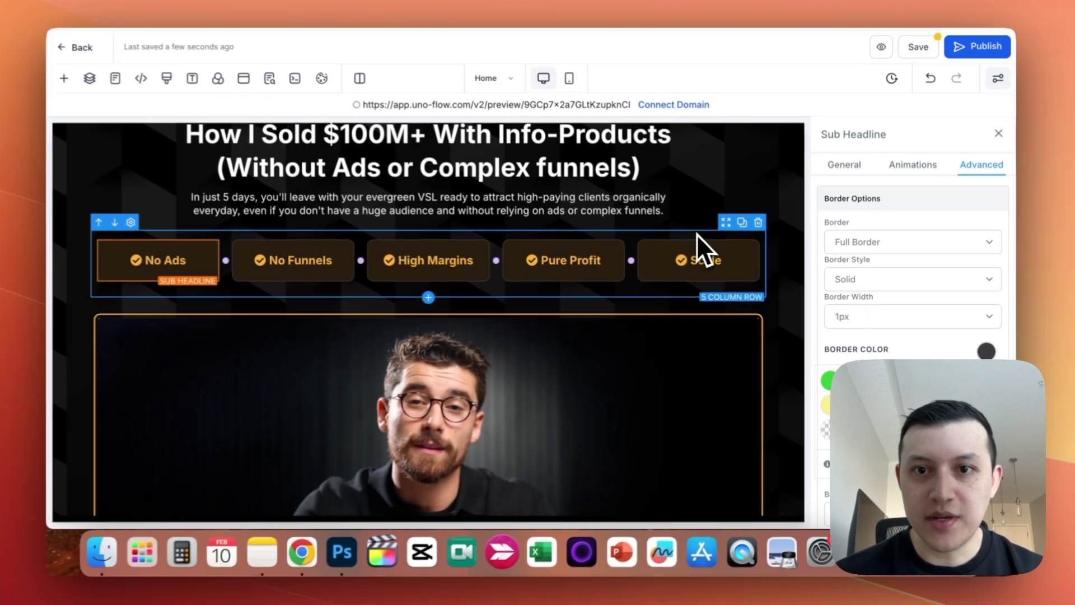
{"action": "left_click", "coordinate": [584, 159]}
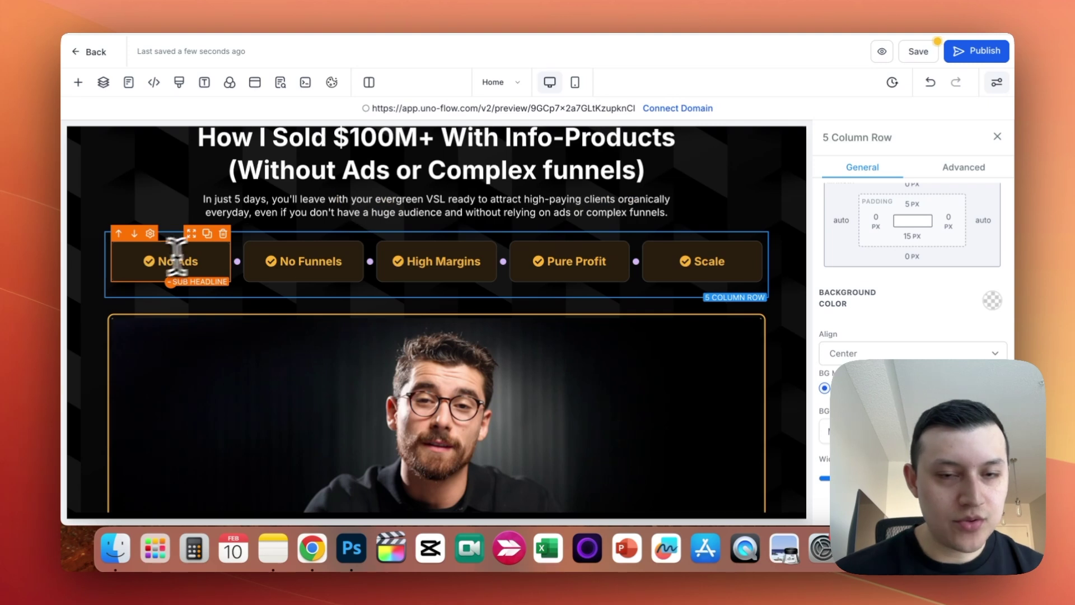
- Review the No Ads box's 18px font, check-circle icon and orange colour, then select the hero section
{"action": "left_click", "coordinate": [155, 261]}
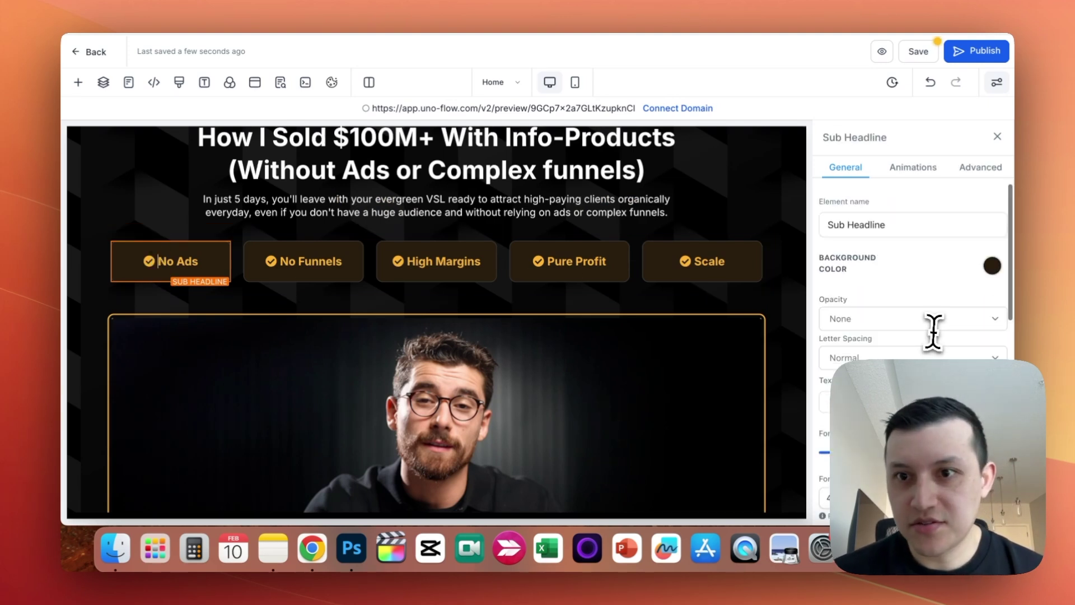
{"action": "scroll", "coordinate": [931, 332], "scroll_direction": "down", "scroll_amount": 5}
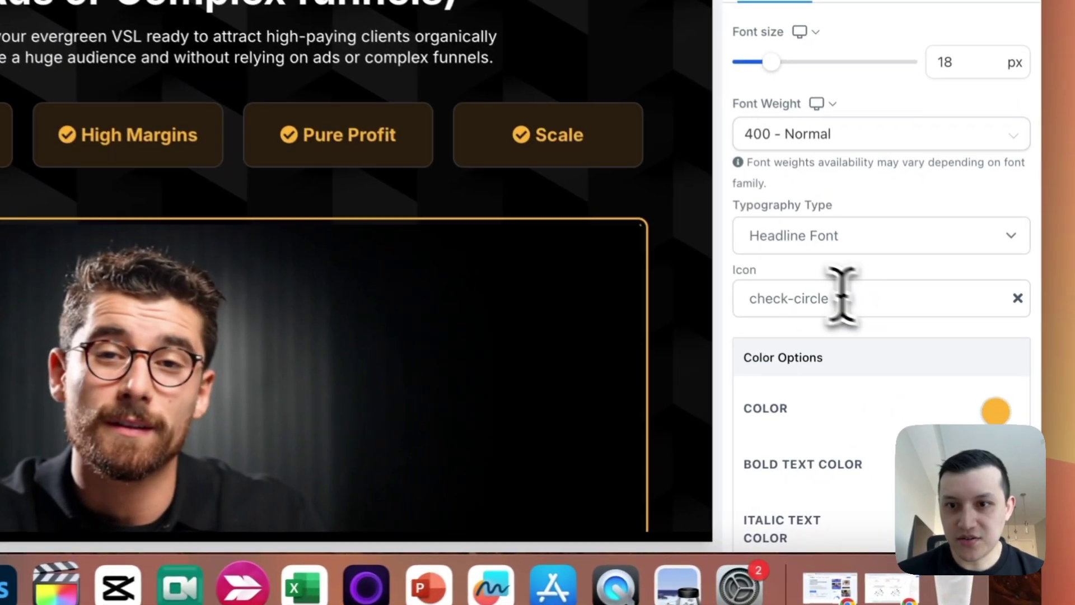
{"action": "scroll", "coordinate": [923, 392], "scroll_direction": "down", "scroll_amount": 4}
{"action": "scroll", "coordinate": [890, 390], "scroll_direction": "down", "scroll_amount": 1}
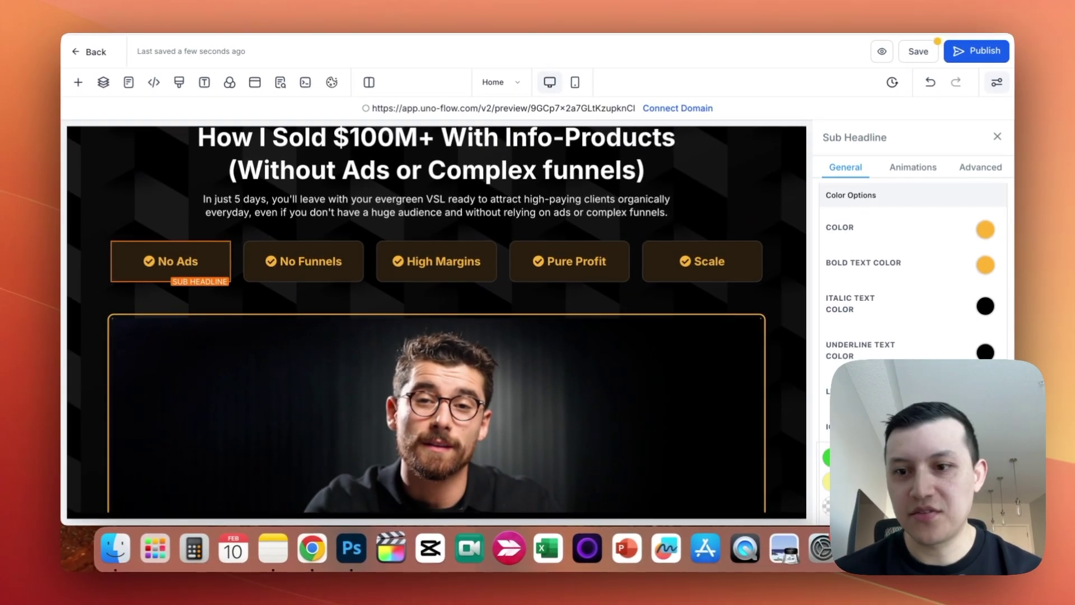
{"action": "scroll", "coordinate": [913, 280], "scroll_direction": "down", "scroll_amount": 2}
{"action": "scroll", "coordinate": [109, 268], "scroll_direction": "up", "scroll_amount": 2}
{"action": "left_click", "coordinate": [109, 268]}
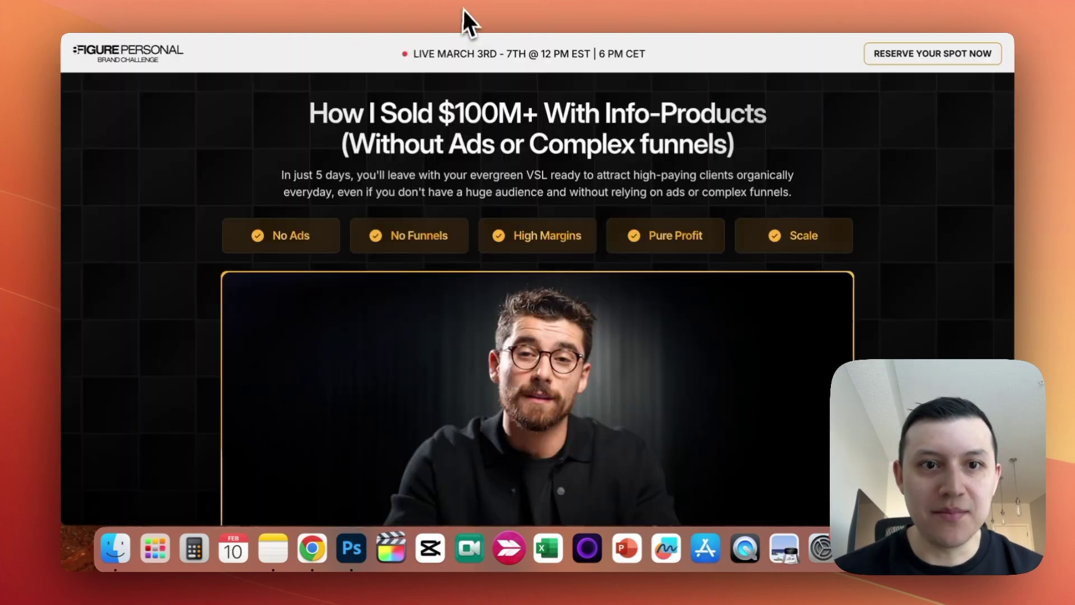
- Preview the hero section's blackback.png background in Media Storage, then close the preview and media library
{"action": "scroll", "coordinate": [208, 185], "scroll_direction": "down", "scroll_amount": 10}
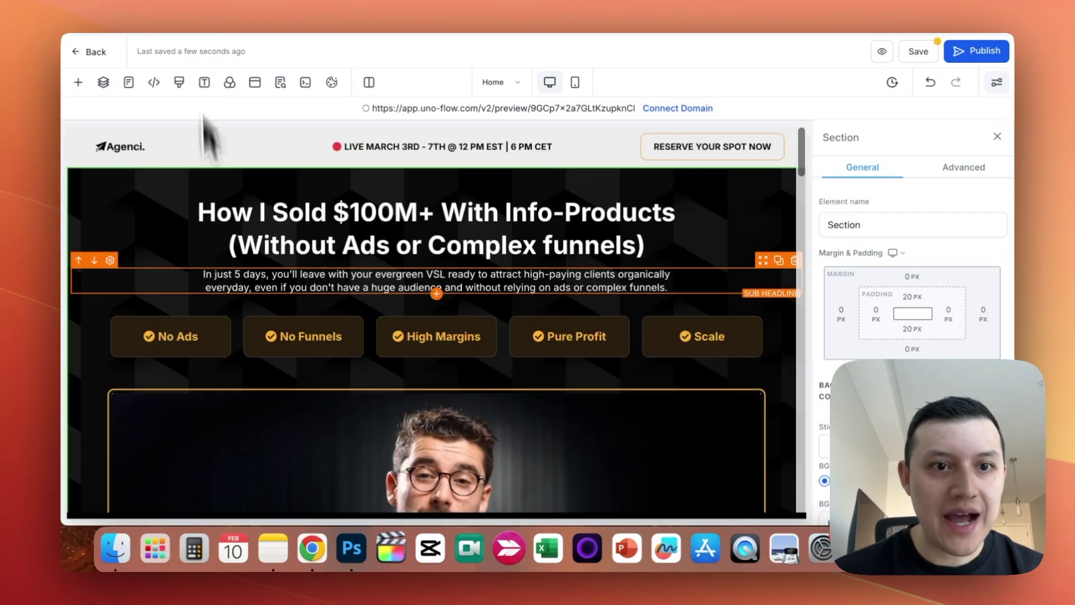
{"action": "scroll", "coordinate": [143, 237], "scroll_direction": "down", "scroll_amount": 2}
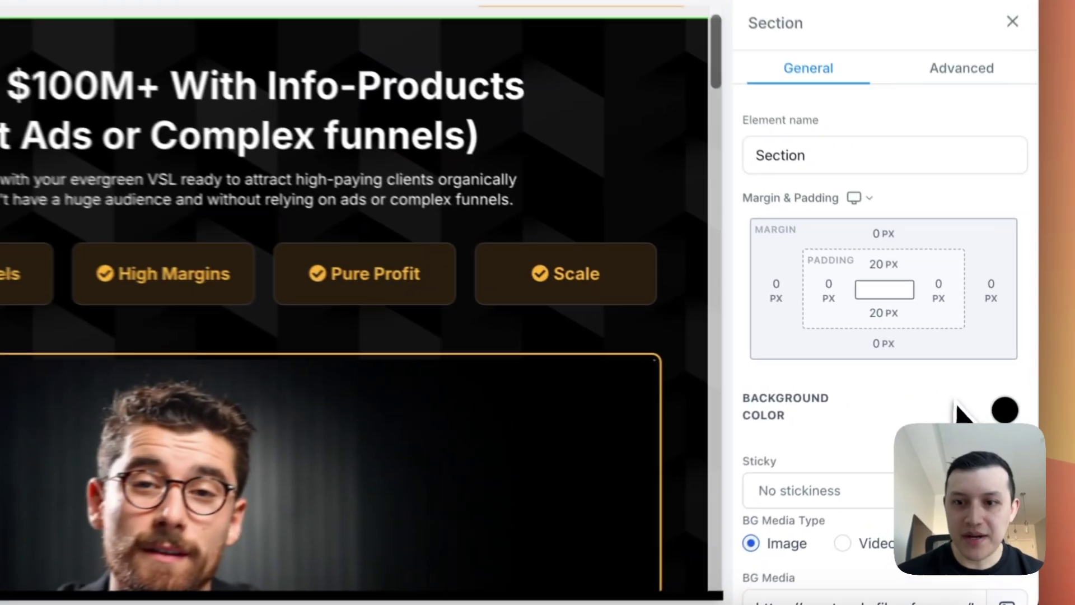
{"action": "scroll", "coordinate": [964, 404], "scroll_direction": "down", "scroll_amount": 3}
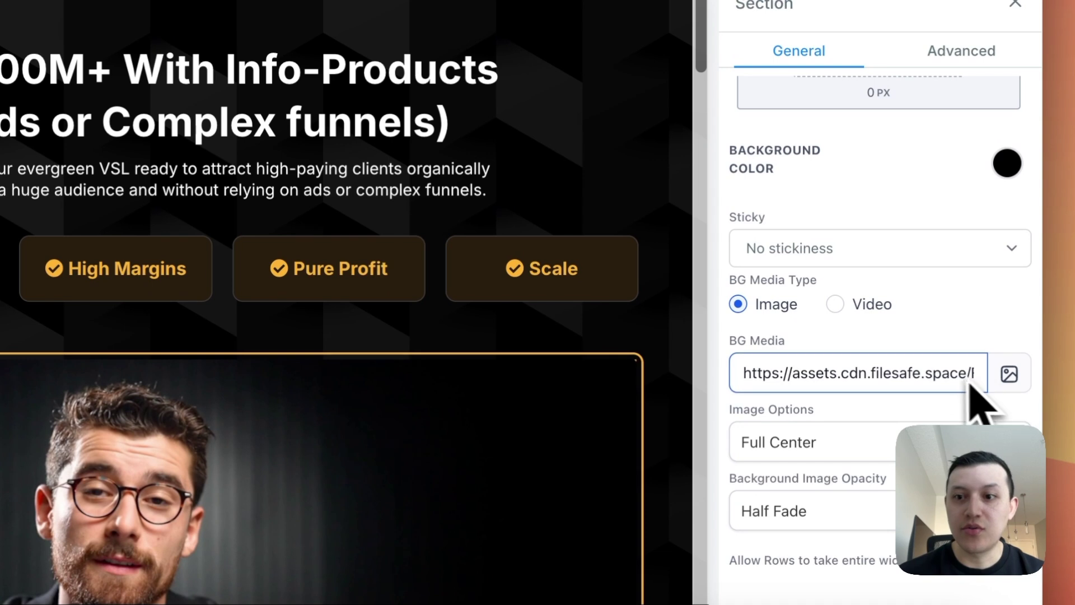
{"action": "left_click", "coordinate": [1006, 374]}
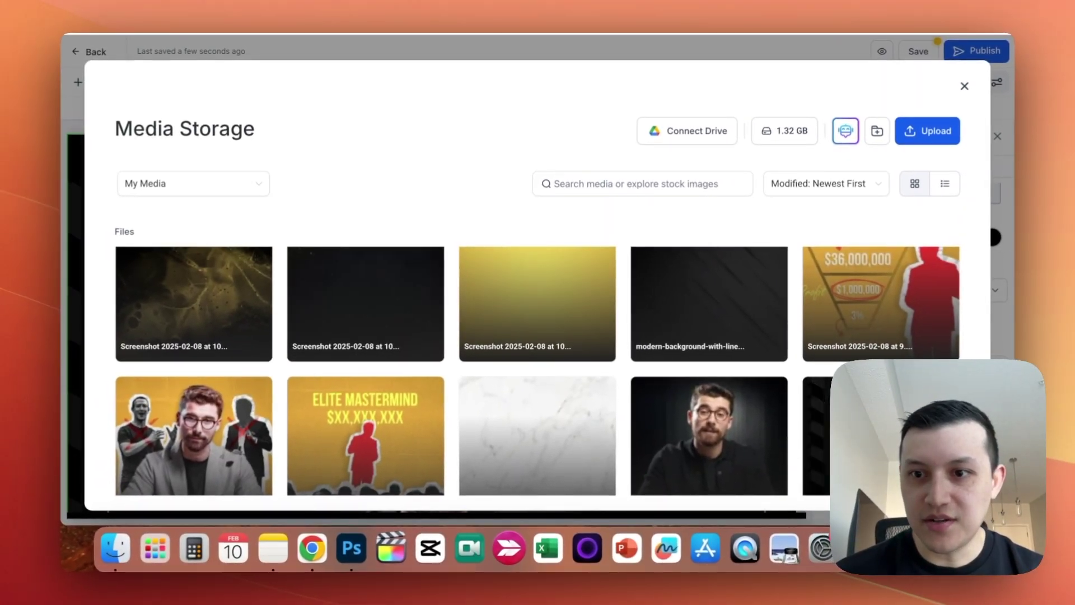
{"action": "left_click", "coordinate": [434, 327]}
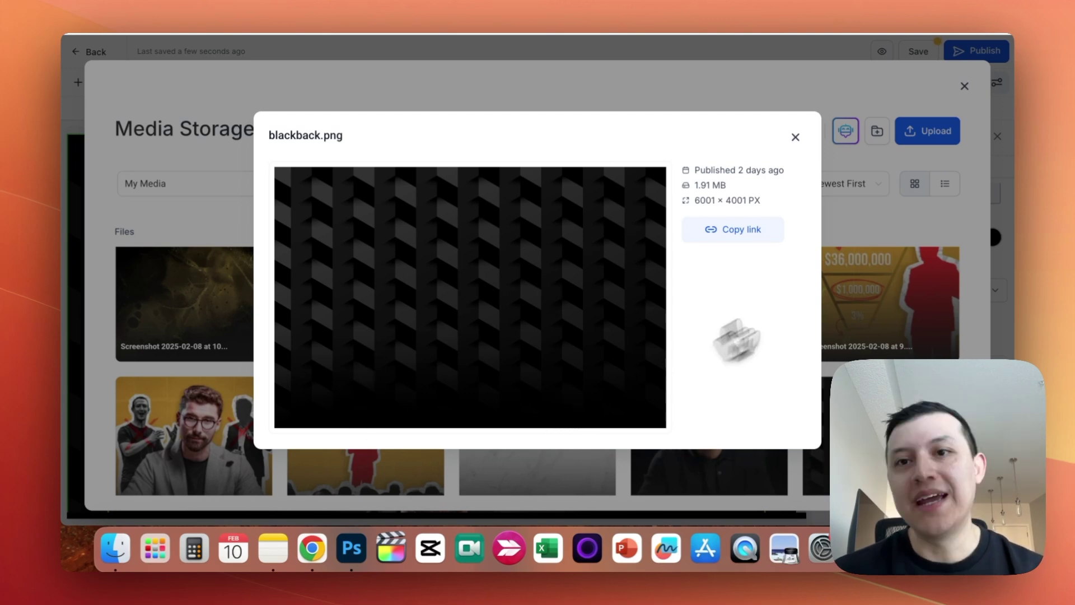
{"action": "left_click", "coordinate": [795, 137]}
{"action": "left_click", "coordinate": [965, 86]}
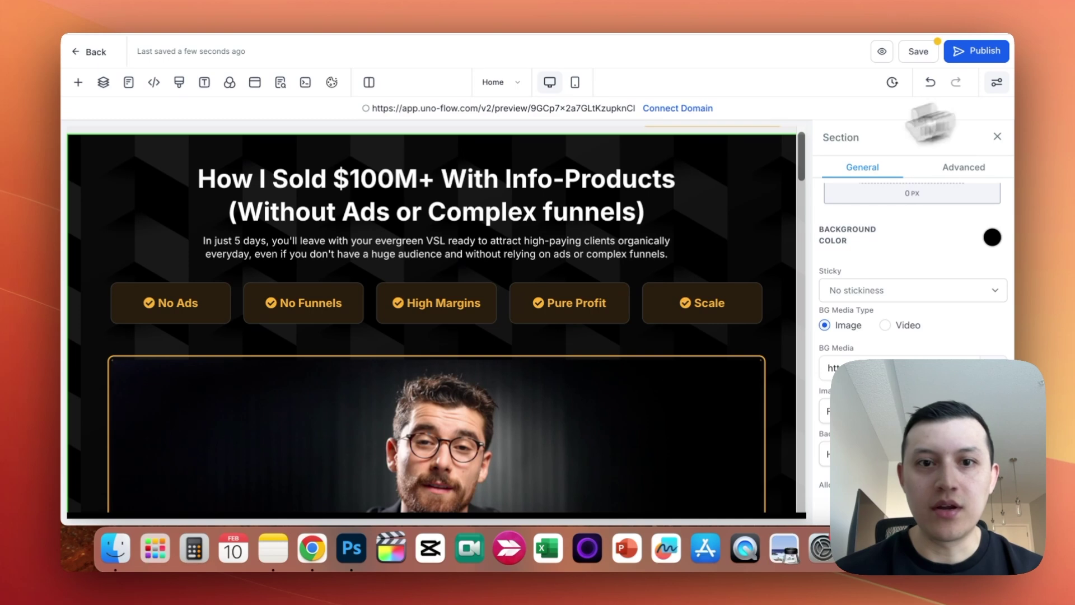
{"action": "scroll", "coordinate": [459, 359], "scroll_direction": "down", "scroll_amount": 4}
{"action": "scroll", "coordinate": [456, 350], "scroll_direction": "down", "scroll_amount": 5}
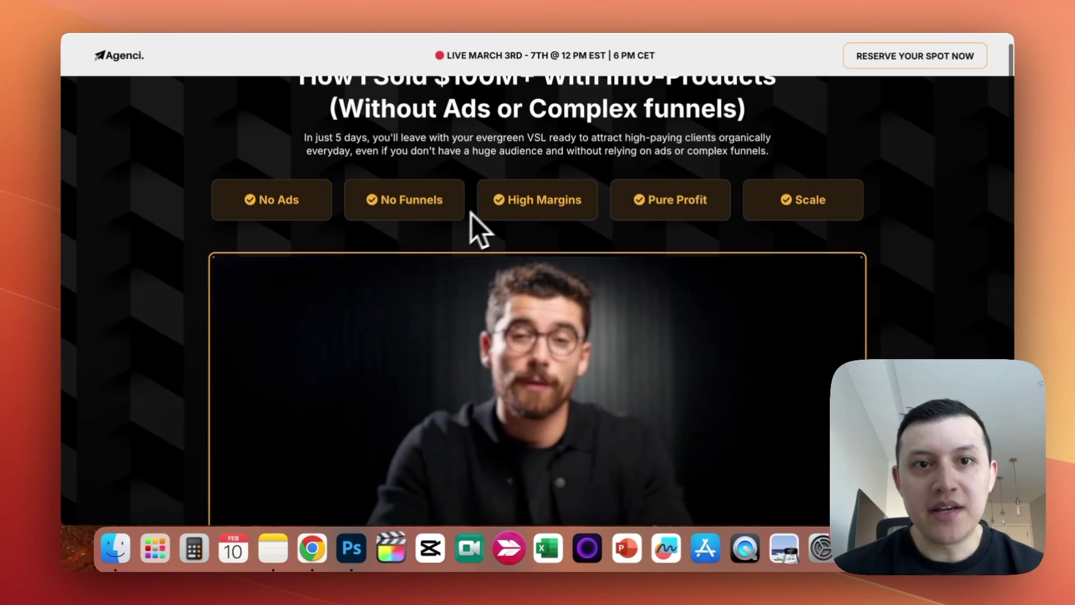
{"action": "scroll", "coordinate": [476, 213], "scroll_direction": "up", "scroll_amount": 1}
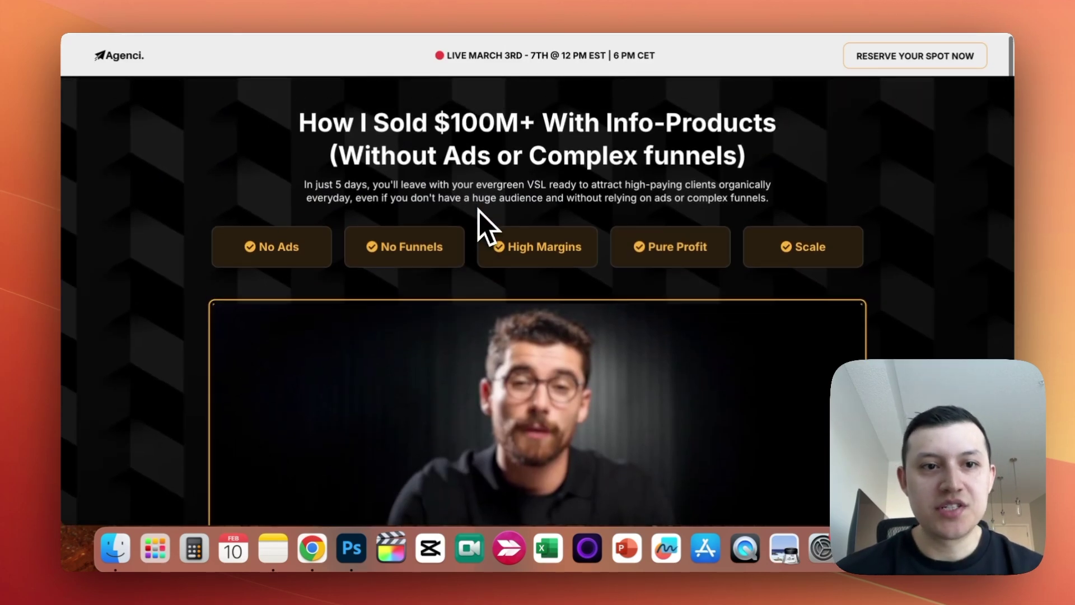
{"action": "scroll", "coordinate": [479, 210], "scroll_direction": "down", "scroll_amount": 4}
{"action": "left_click", "coordinate": [479, 211]}
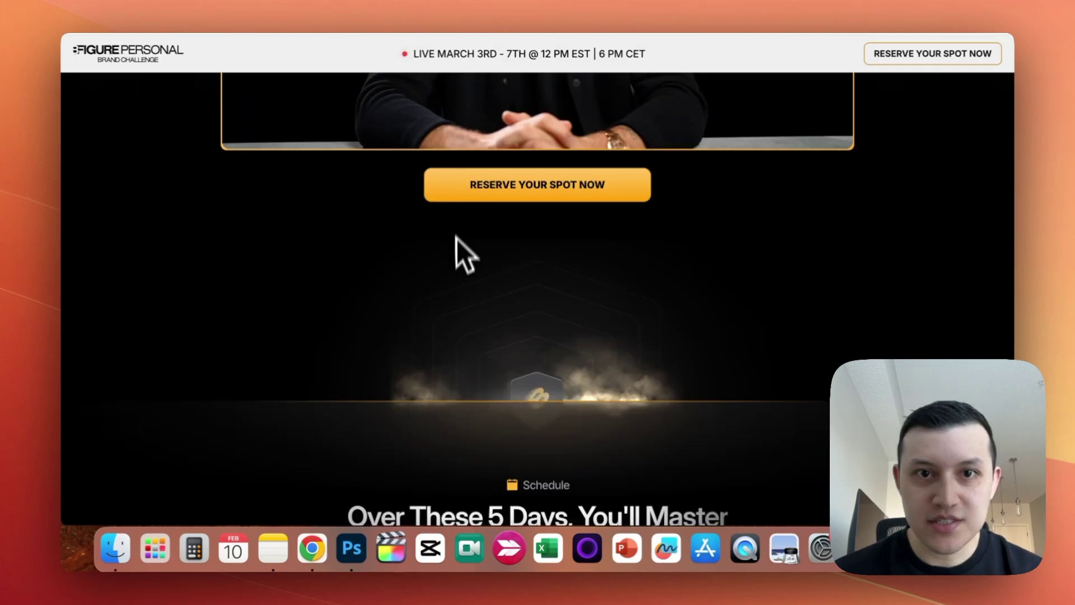
{"action": "scroll", "coordinate": [456, 239], "scroll_direction": "up", "scroll_amount": 5}
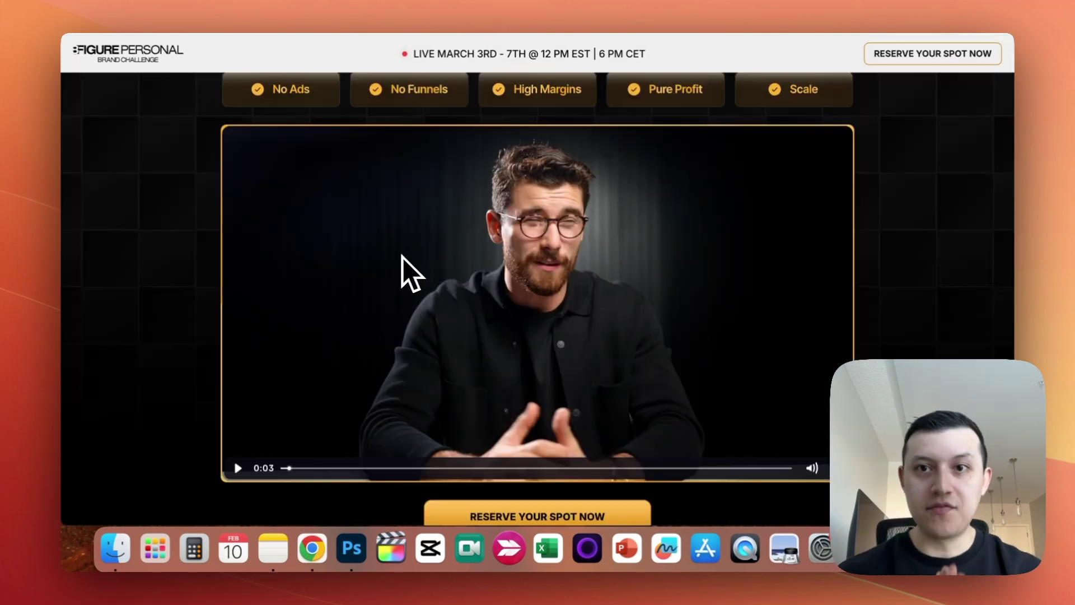
{"action": "left_click", "coordinate": [402, 257]}
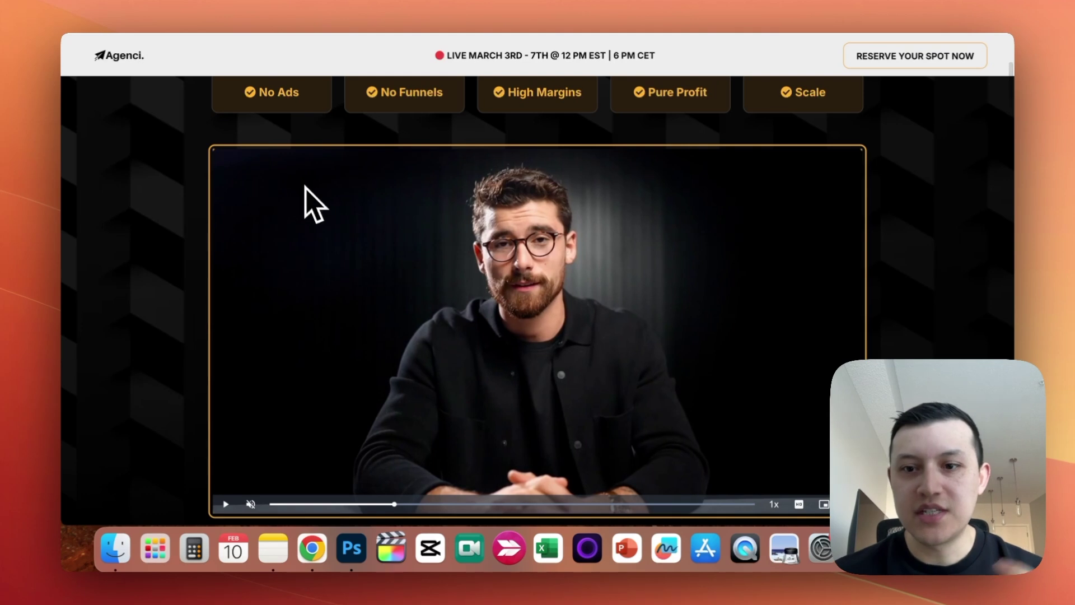
{"action": "scroll", "coordinate": [520, 256], "scroll_direction": "down", "scroll_amount": 2}
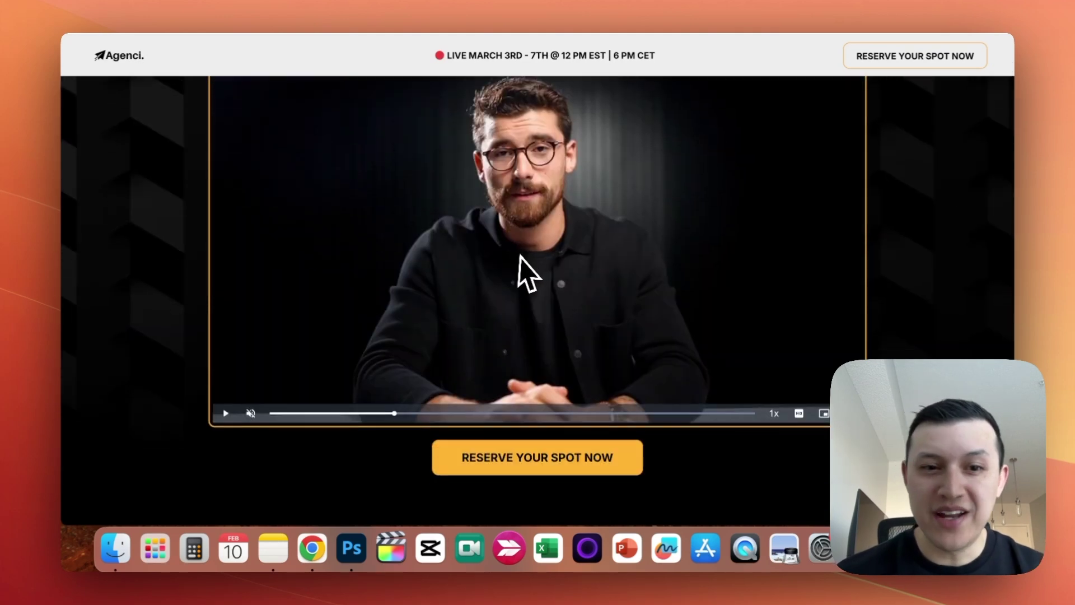
{"action": "scroll", "coordinate": [265, 229], "scroll_direction": "up", "scroll_amount": 2}
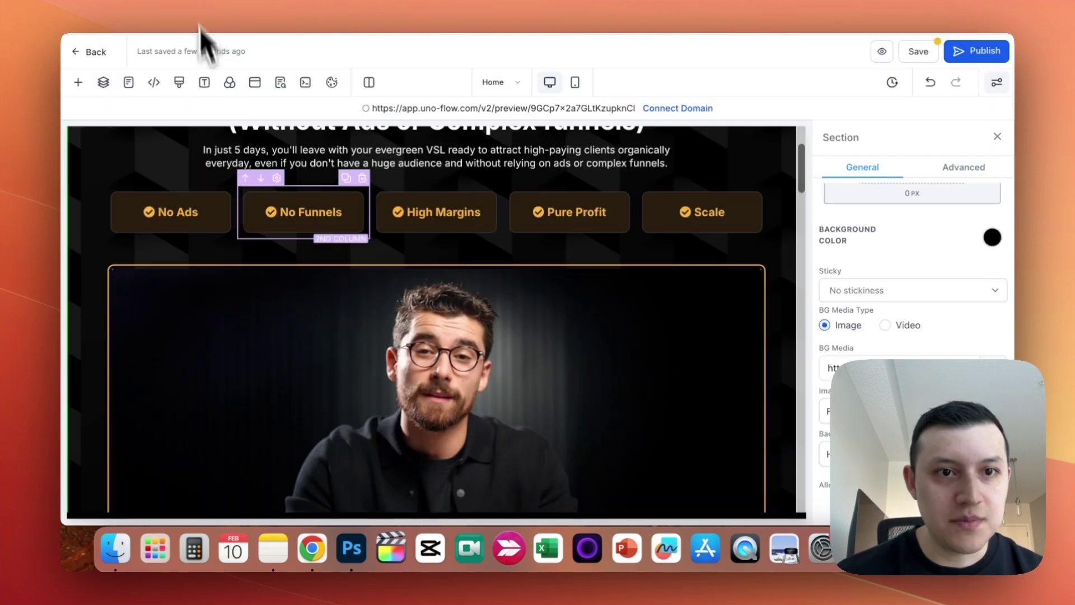
- Select the VSL video and view its 2px orange border with 10px rounded corners
{"action": "scroll", "coordinate": [264, 247], "scroll_direction": "down", "scroll_amount": 2}
{"action": "left_click", "coordinate": [236, 212]}
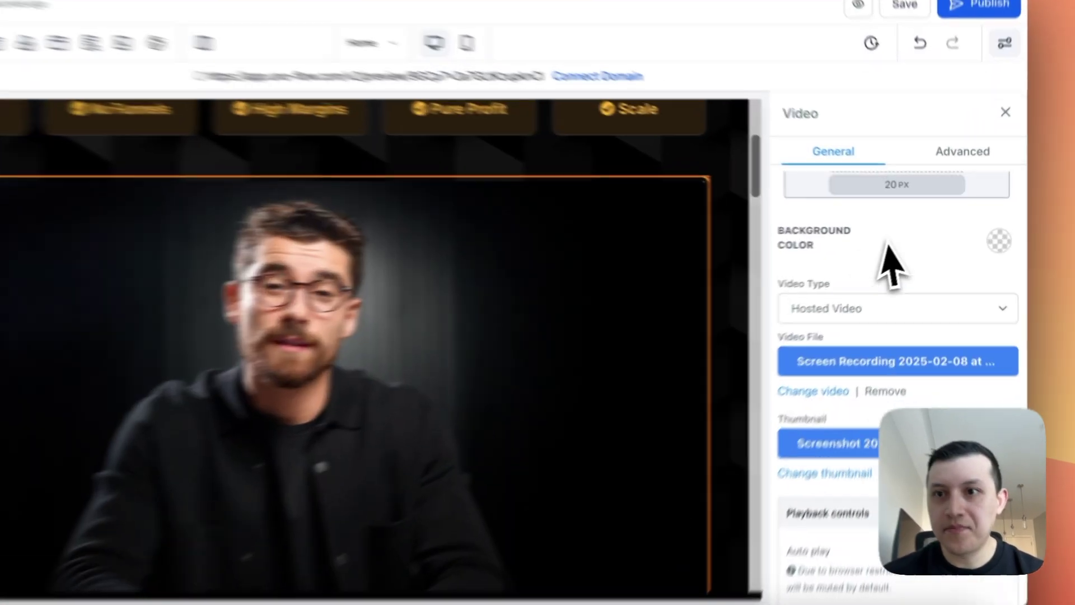
{"action": "left_click", "coordinate": [963, 152]}
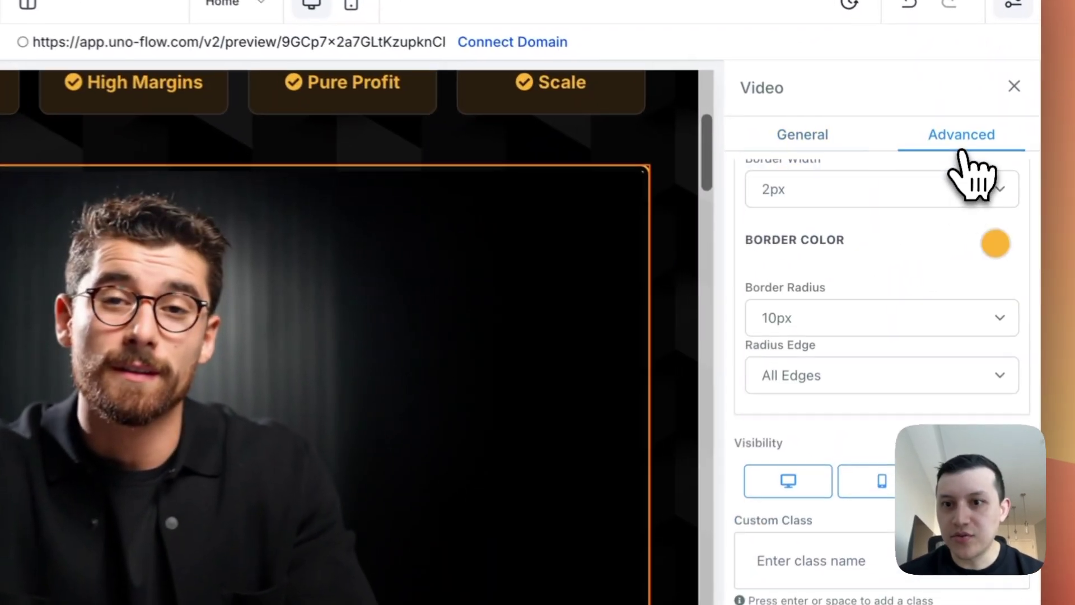
{"action": "scroll", "coordinate": [912, 287], "scroll_direction": "up", "scroll_amount": 2}
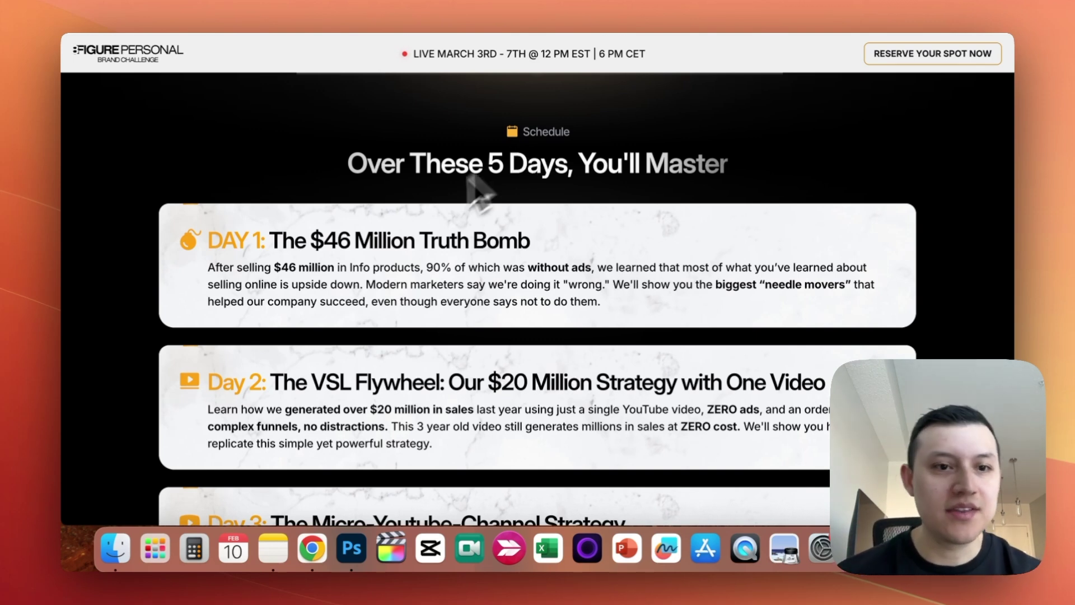
- Compare the reference and rebuilt five-day schedule cards, then return to the editor's Day 1 card
{"action": "scroll", "coordinate": [408, 233], "scroll_direction": "down", "scroll_amount": 5}
{"action": "scroll", "coordinate": [330, 425], "scroll_direction": "up", "scroll_amount": 3}
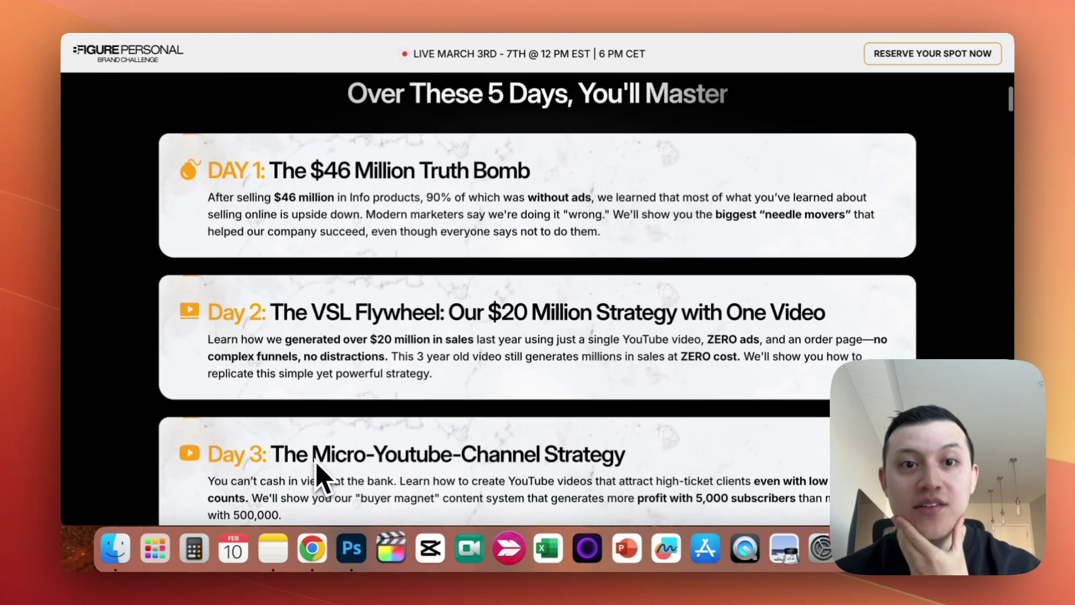
{"action": "scroll", "coordinate": [316, 476], "scroll_direction": "up", "scroll_amount": 1}
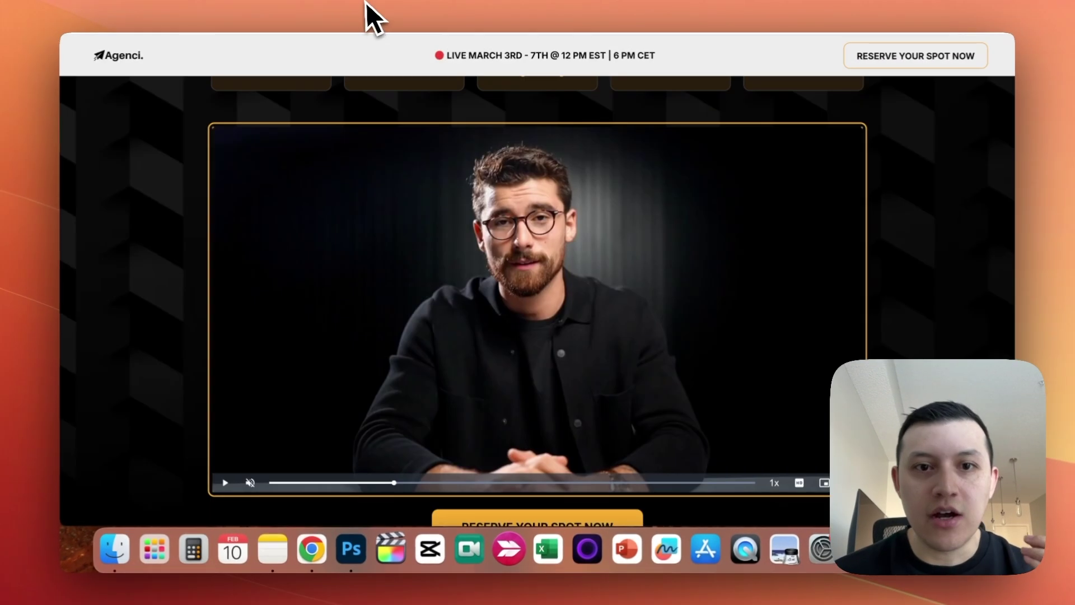
{"action": "scroll", "coordinate": [473, 296], "scroll_direction": "down", "scroll_amount": 3}
{"action": "scroll", "coordinate": [473, 295], "scroll_direction": "down", "scroll_amount": 10}
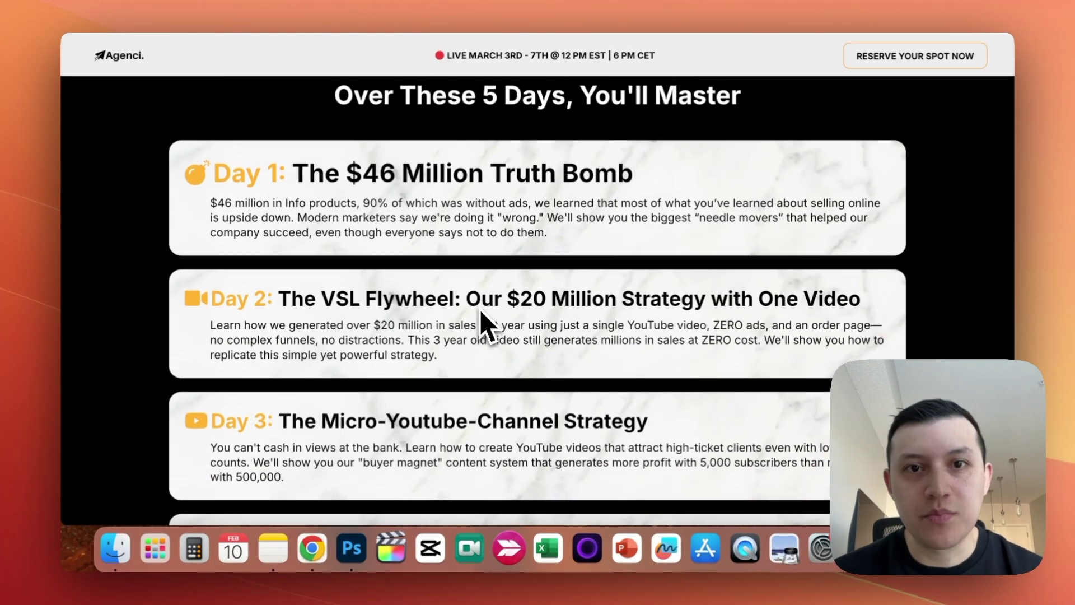
{"action": "scroll", "coordinate": [487, 319], "scroll_direction": "up", "scroll_amount": 3}
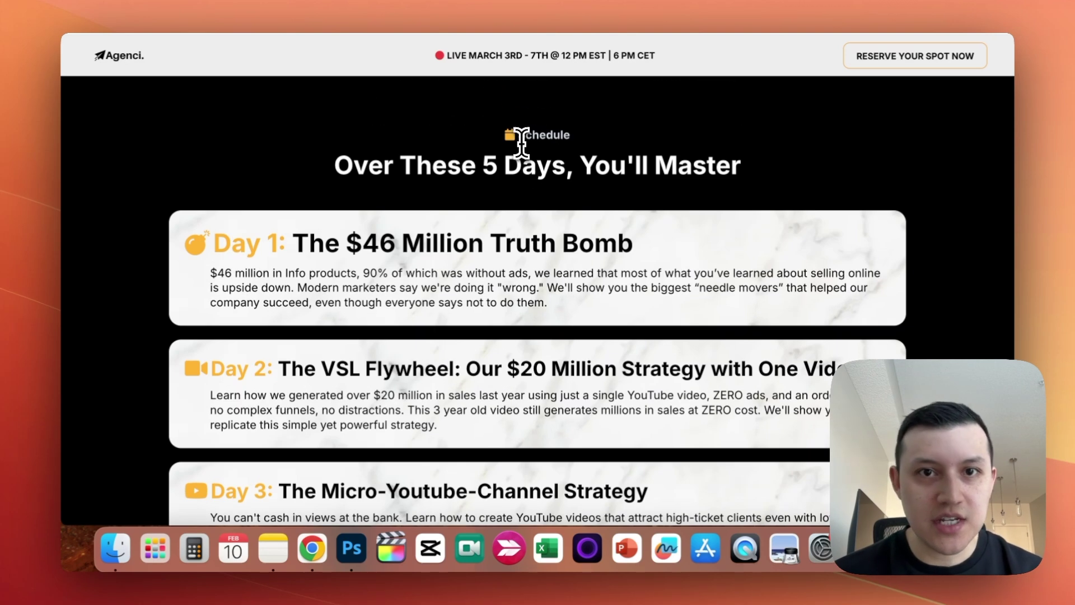
{"action": "left_click_drag", "start_coordinate": [516, 148], "coordinate": [614, 163]}
{"action": "left_click", "coordinate": [515, 252]}
{"action": "scroll", "coordinate": [557, 293], "scroll_direction": "down", "scroll_amount": 2}
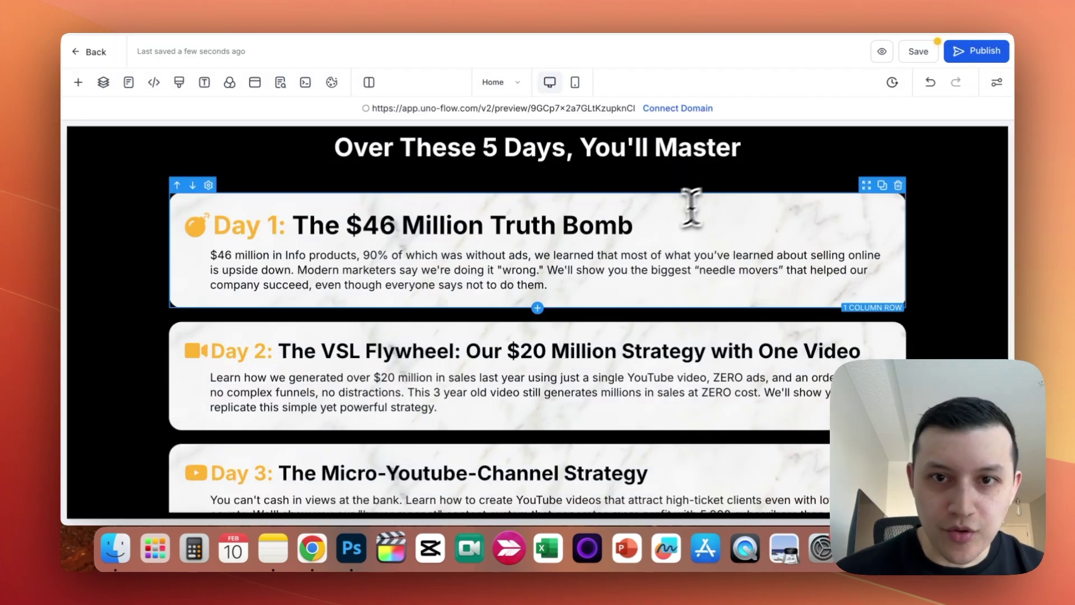
- Select the Day 1 headline, then its surrounding 1 Column Row to show the marble-backed card's settings
{"action": "left_click", "coordinate": [690, 223]}
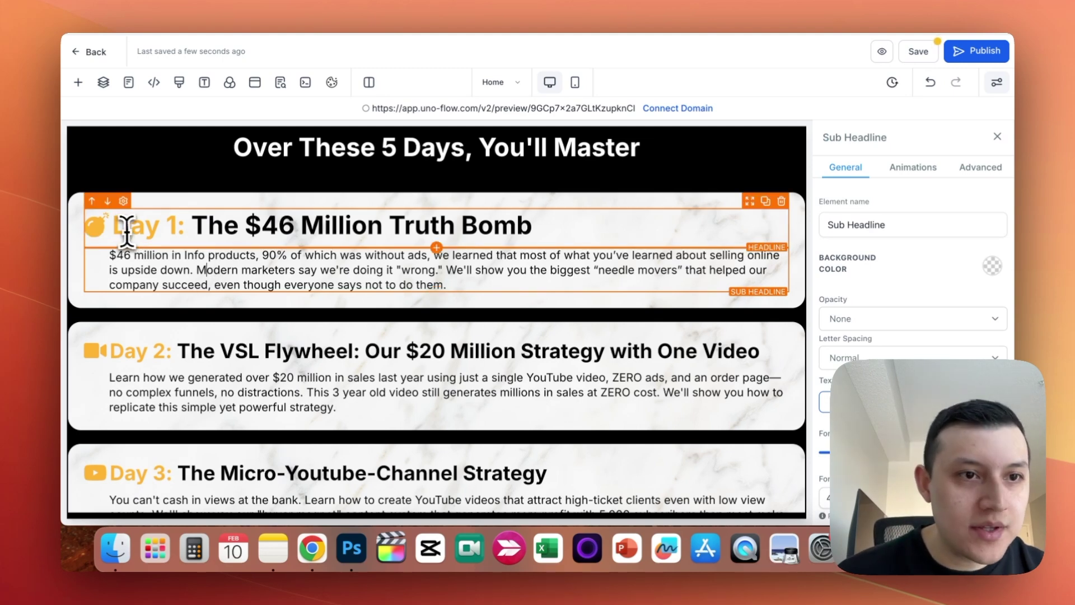
{"action": "scroll", "coordinate": [857, 385], "scroll_direction": "down", "scroll_amount": 10}
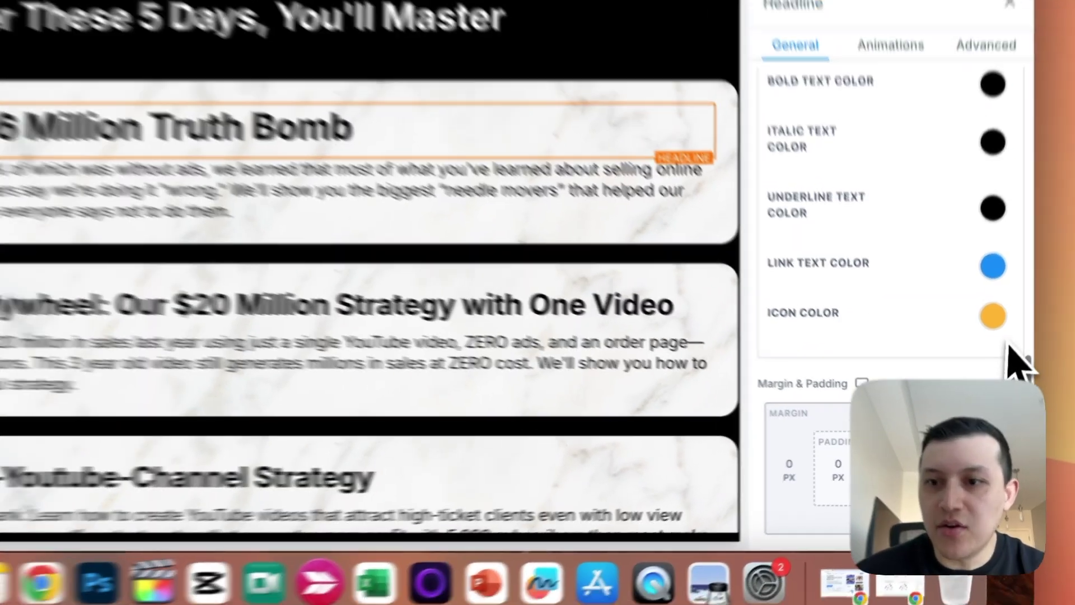
{"action": "scroll", "coordinate": [1064, 344], "scroll_direction": "up", "scroll_amount": 5}
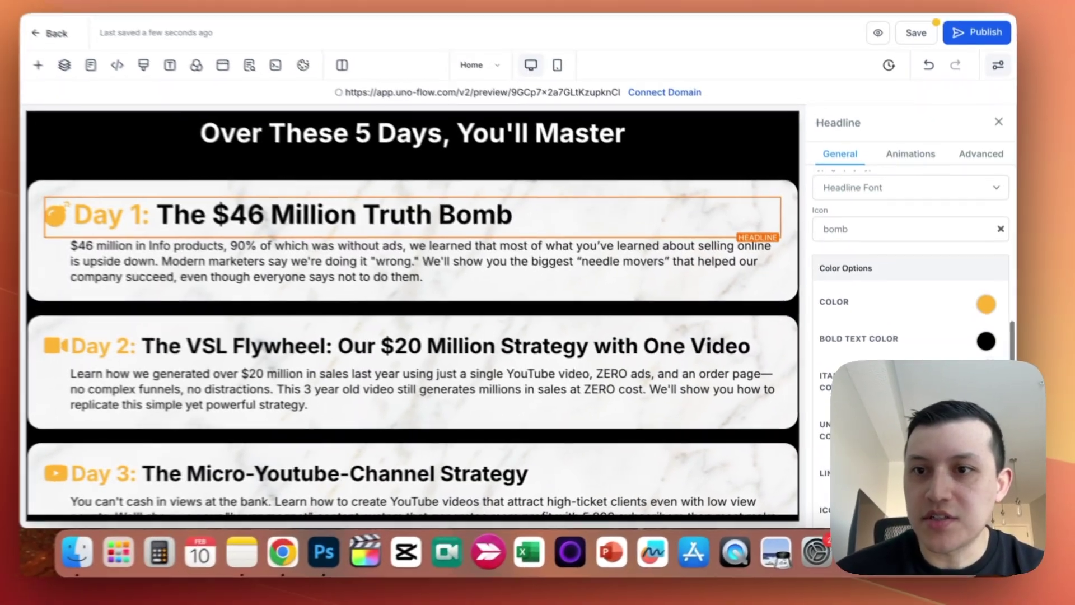
{"action": "left_click_drag", "start_coordinate": [190, 225], "coordinate": [566, 239]}
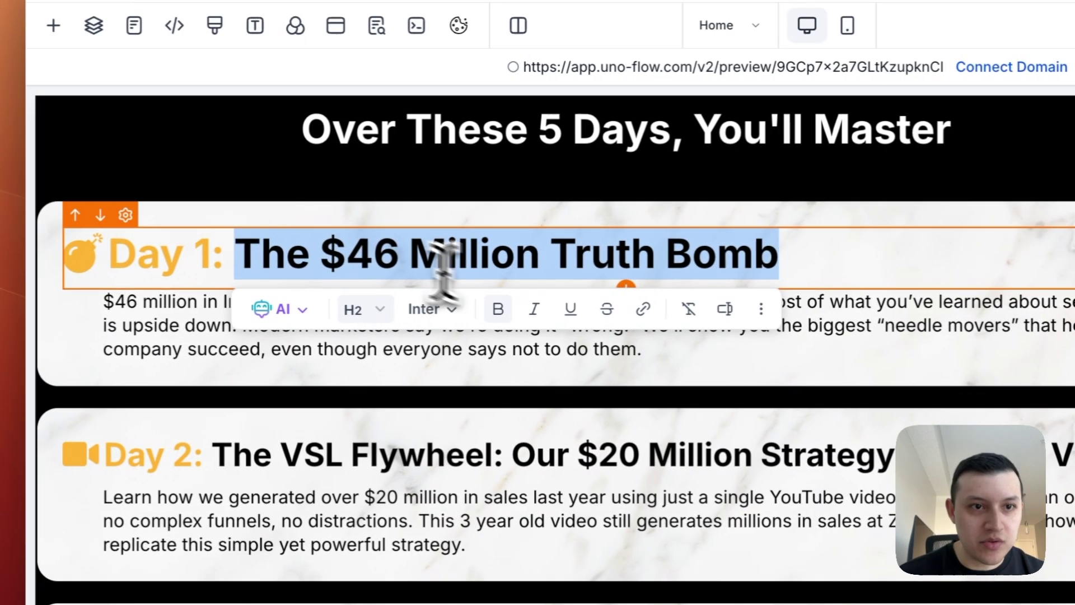
{"action": "double_click", "coordinate": [41, 255]}
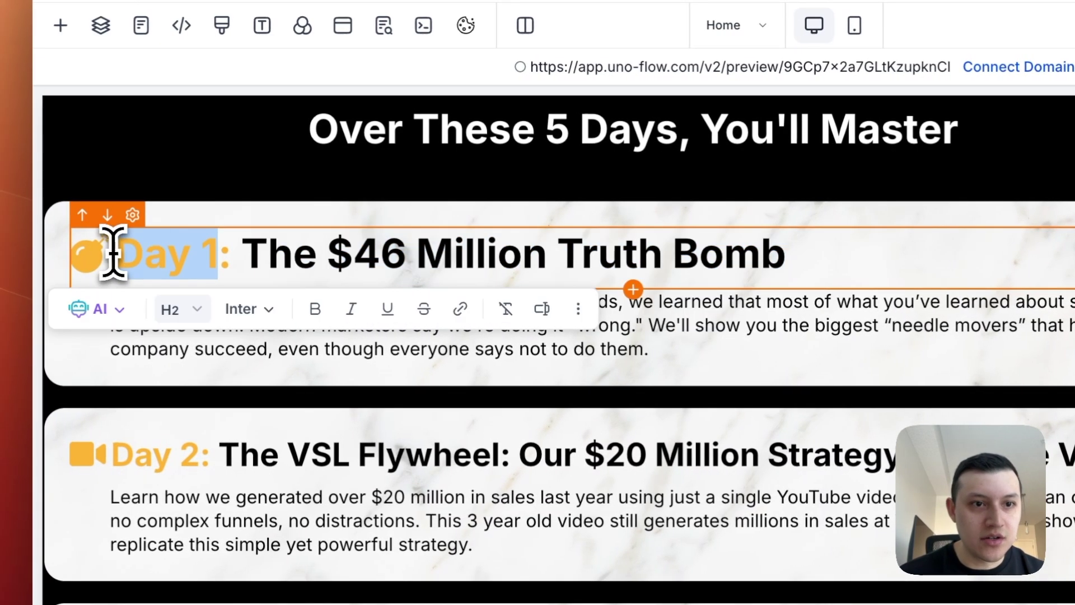
{"action": "left_click", "coordinate": [557, 252]}
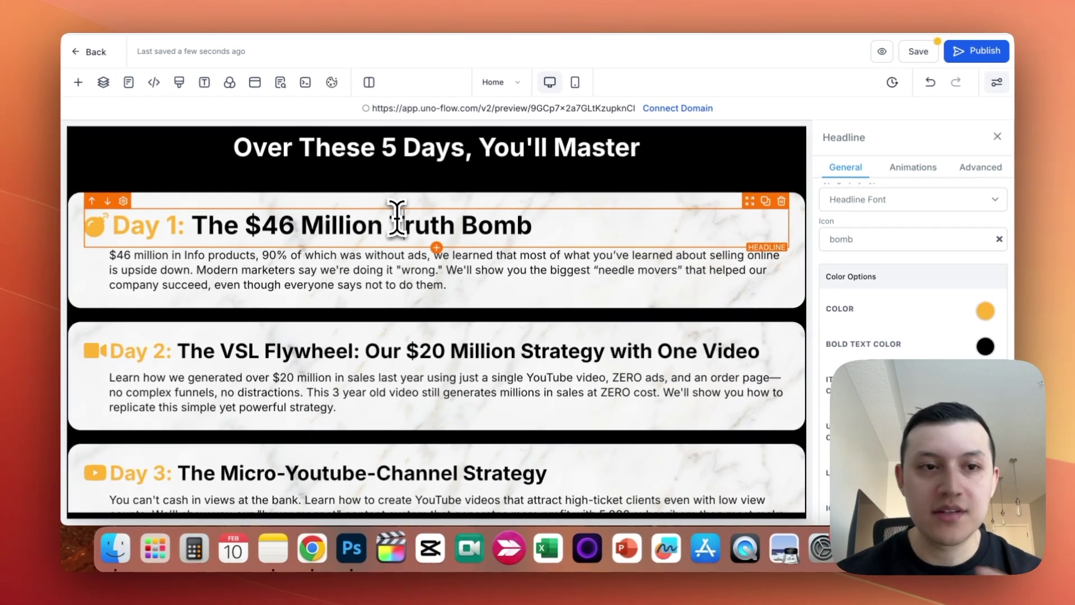
{"action": "left_click", "coordinate": [577, 198]}
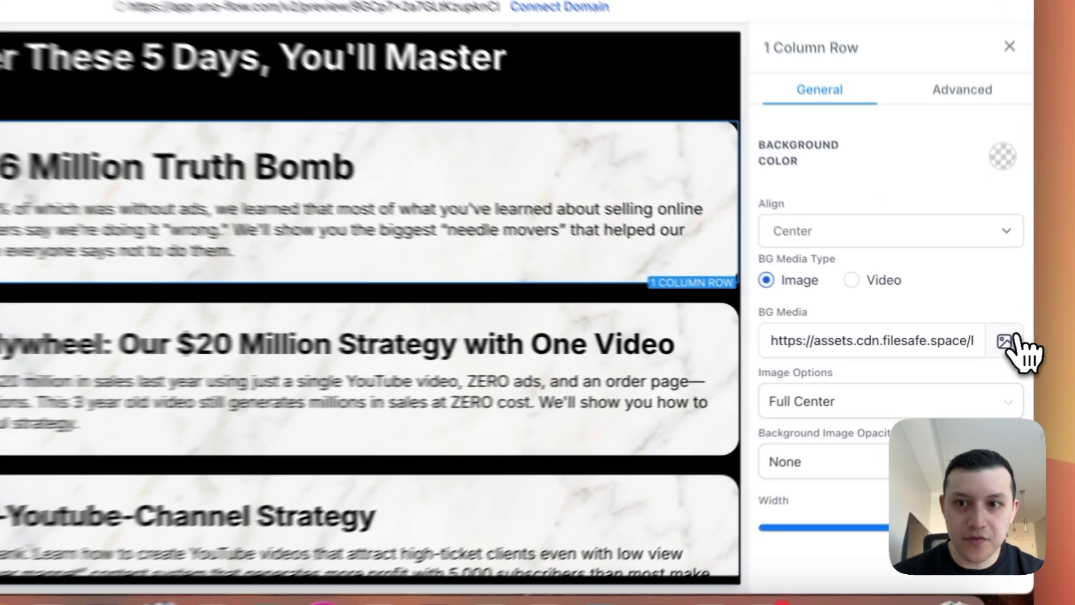
- Browse the card's BG Media and preview the white marble background image
{"action": "left_click", "coordinate": [995, 346]}
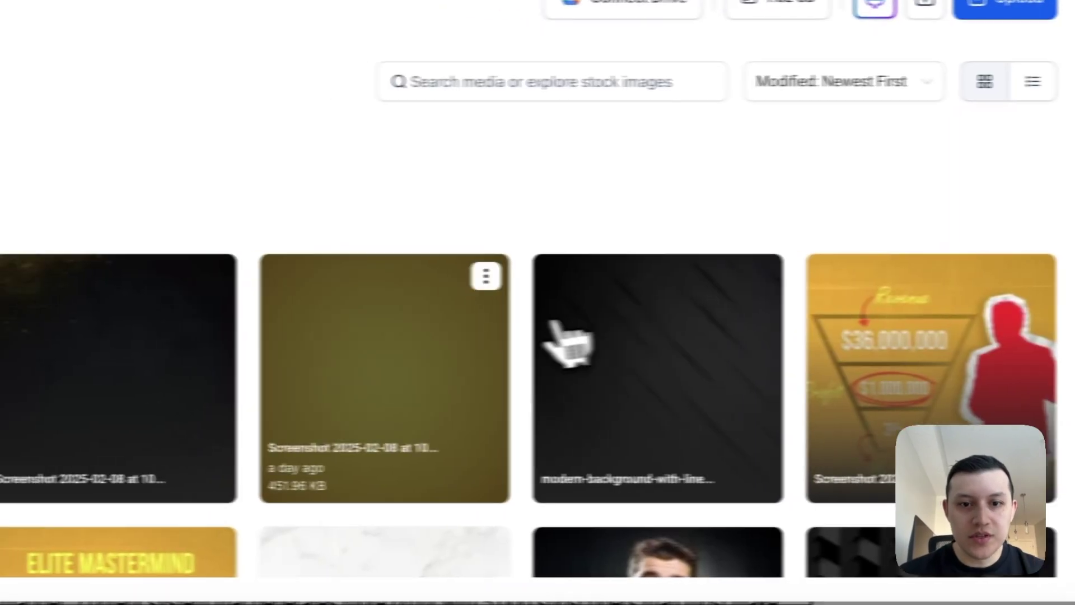
{"action": "left_click", "coordinate": [473, 341]}
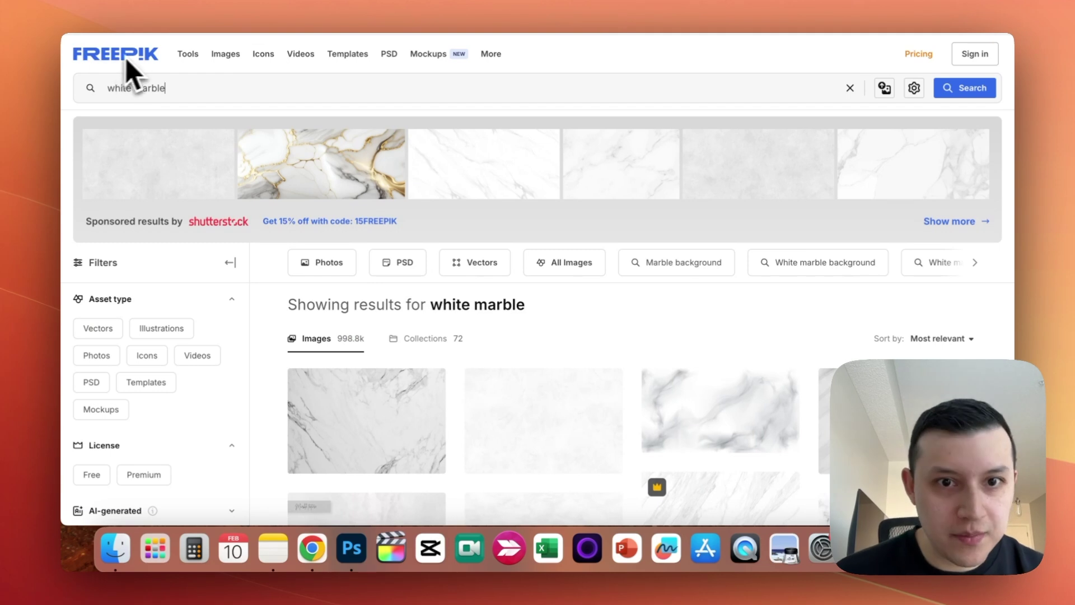
{"action": "scroll", "coordinate": [985, 156], "scroll_direction": "down", "scroll_amount": 5}
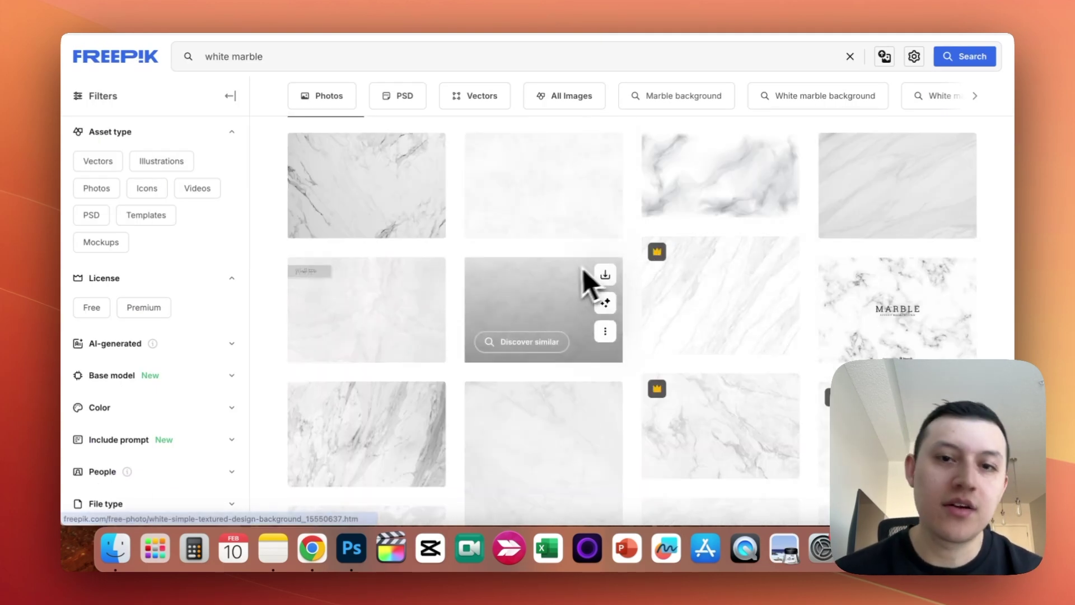
{"action": "scroll", "coordinate": [569, 274], "scroll_direction": "down", "scroll_amount": 3}
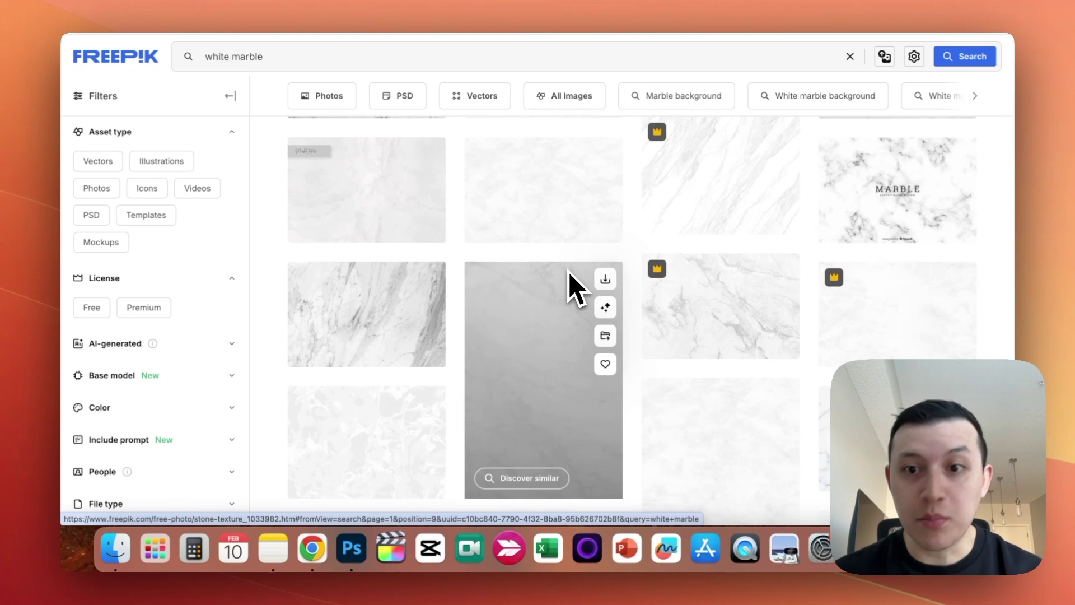
{"action": "scroll", "coordinate": [568, 274], "scroll_direction": "up", "scroll_amount": 5}
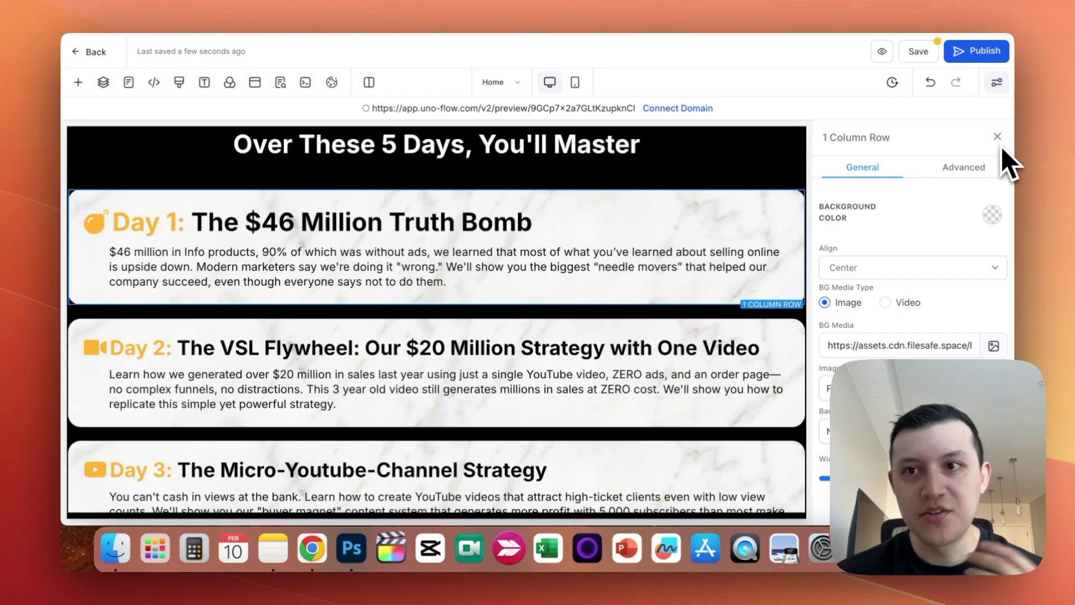
- Duplicate the Day 1 card below itself
{"action": "left_click", "coordinate": [1000, 140]}
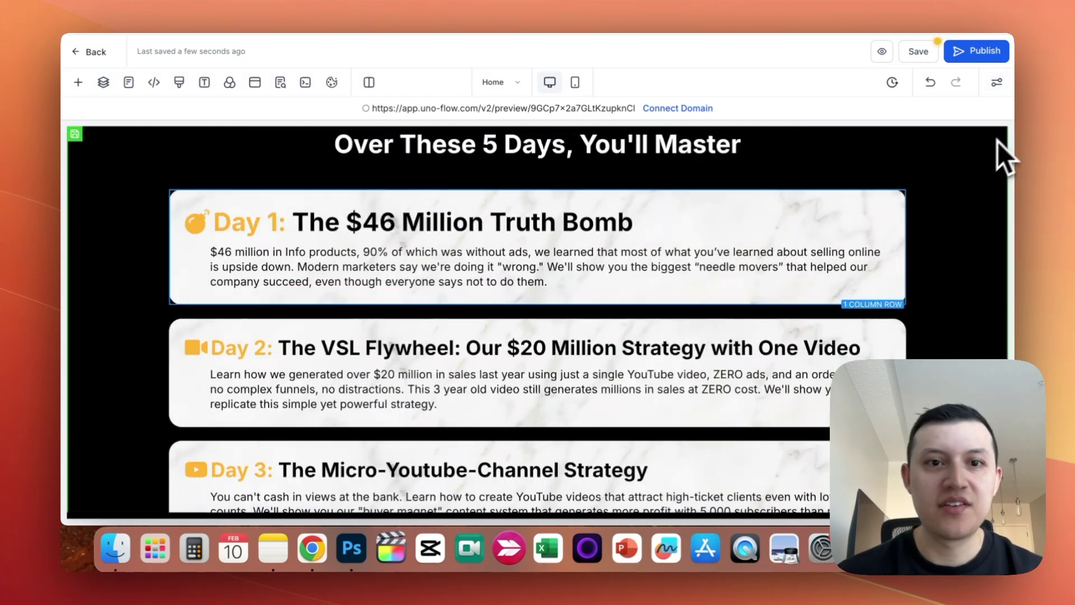
{"action": "left_click", "coordinate": [852, 227]}
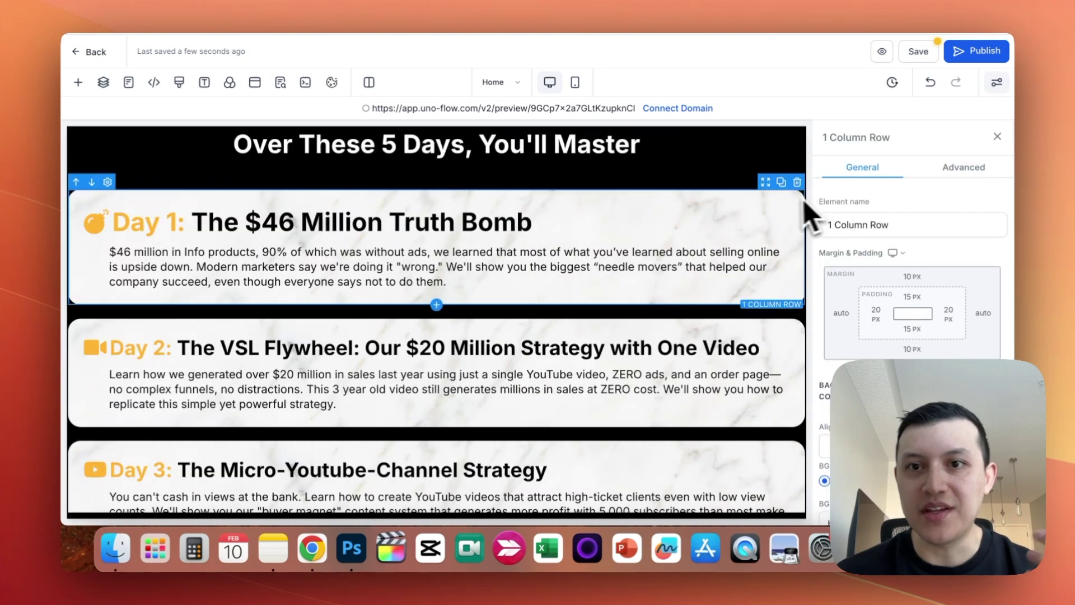
{"action": "left_click", "coordinate": [781, 182]}
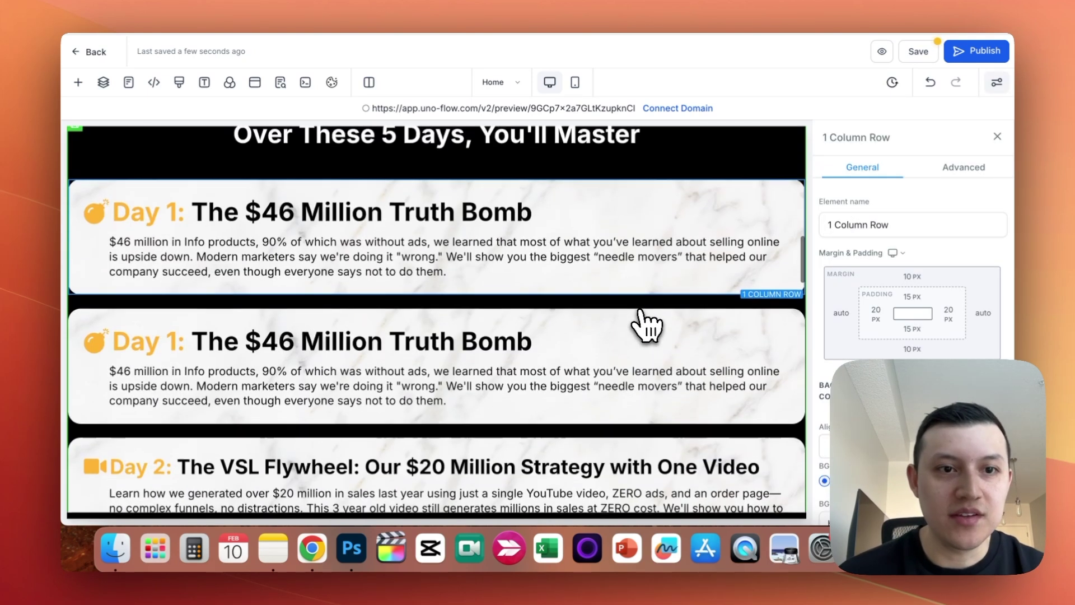
- In the copy's headline, replace part of the text with 'fasdfsa' and delete the '1' after 'Day'
{"action": "left_click", "coordinate": [420, 338]}
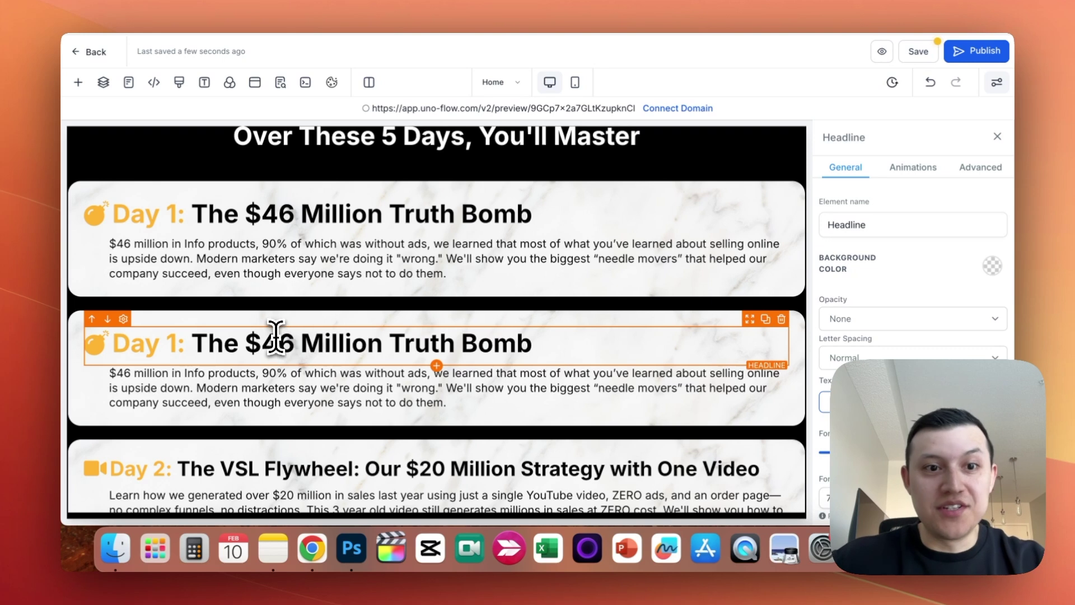
{"action": "left_click_drag", "start_coordinate": [280, 343], "coordinate": [466, 350]}
{"action": "type", "text": "fasdfsa"}
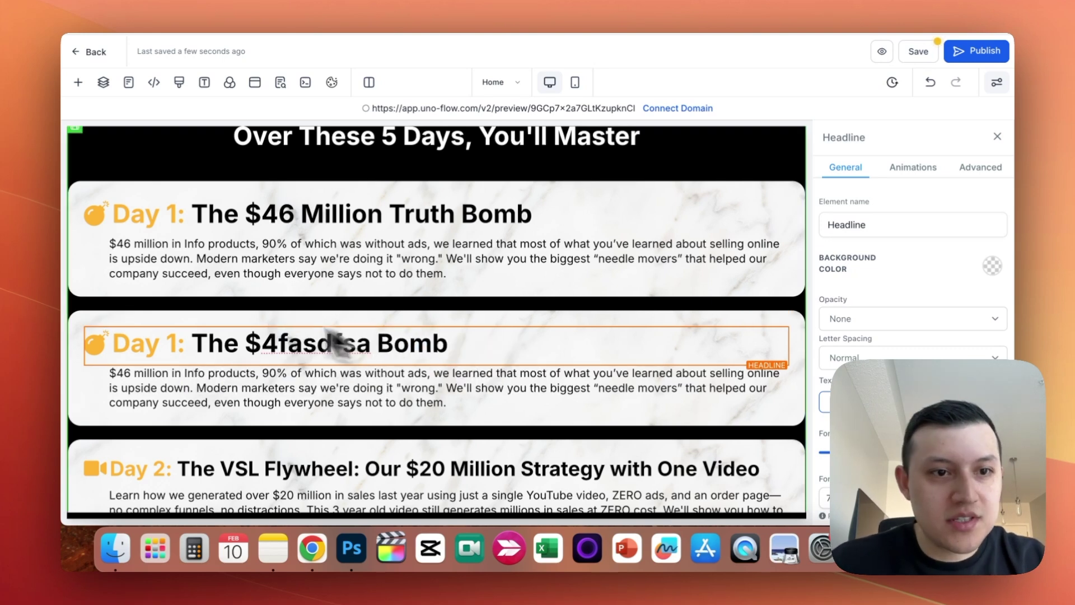
{"action": "left_click", "coordinate": [178, 334]}
{"action": "key", "text": "BackSpace"}
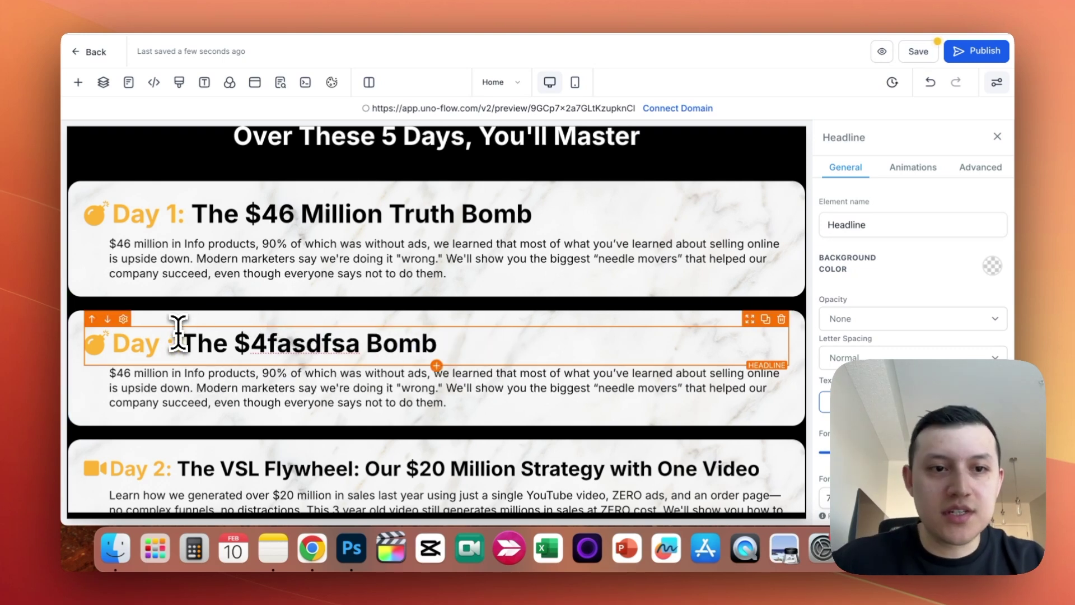
{"action": "left_click", "coordinate": [755, 318]}
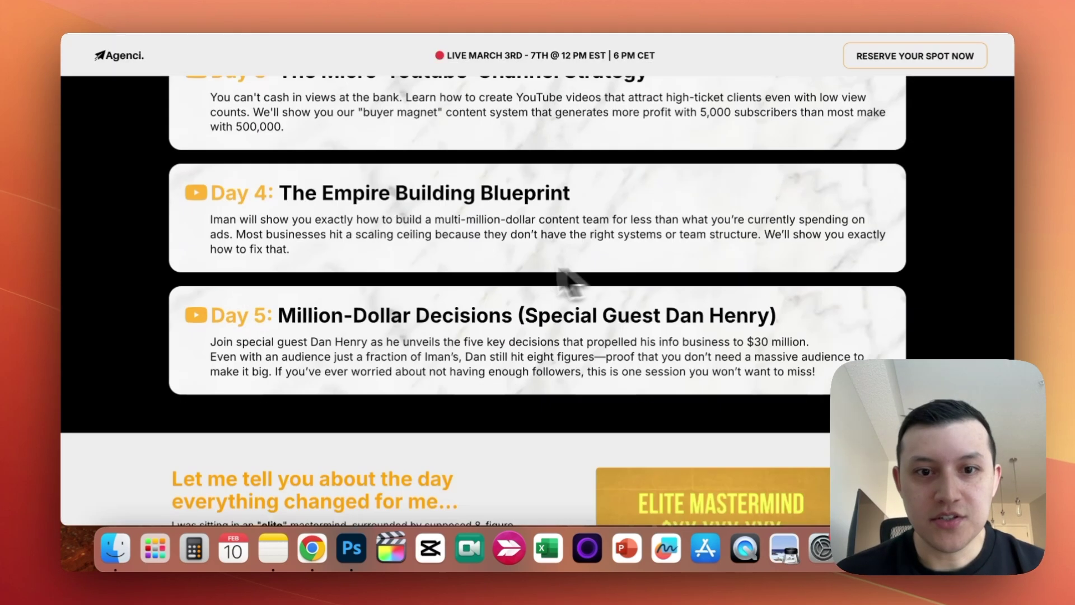
- Scroll to the 'Let me tell you about the day everything changed for me…' section and exit preview into the editor
{"action": "scroll", "coordinate": [470, 284], "scroll_direction": "down", "scroll_amount": 7}
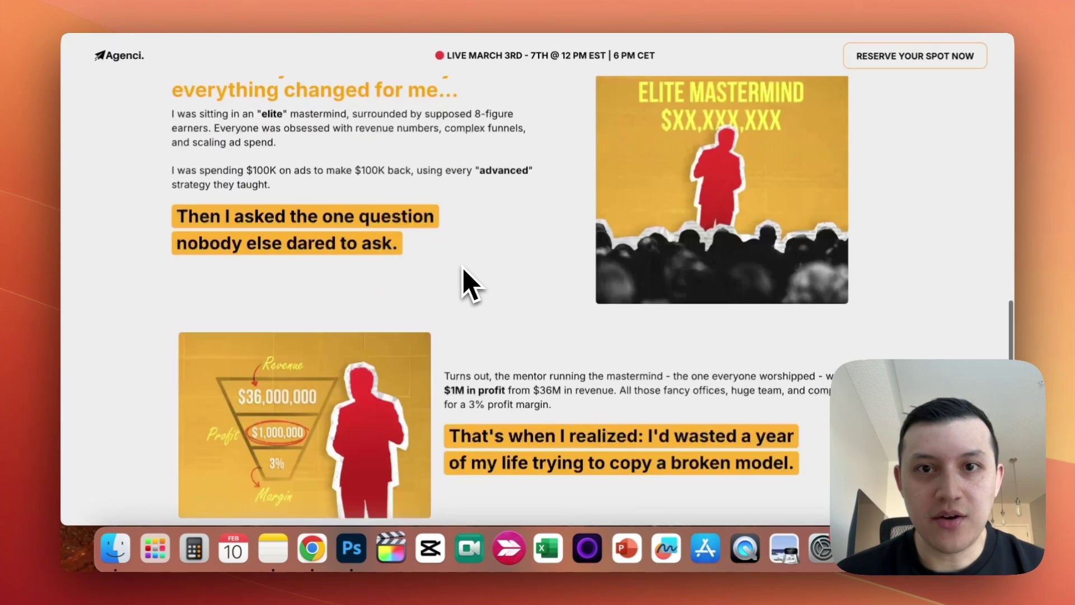
{"action": "scroll", "coordinate": [470, 282], "scroll_direction": "up", "scroll_amount": 3}
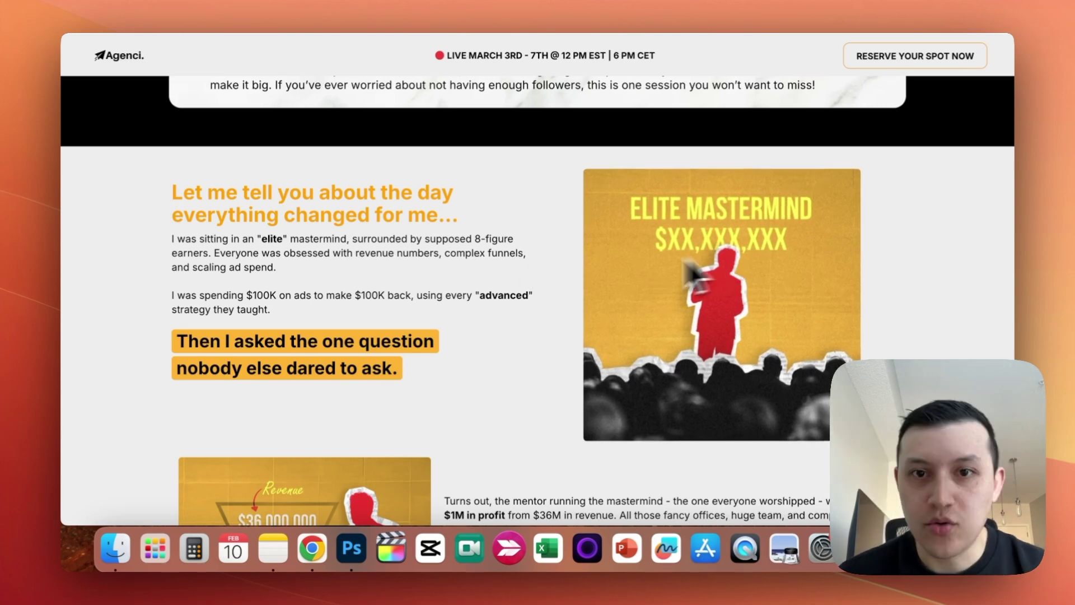
{"action": "left_click", "coordinate": [174, 344]}
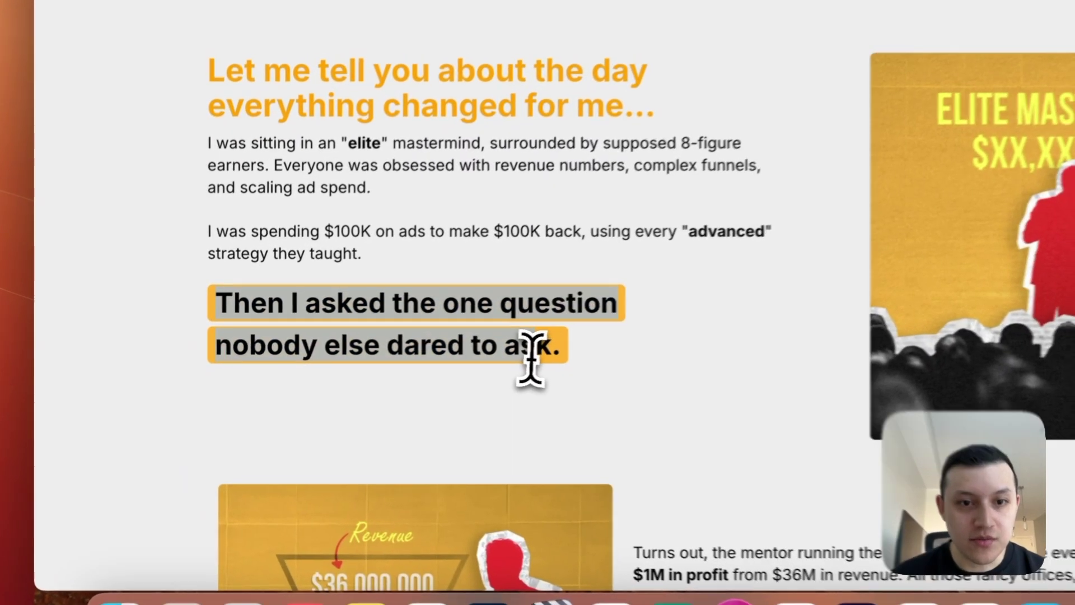
{"action": "key", "text": "Escape"}
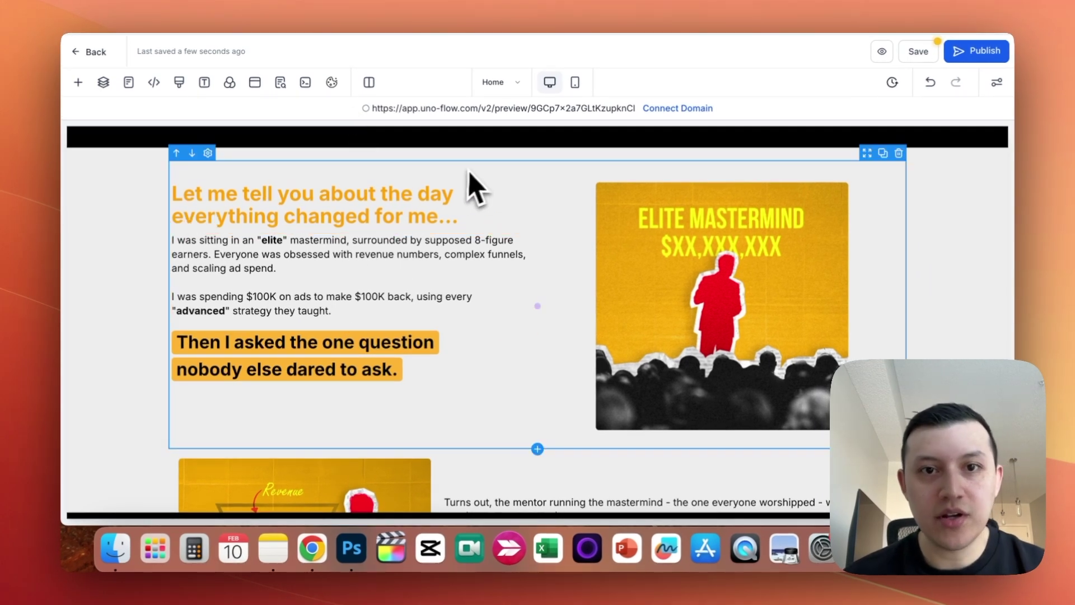
- Confirm the ELITE MASTERMIND image's Image Radius is set to Round Corners
{"action": "left_click", "coordinate": [475, 171]}
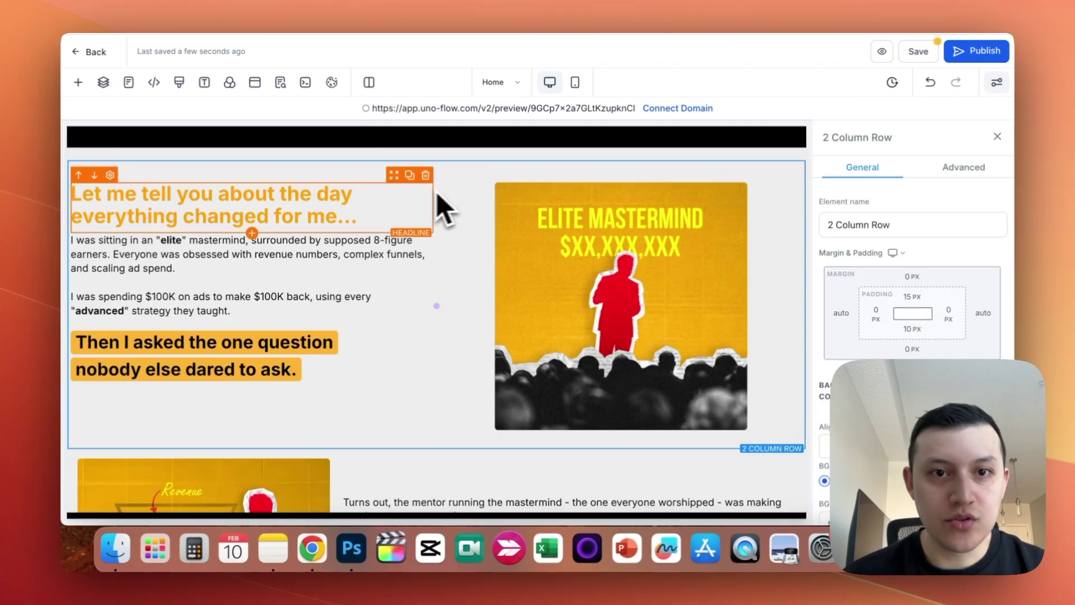
{"action": "left_click", "coordinate": [405, 179]}
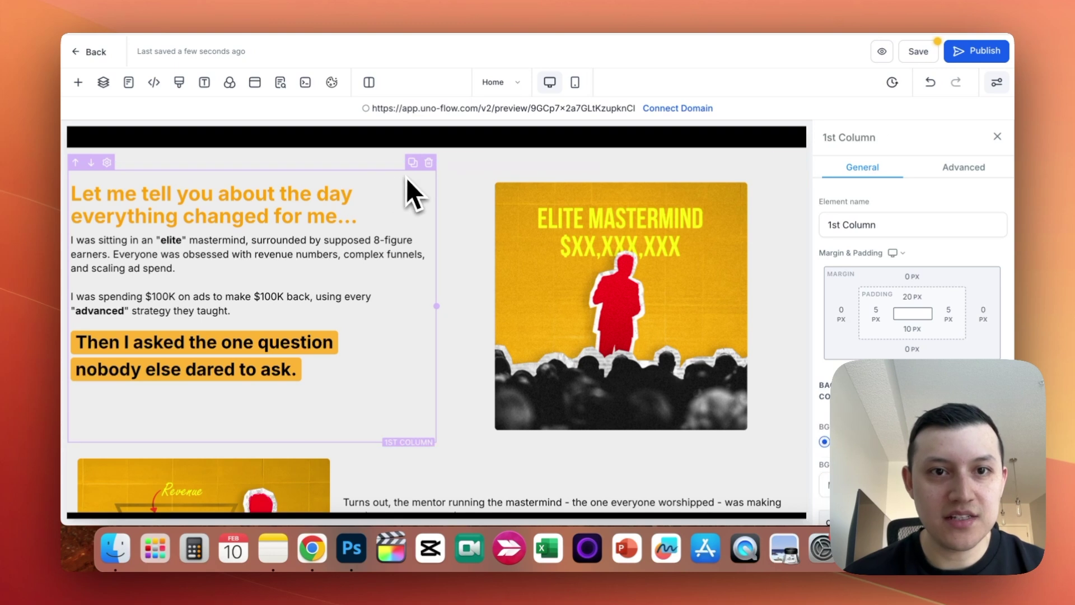
{"action": "left_click", "coordinate": [488, 178]}
{"action": "left_click", "coordinate": [558, 224]}
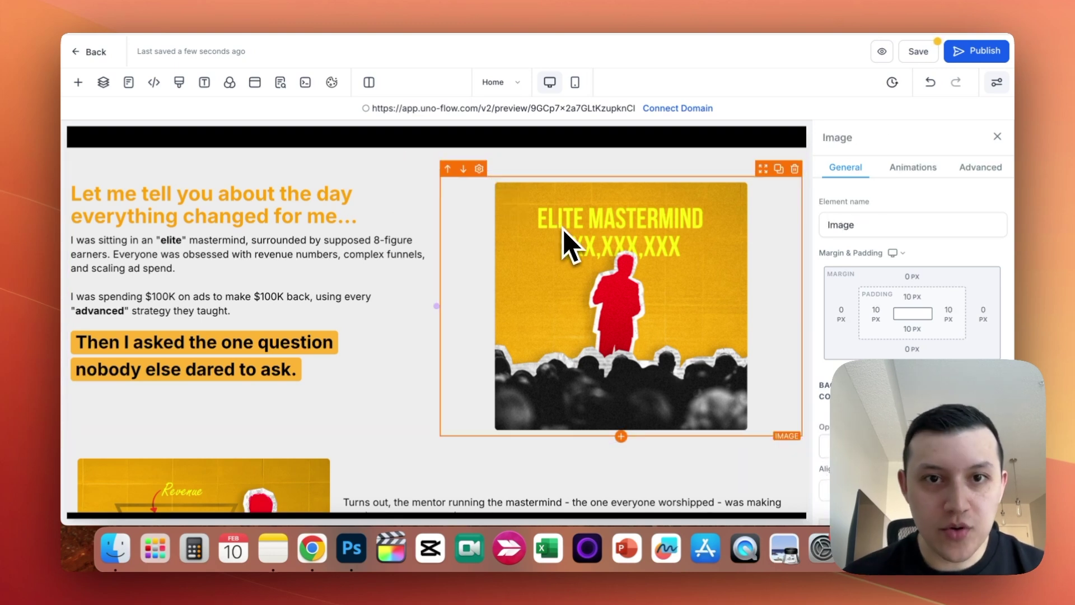
{"action": "scroll", "coordinate": [566, 241], "scroll_direction": "down", "scroll_amount": 2}
{"action": "scroll", "coordinate": [589, 224], "scroll_direction": "up", "scroll_amount": 2}
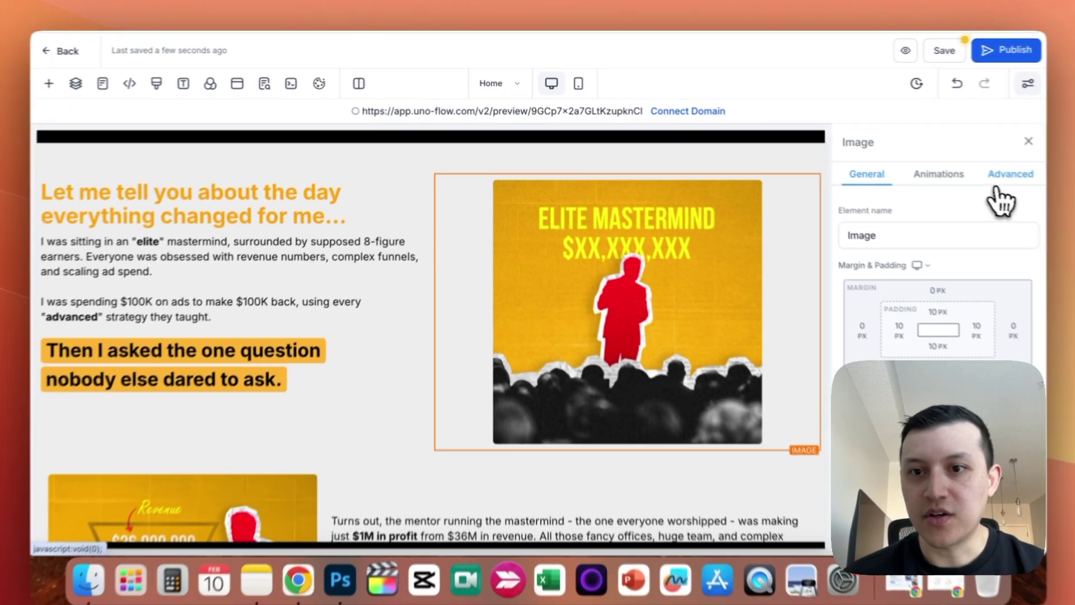
{"action": "left_click", "coordinate": [1000, 179]}
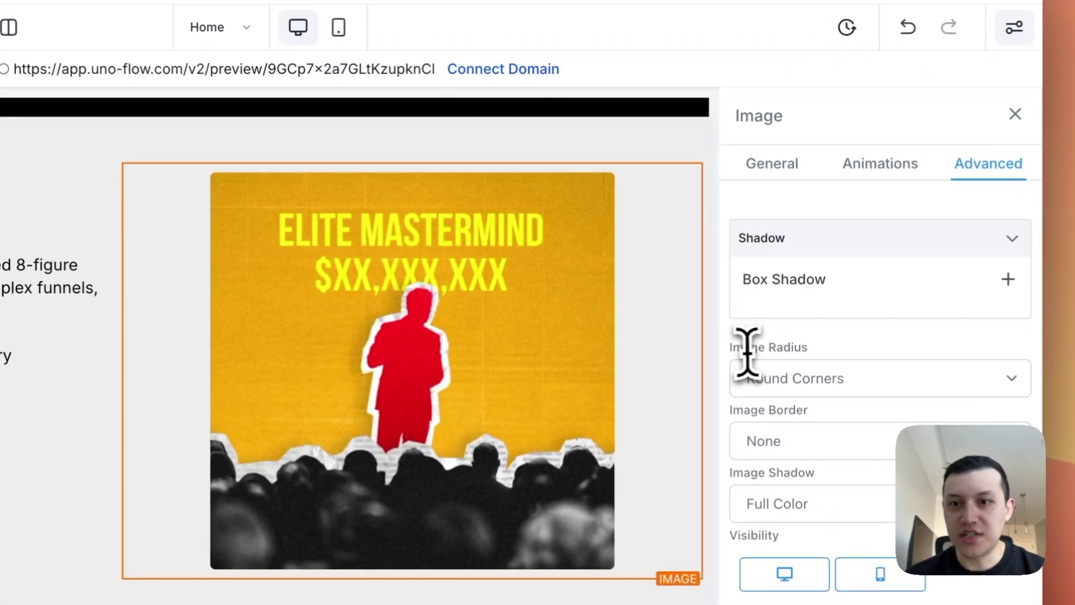
{"action": "left_click_drag", "start_coordinate": [748, 350], "coordinate": [844, 377]}
{"action": "left_click", "coordinate": [838, 380]}
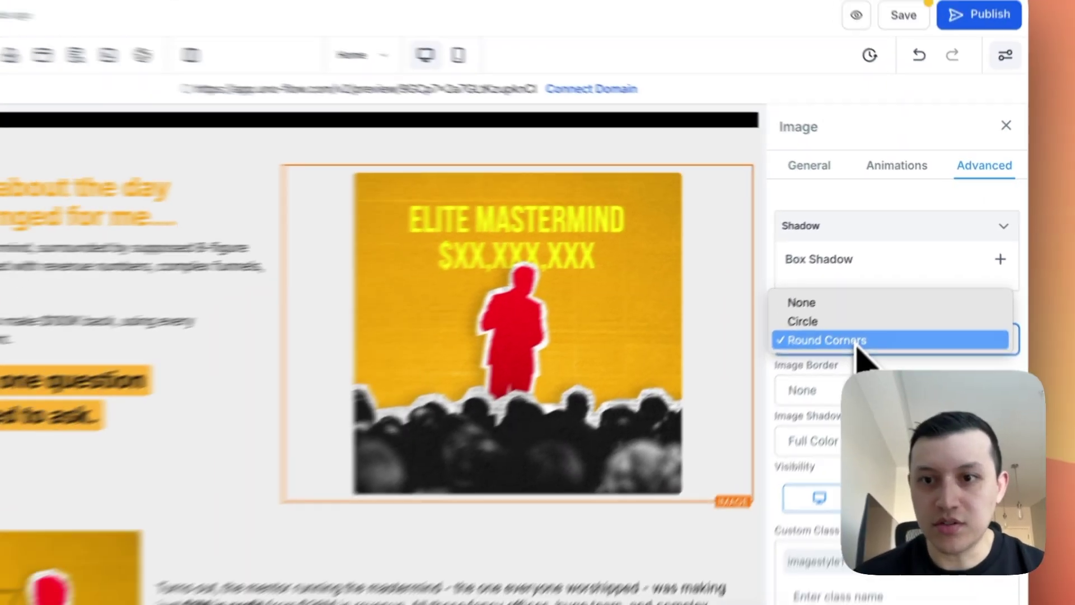
- Select the highlighted 'Then I asked the one question' headline
{"action": "left_click", "coordinate": [82, 195]}
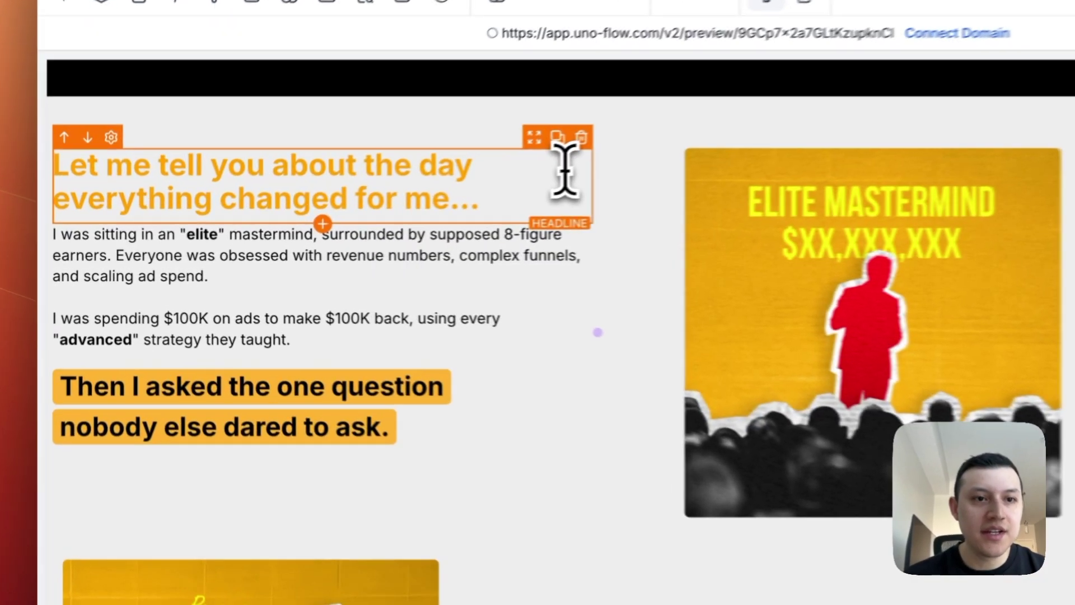
{"action": "left_click", "coordinate": [120, 272]}
{"action": "left_click", "coordinate": [248, 393]}
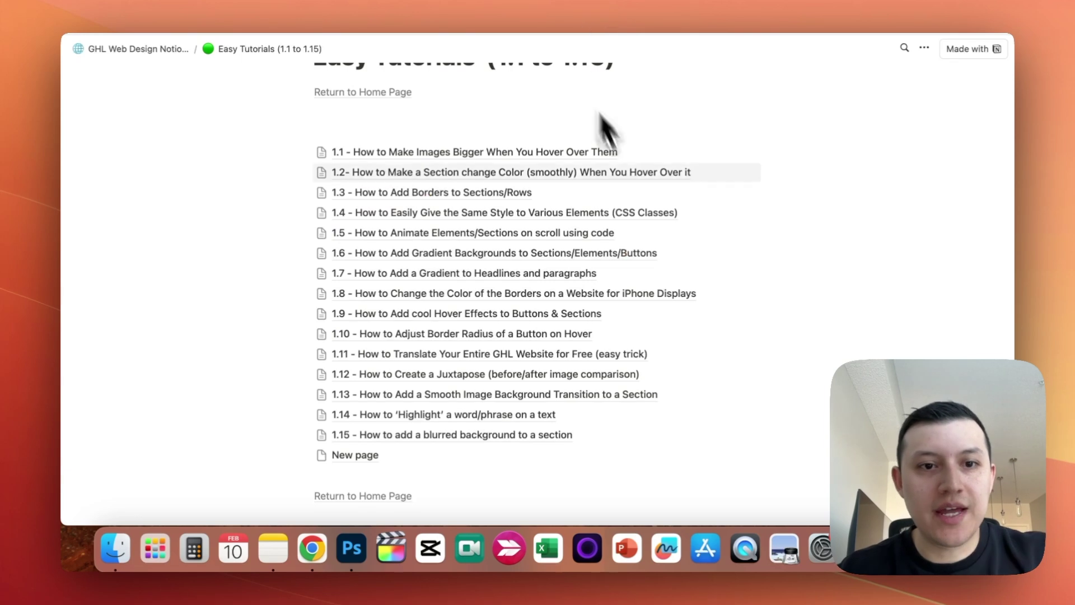
- Open the 1.14 highlight-a-word-or-phrase guide and copy its CSS code
{"action": "left_click", "coordinate": [323, 420]}
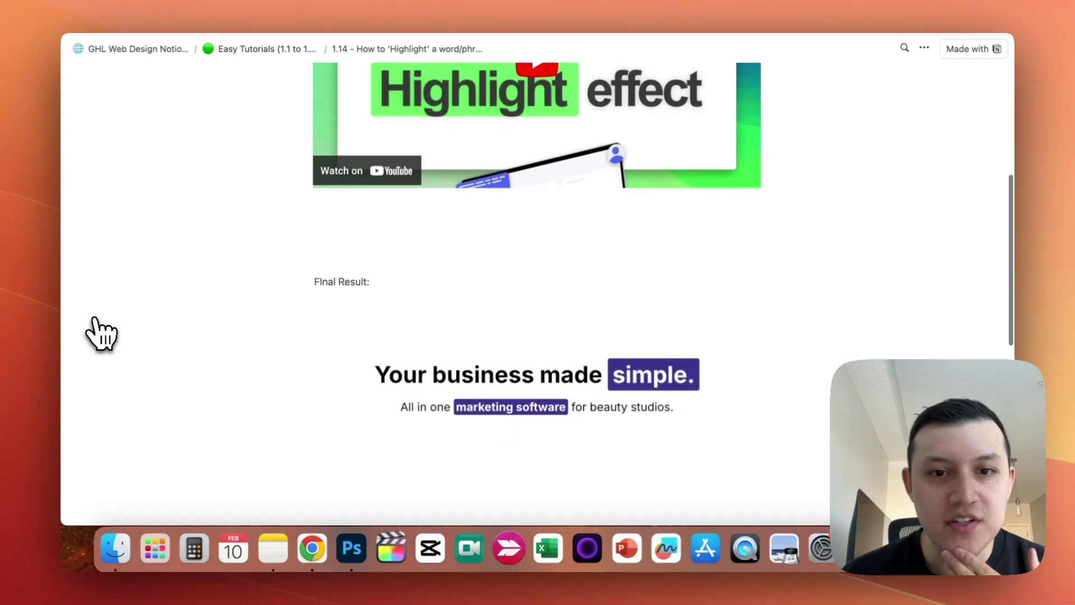
{"action": "scroll", "coordinate": [96, 331], "scroll_direction": "down", "scroll_amount": 5}
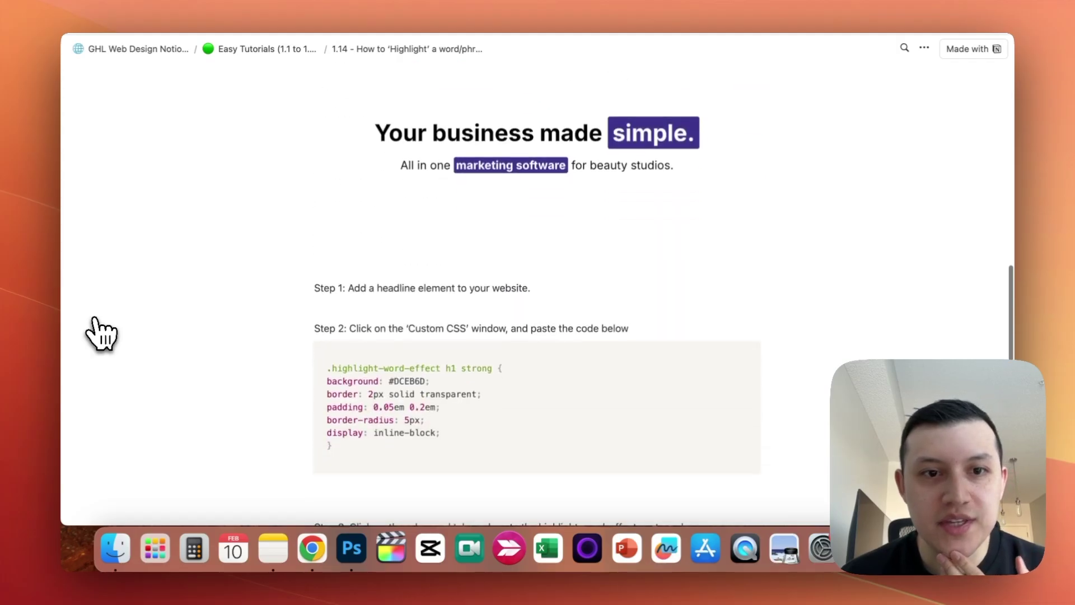
{"action": "left_click", "coordinate": [744, 287]}
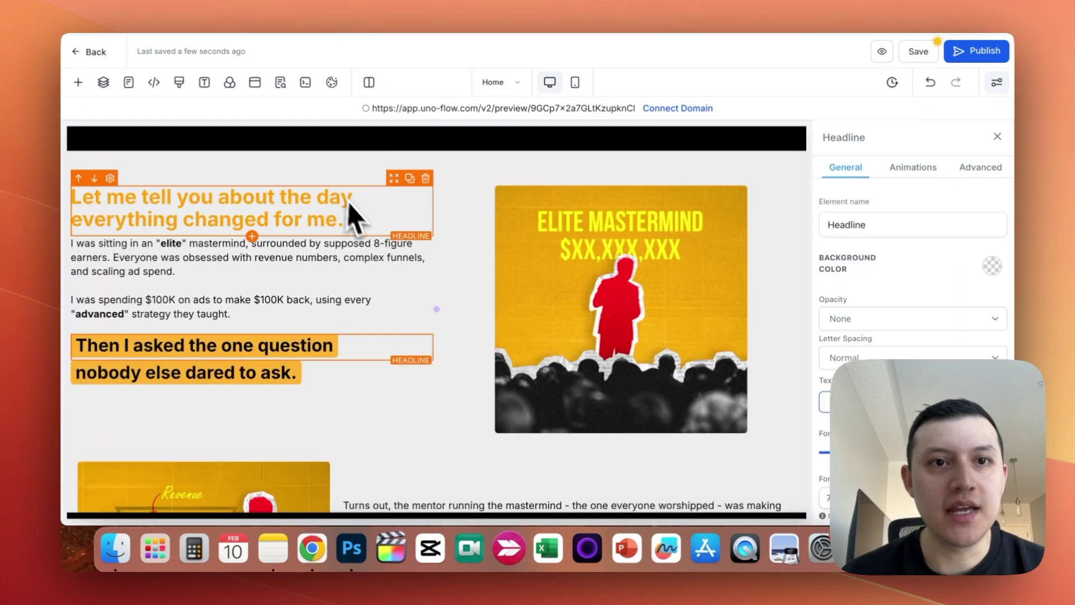
- Replace all custom CSS with the pasted .highlight-word-effect h1 strong rule and save it
{"action": "left_click", "coordinate": [179, 82]}
{"action": "left_click", "coordinate": [446, 305]}
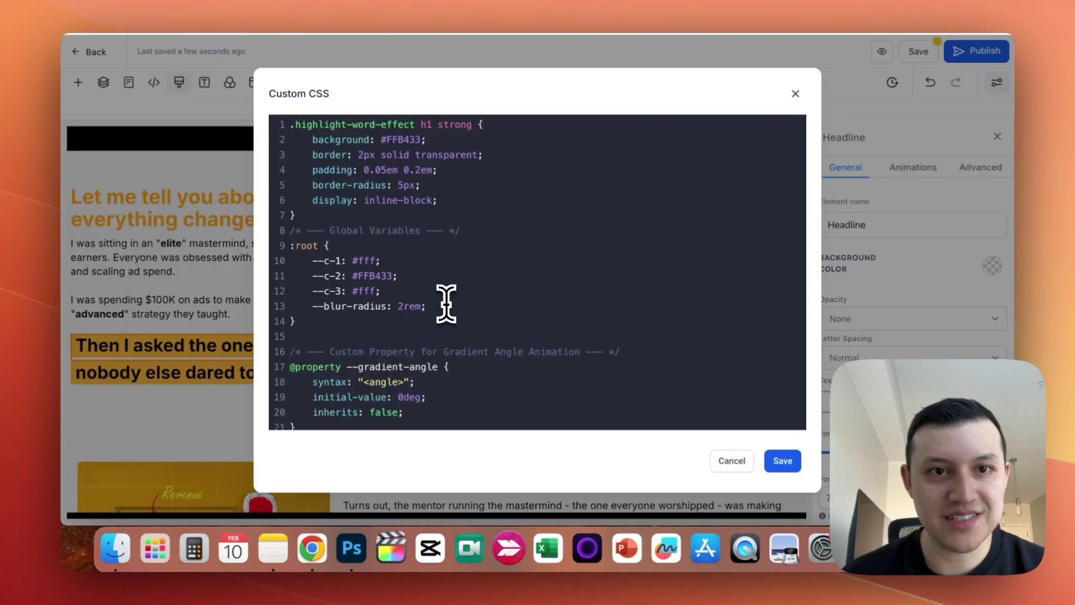
{"action": "key", "text": "super+Down"}
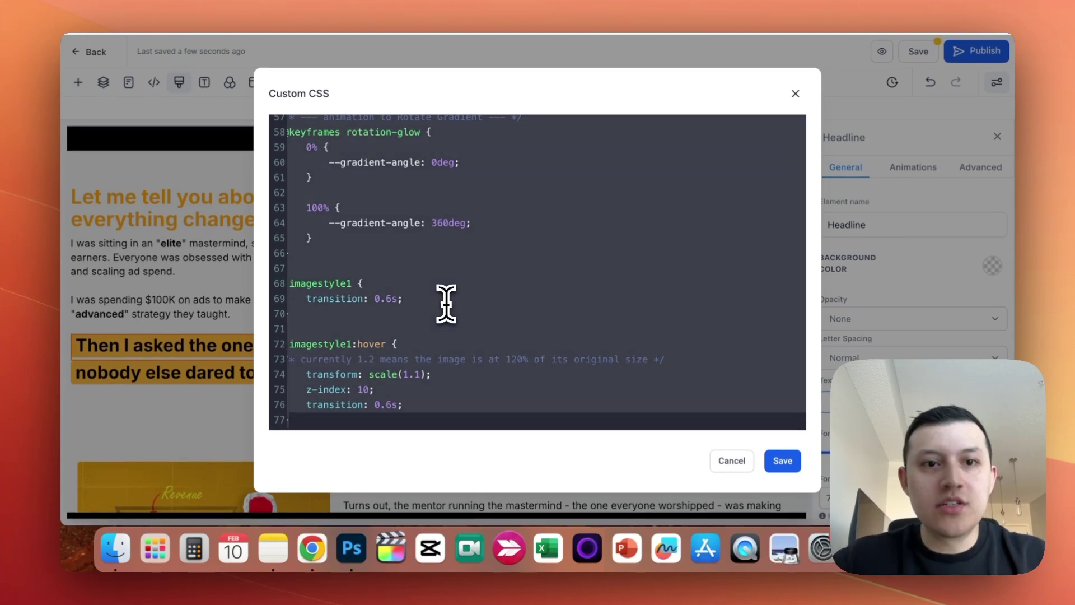
{"action": "key", "text": "super+a"}
{"action": "key", "text": "BackSpace"}
{"action": "key", "text": "super+v"}
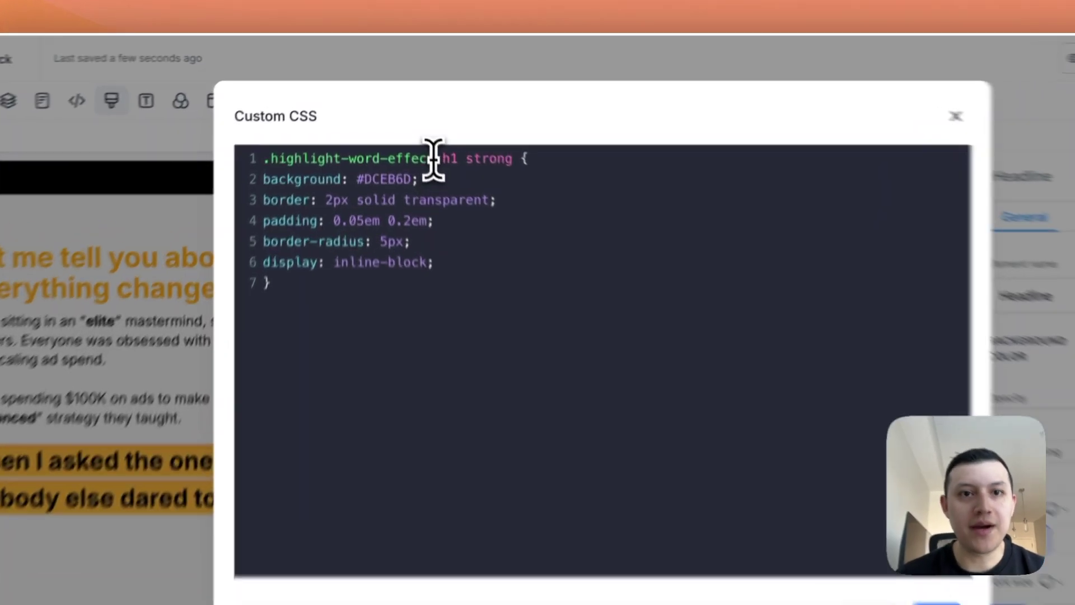
{"action": "double_click", "coordinate": [354, 124]}
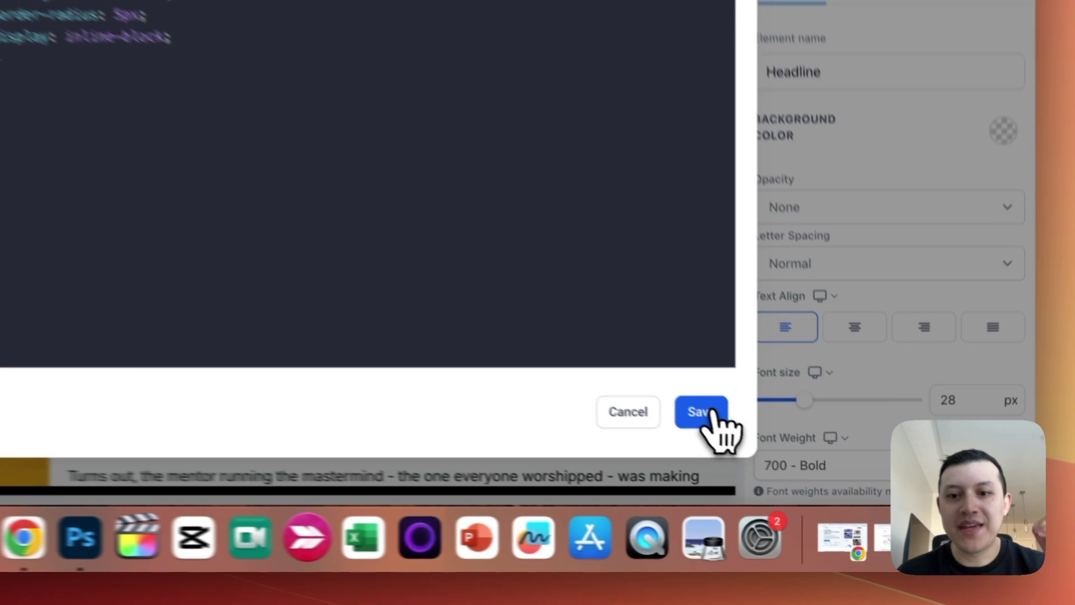
{"action": "left_click", "coordinate": [783, 460]}
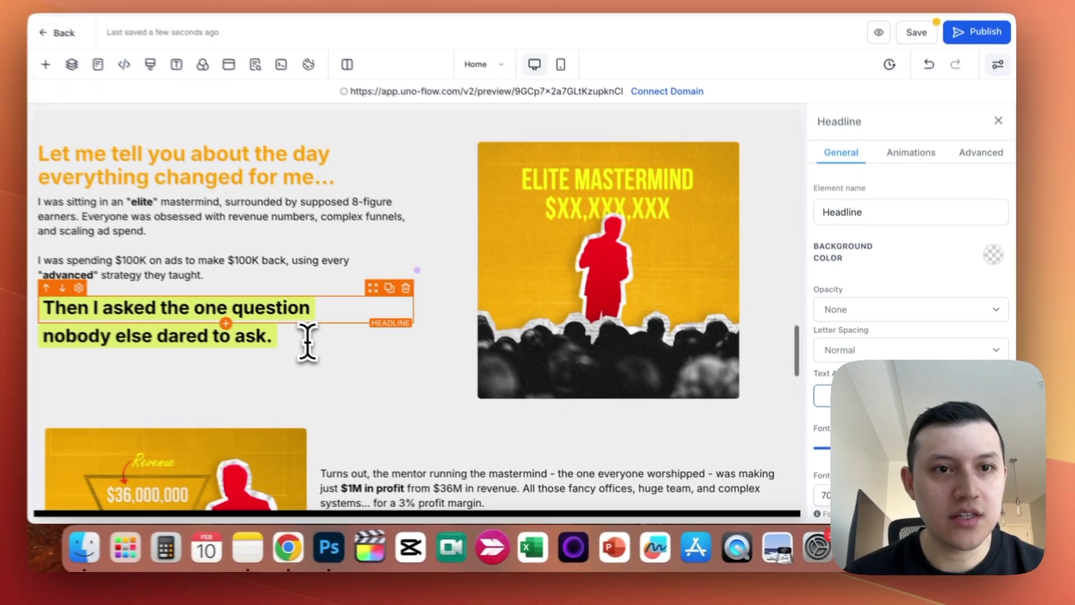
- Give the 'Let me tell you…' headline the custom class highlight-word-effect
{"action": "left_click", "coordinate": [291, 182]}
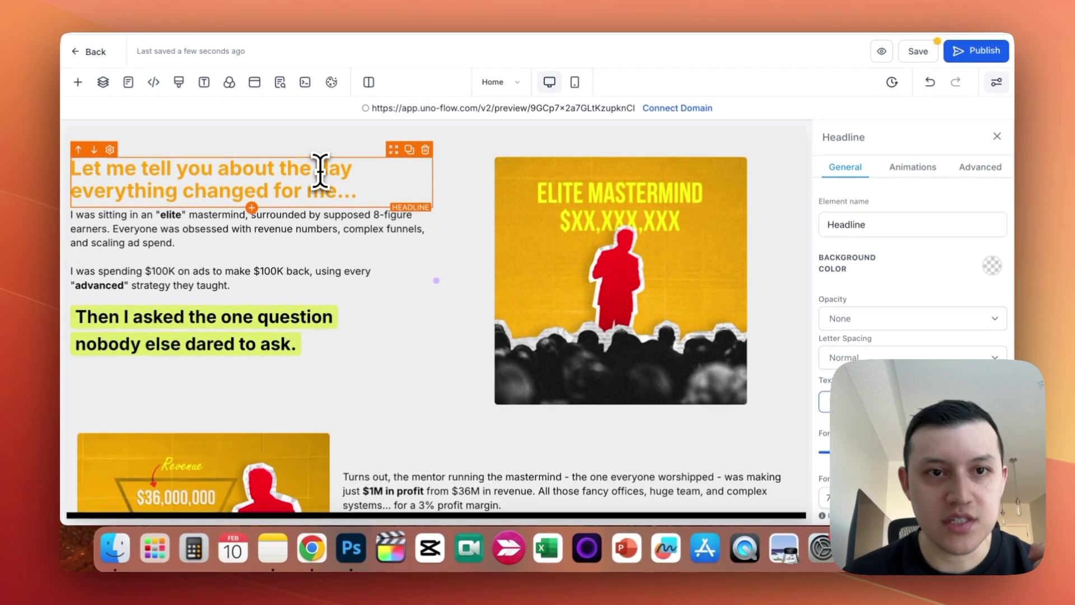
{"action": "left_click", "coordinate": [974, 152]}
{"action": "scroll", "coordinate": [937, 344], "scroll_direction": "down", "scroll_amount": 4}
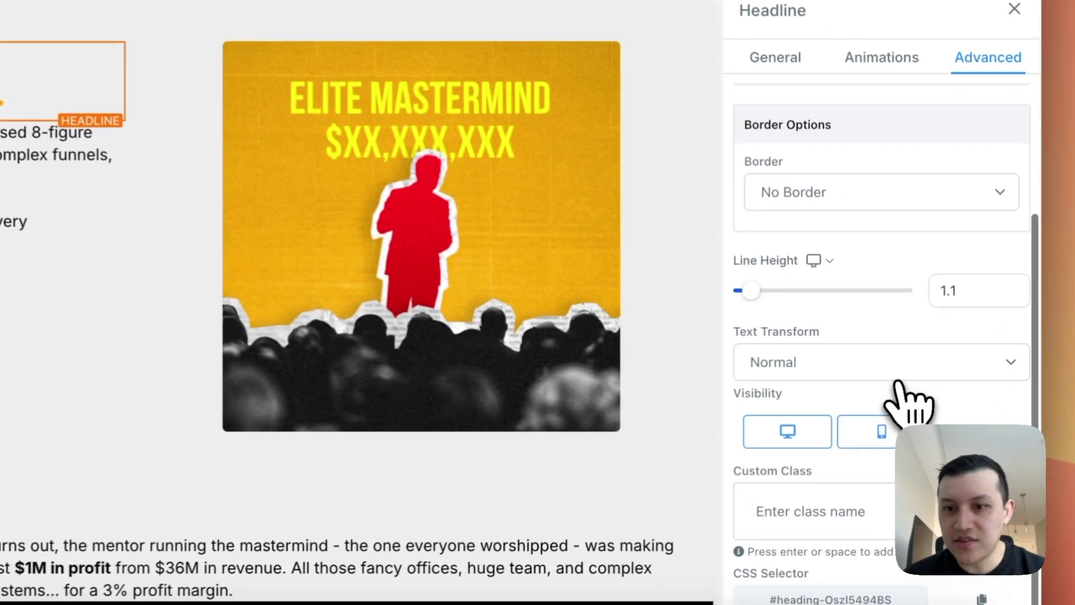
{"action": "key", "text": "Return"}
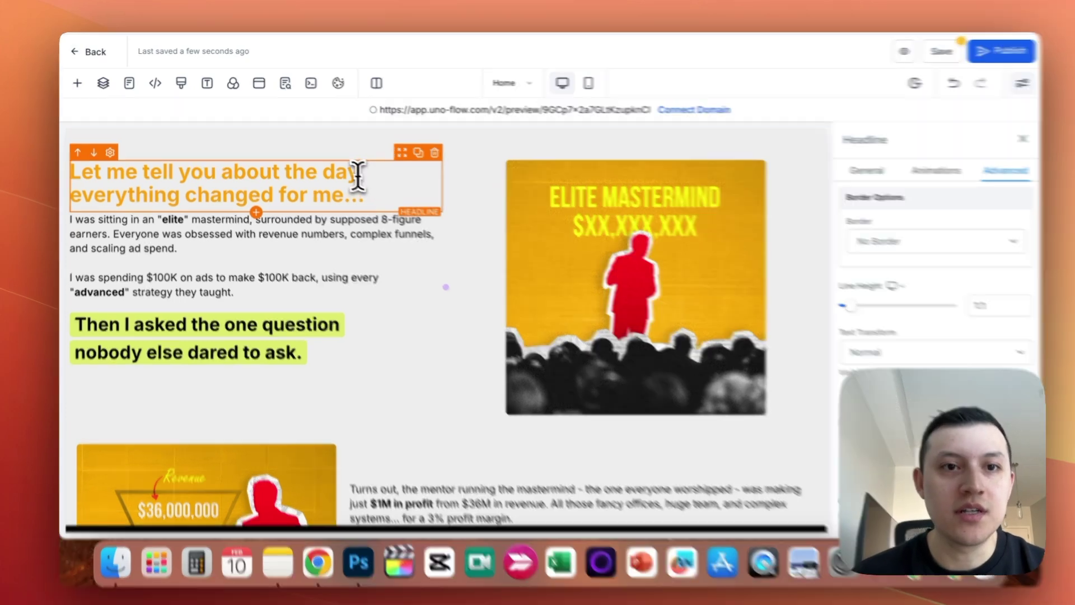
- Make the headline an H1 and bold only the phrase 'you about the day'
{"action": "left_click_drag", "start_coordinate": [357, 173], "coordinate": [179, 168]}
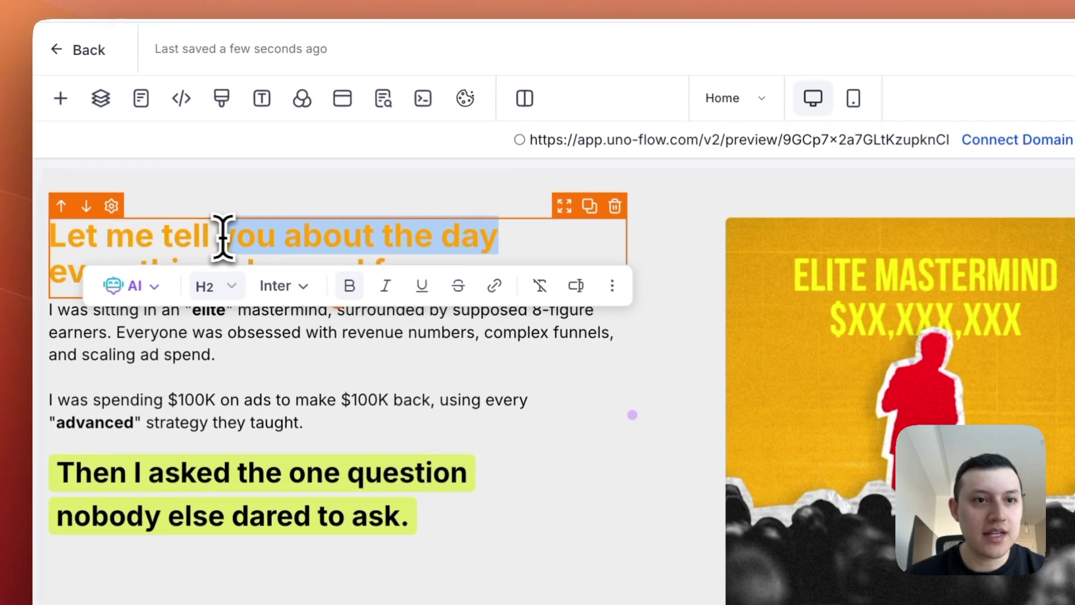
{"action": "left_click", "coordinate": [217, 286]}
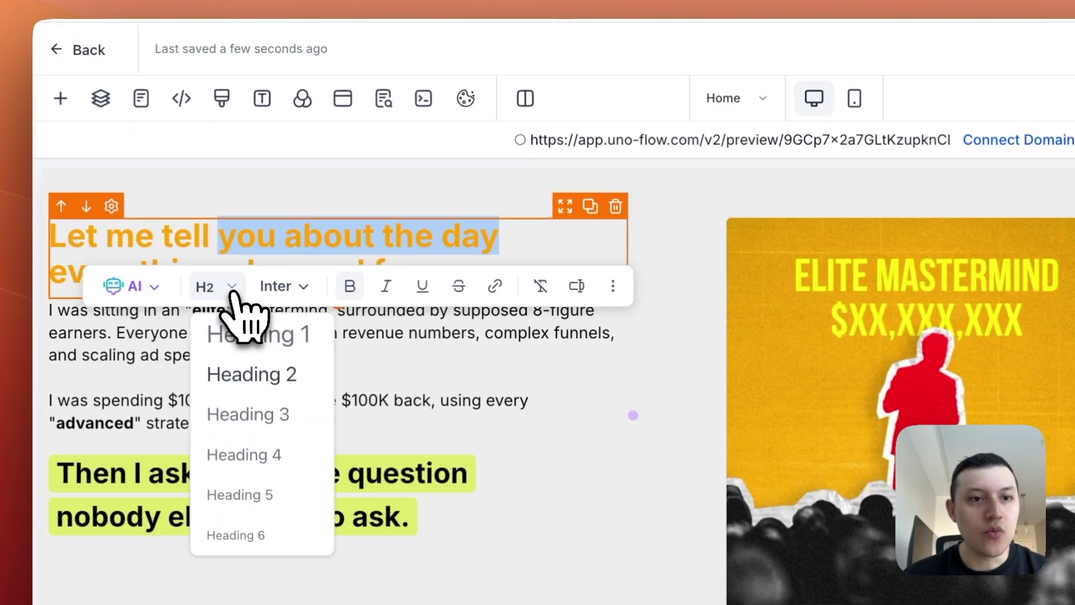
{"action": "left_click", "coordinate": [250, 336]}
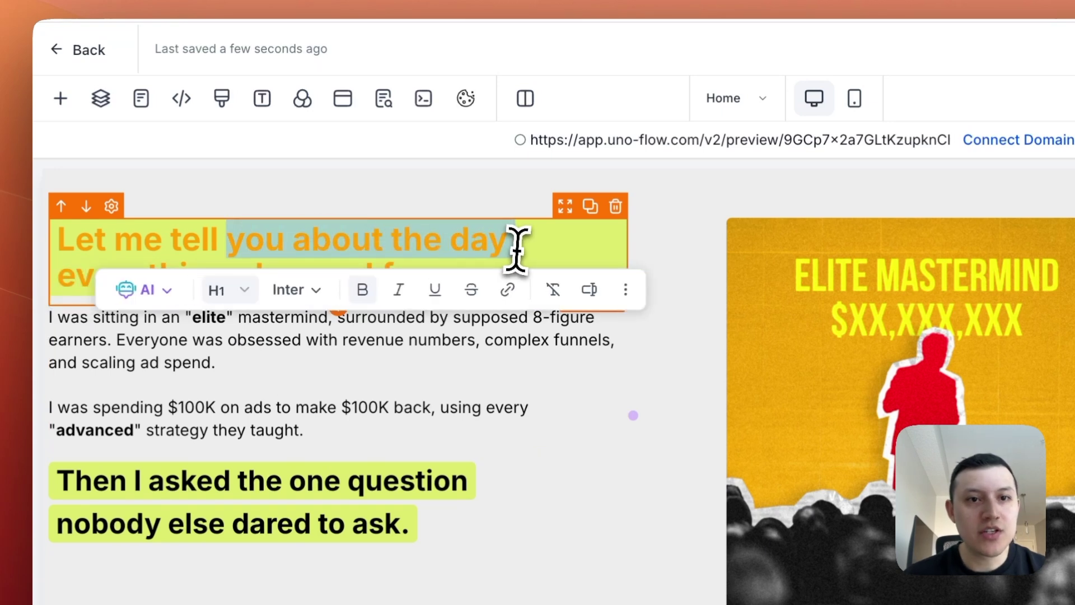
{"action": "key", "text": "super+a"}
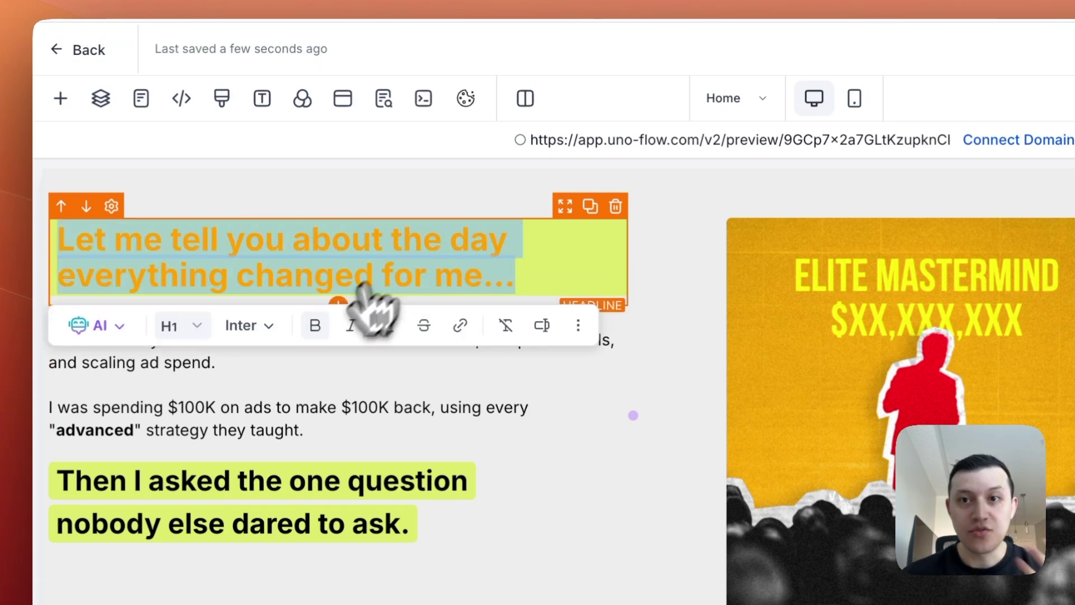
{"action": "left_click", "coordinate": [315, 332]}
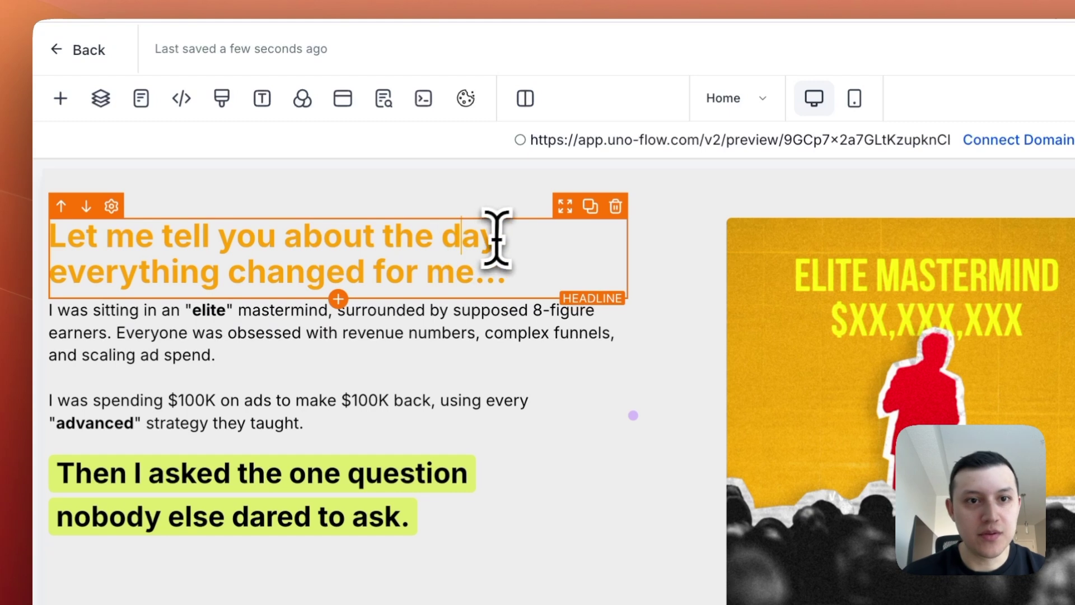
{"action": "left_click_drag", "start_coordinate": [496, 235], "coordinate": [219, 235]}
{"action": "left_click", "coordinate": [367, 286]}
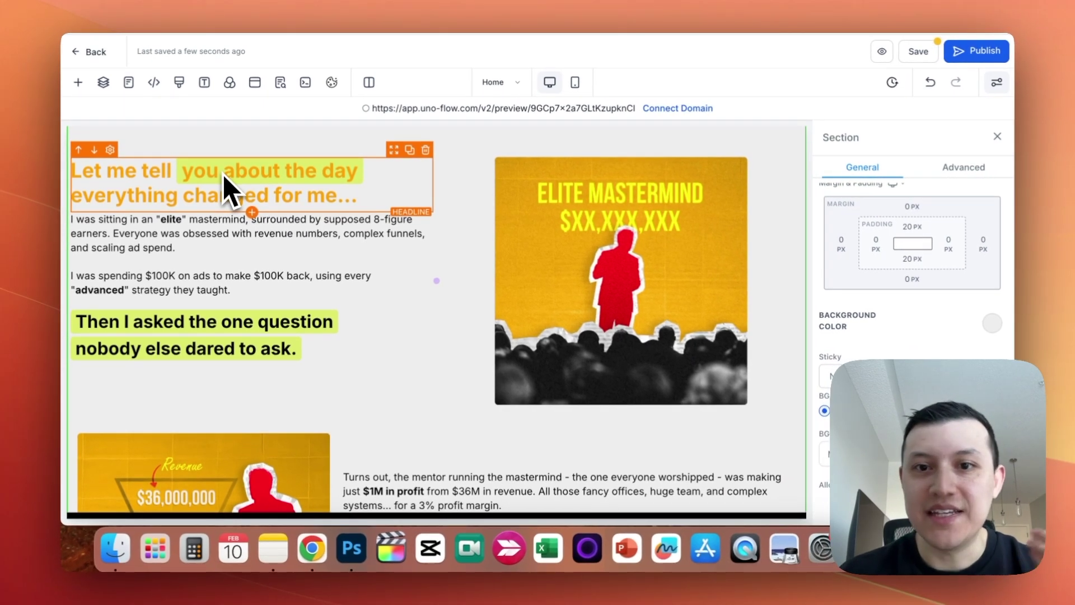
{"action": "scroll", "coordinate": [360, 216], "scroll_direction": "up", "scroll_amount": 2}
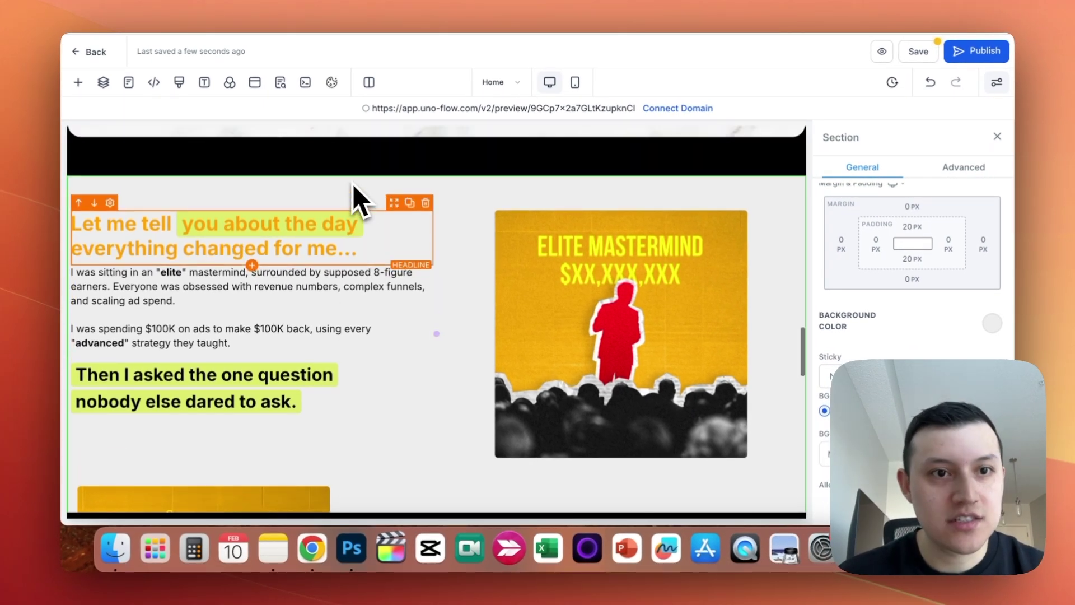
- Swap the CSS highlight colour #DCEB6D for the headline orange #FFA202 and save
{"action": "left_click", "coordinate": [261, 226]}
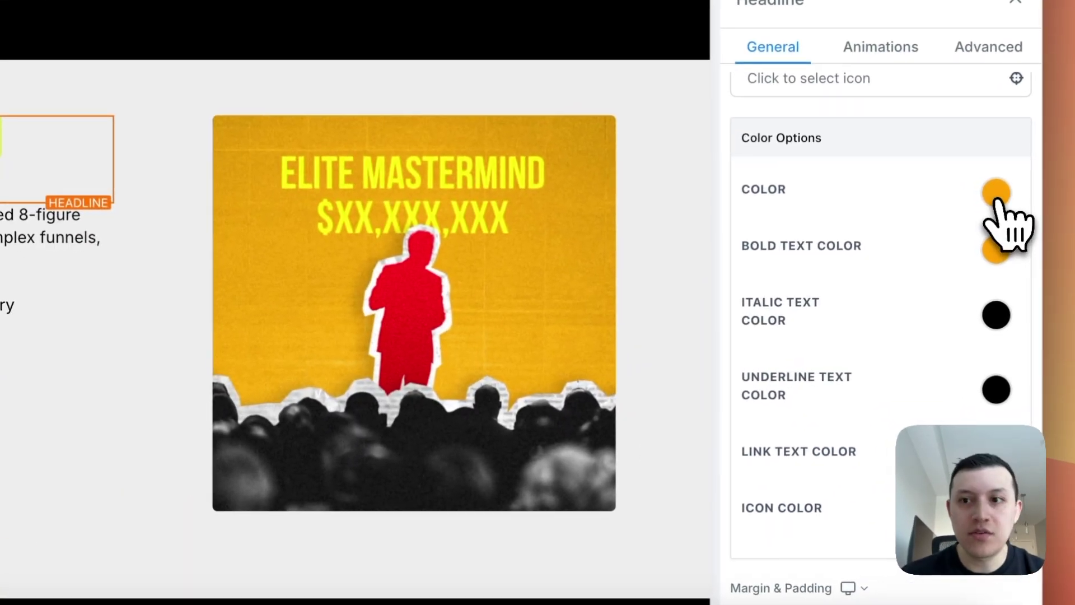
{"action": "left_click", "coordinate": [996, 193]}
{"action": "left_click", "coordinate": [777, 253]}
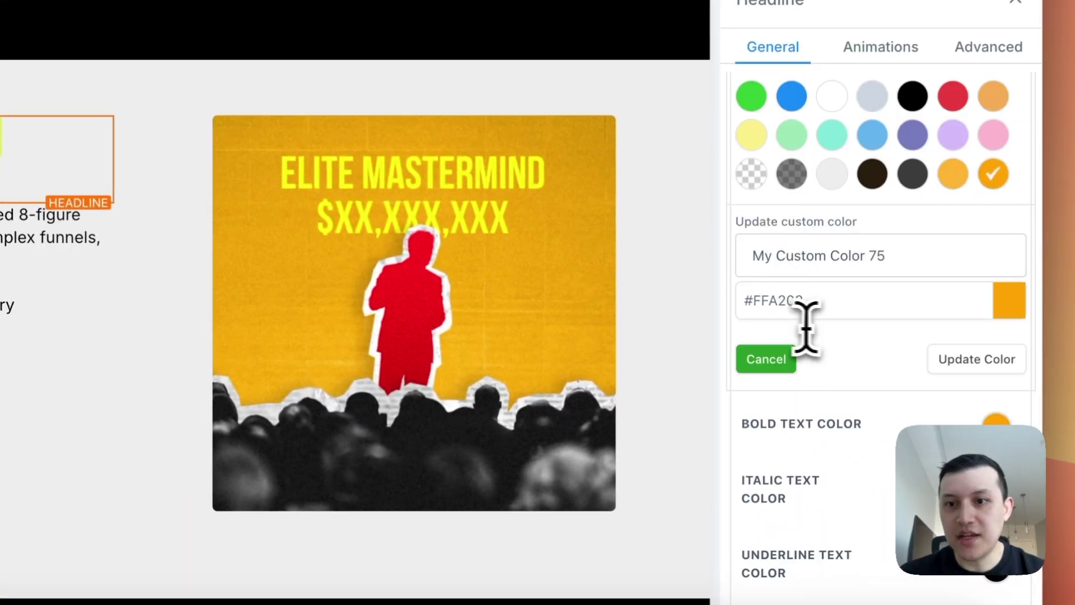
{"action": "triple_click", "coordinate": [828, 307]}
{"action": "key", "text": "super+c"}
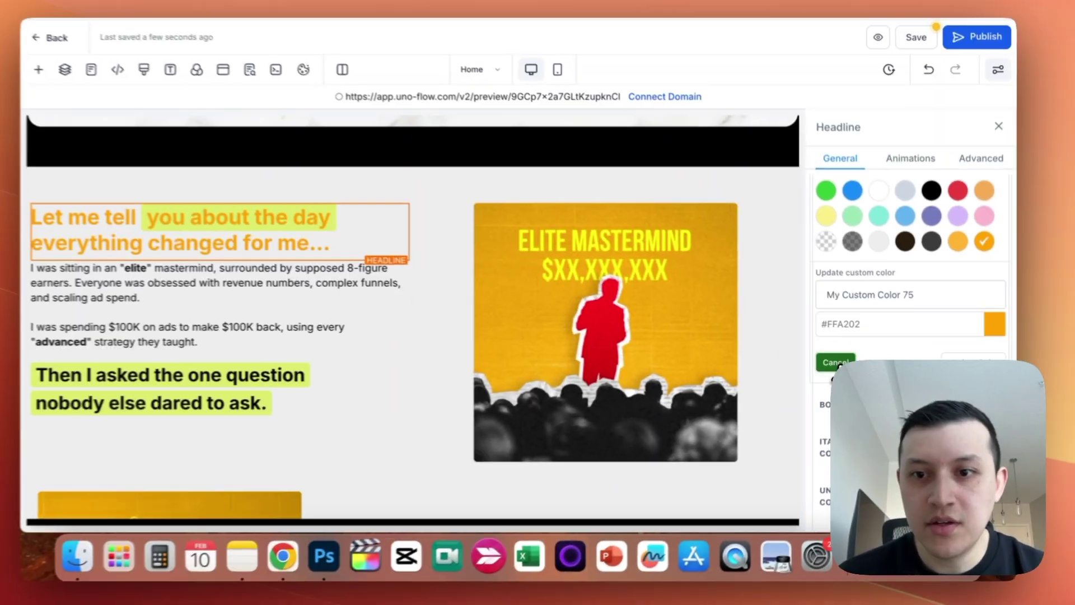
{"action": "left_click", "coordinate": [751, 359]}
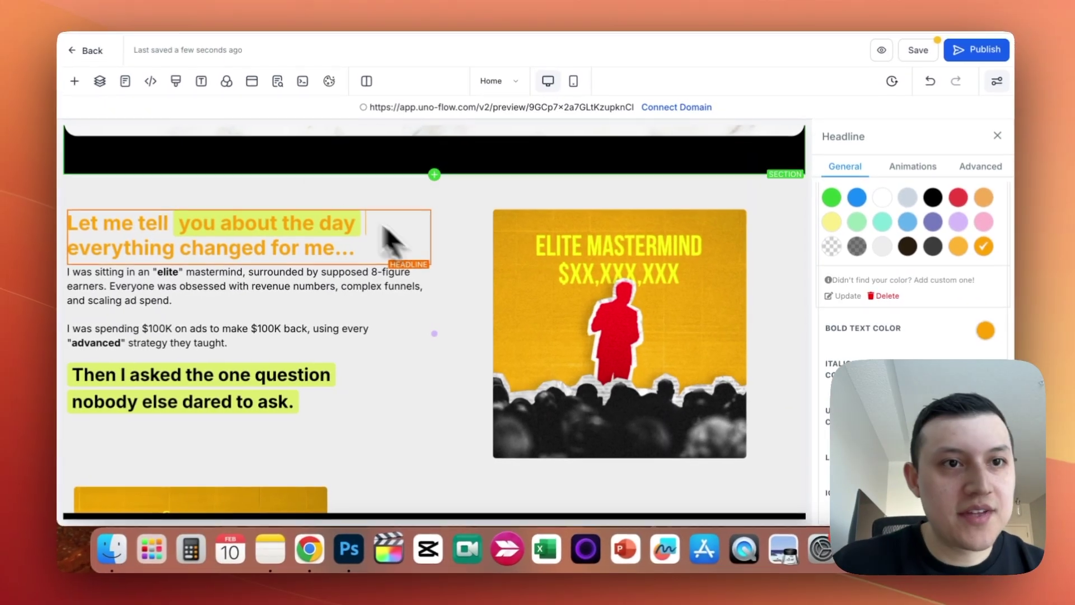
{"action": "left_click", "coordinate": [179, 83]}
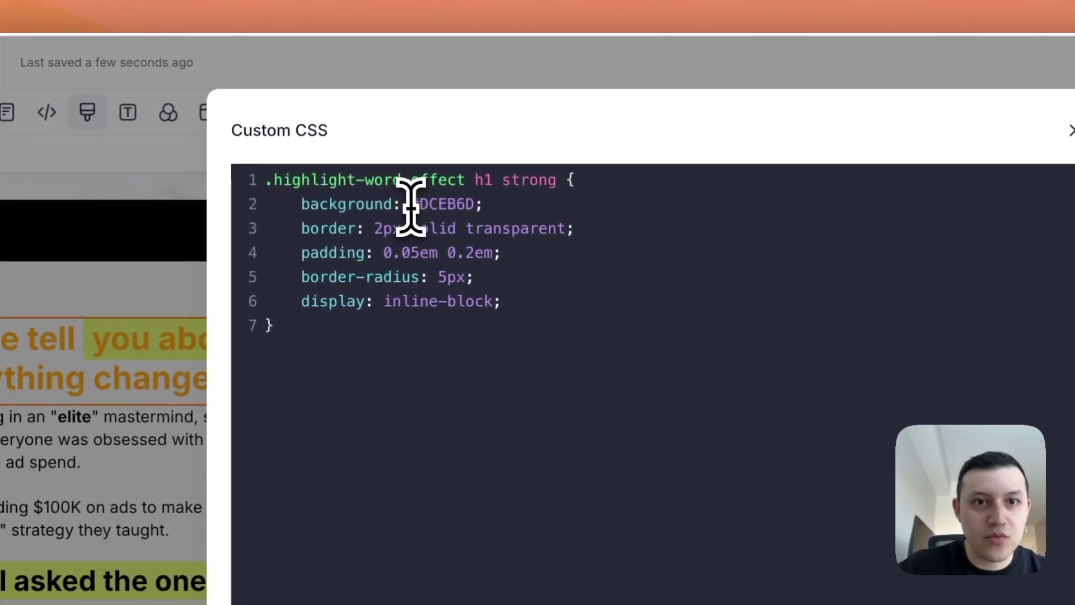
{"action": "key", "text": "super+v"}
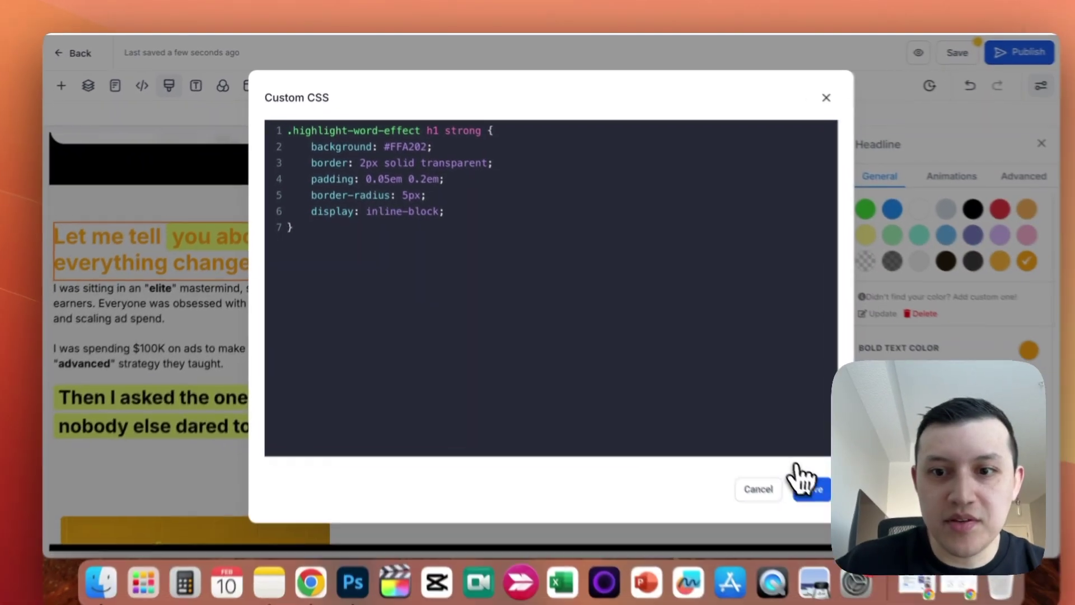
{"action": "left_click", "coordinate": [790, 478]}
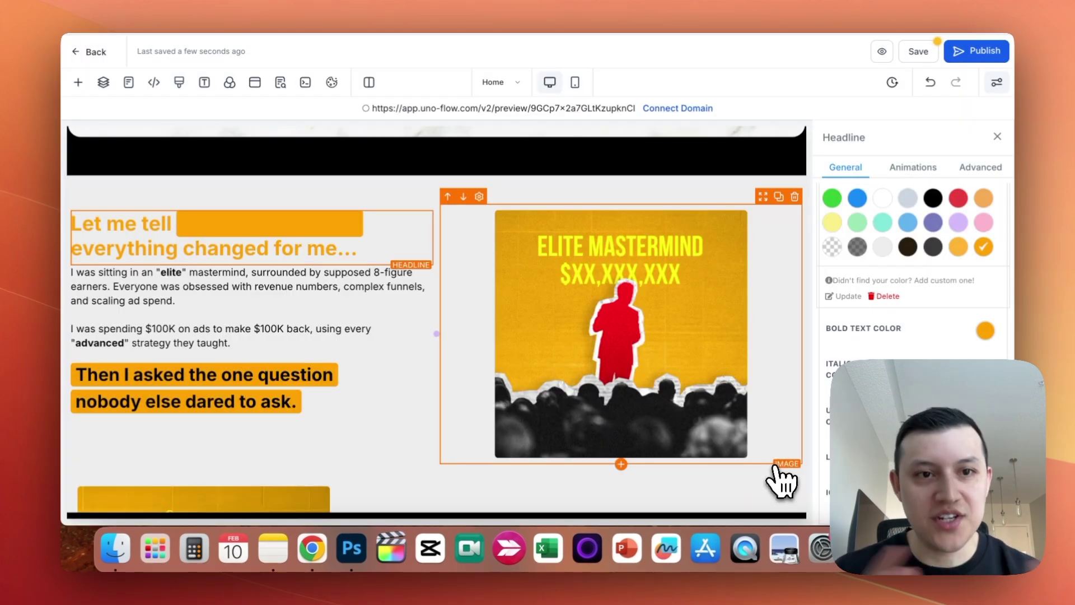
- Unbold 'you about the day' to remove its highlight from the headline
{"action": "left_click_drag", "start_coordinate": [361, 224], "coordinate": [174, 223]}
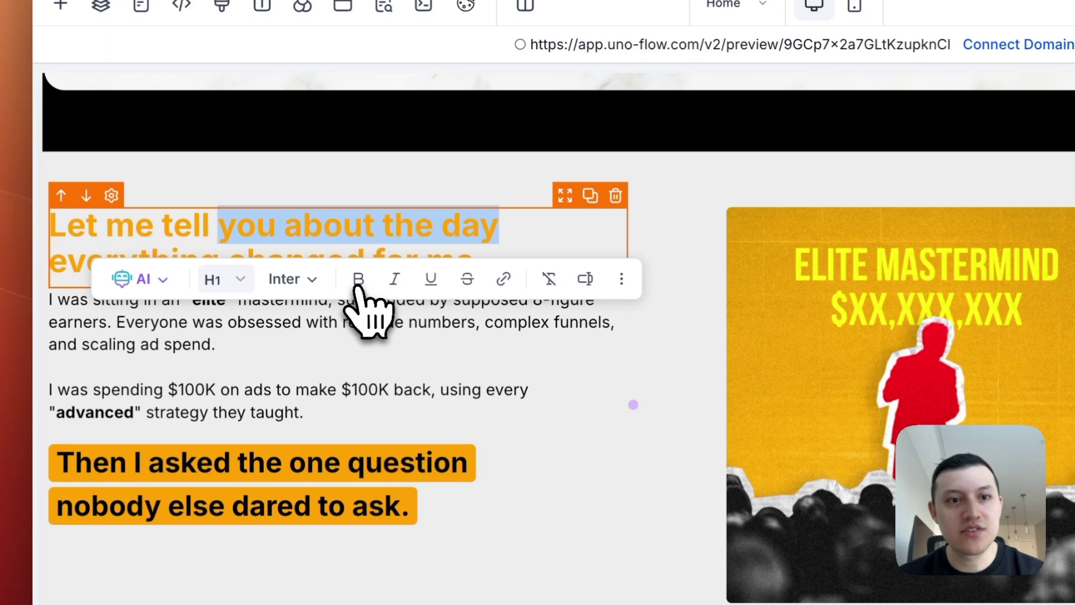
{"action": "left_click", "coordinate": [473, 339]}
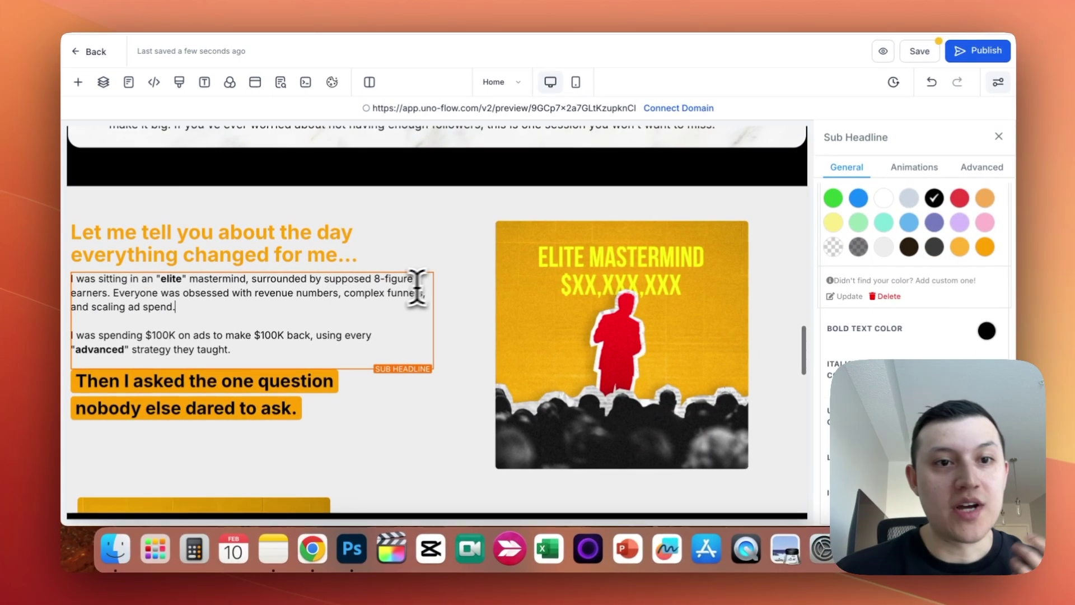
{"action": "scroll", "coordinate": [432, 286], "scroll_direction": "down", "scroll_amount": 5}
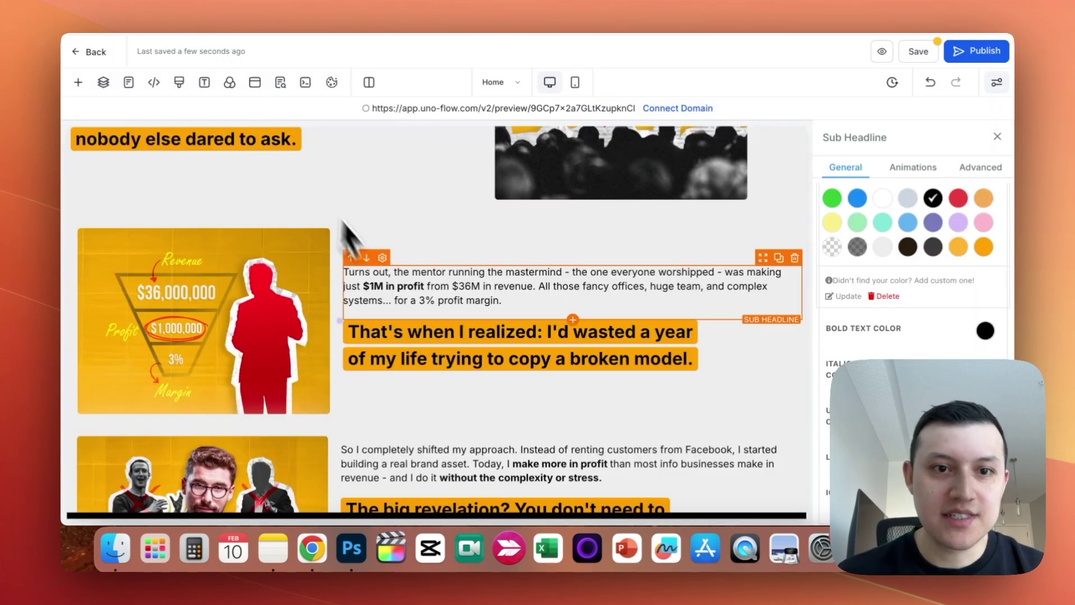
- Copy the imagestyle1 hover-zoom CSS from tutorial 1.1 and return to the UnoFlow editor
{"action": "scroll", "coordinate": [384, 303], "scroll_direction": "down", "scroll_amount": 2}
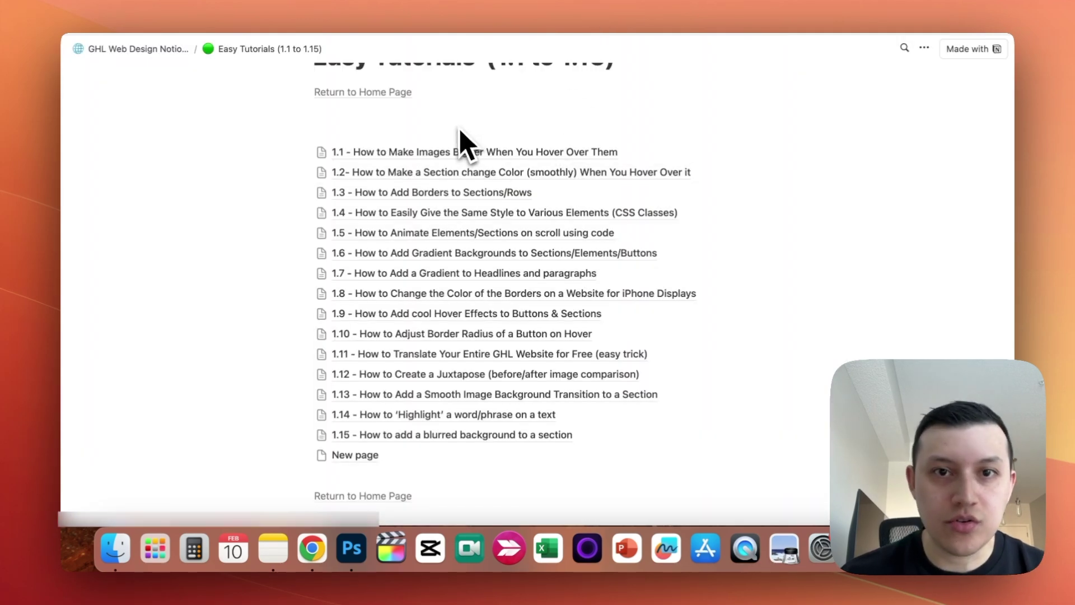
{"action": "left_click", "coordinate": [451, 151]}
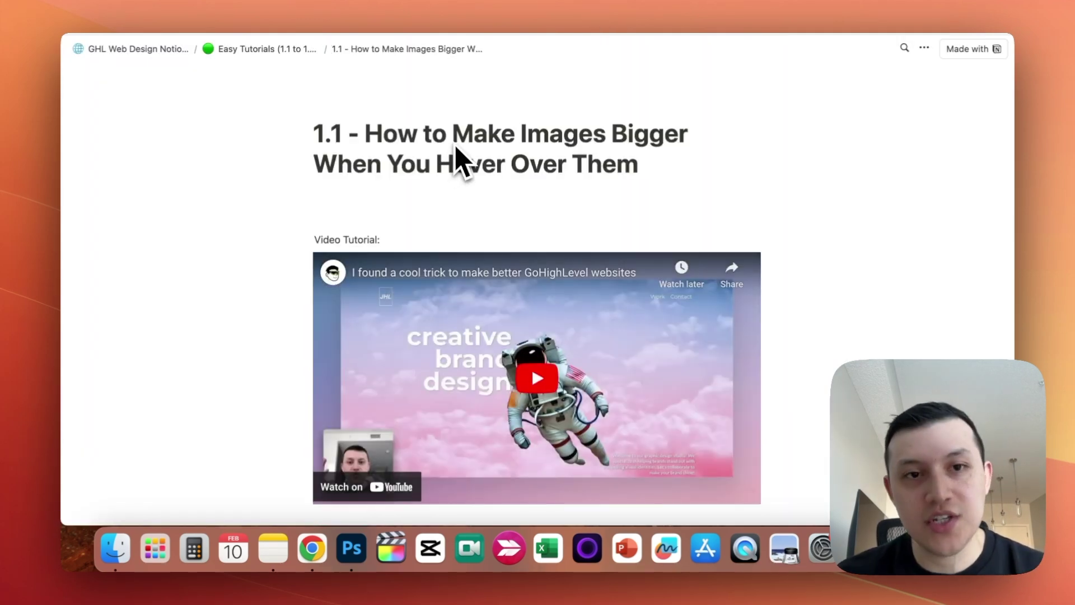
{"action": "scroll", "coordinate": [457, 159], "scroll_direction": "down", "scroll_amount": 20}
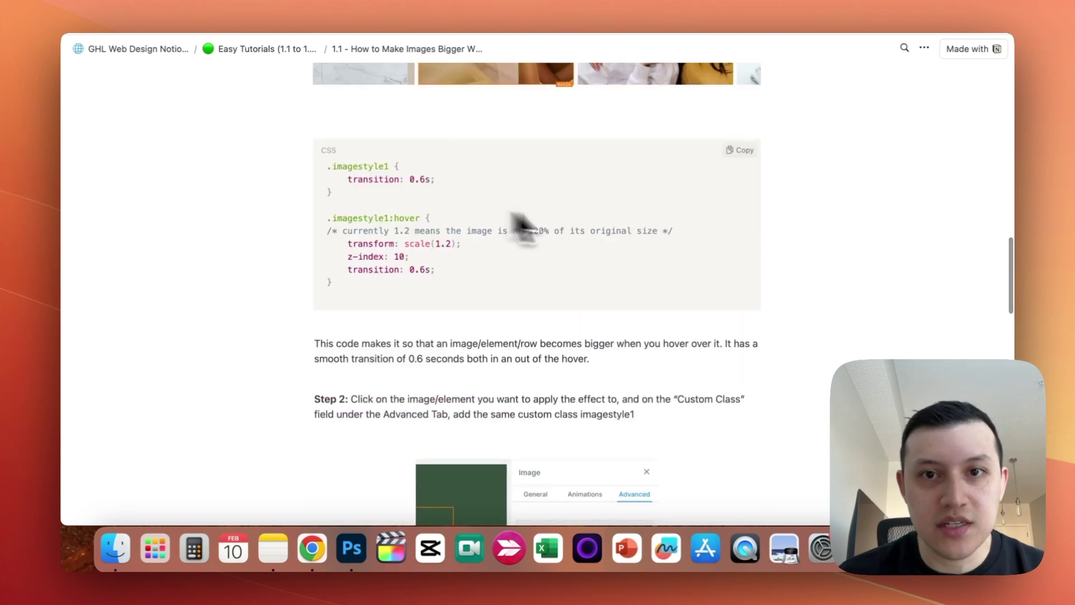
{"action": "left_click", "coordinate": [738, 152]}
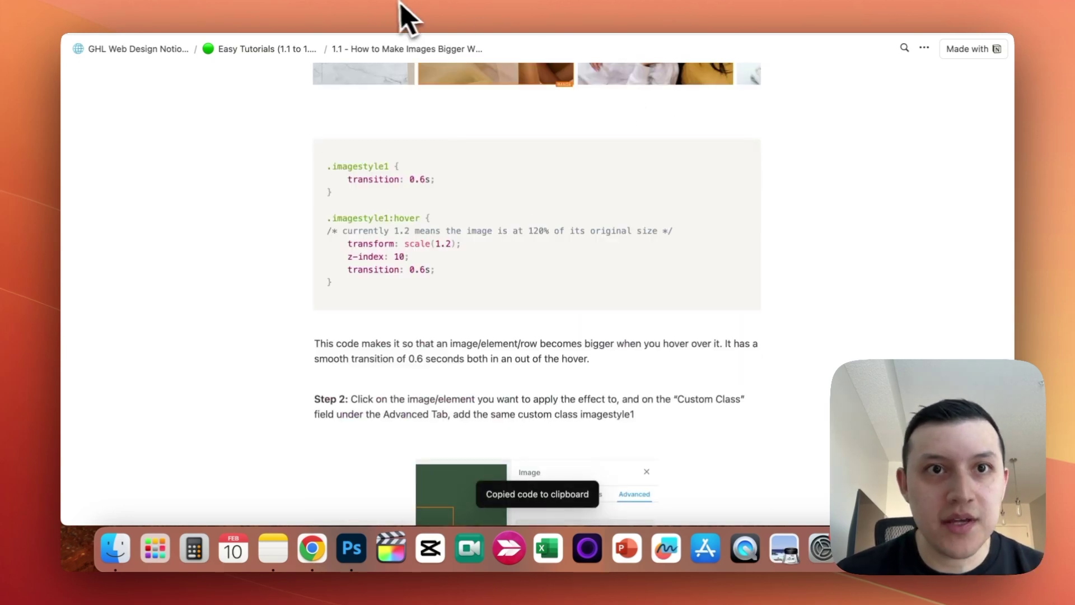
{"action": "key", "text": "ctrl+Tab"}
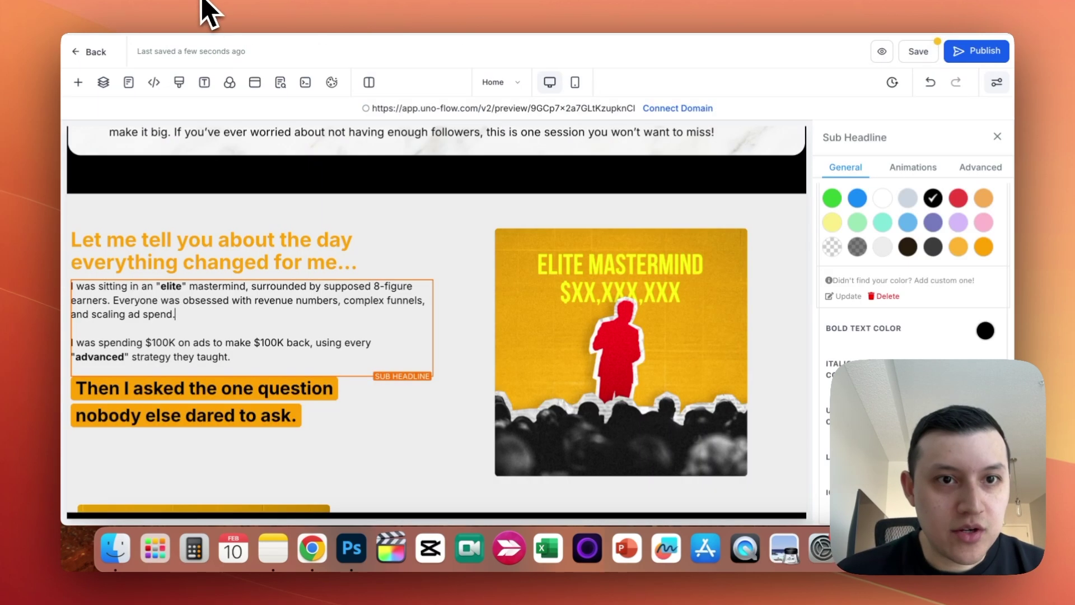
- Paste the imagestyle1 hover-zoom CSS into the page's custom CSS and copy the class name
{"action": "left_click", "coordinate": [181, 89]}
{"action": "key", "text": "super+v"}
{"action": "key", "text": "Return"}
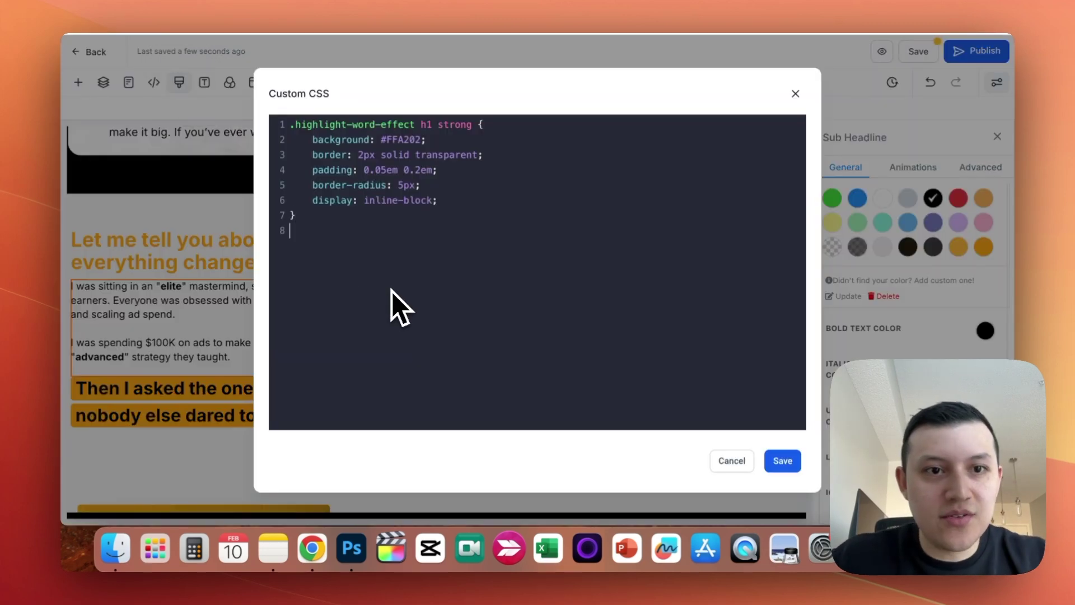
{"action": "key", "text": "super+v"}
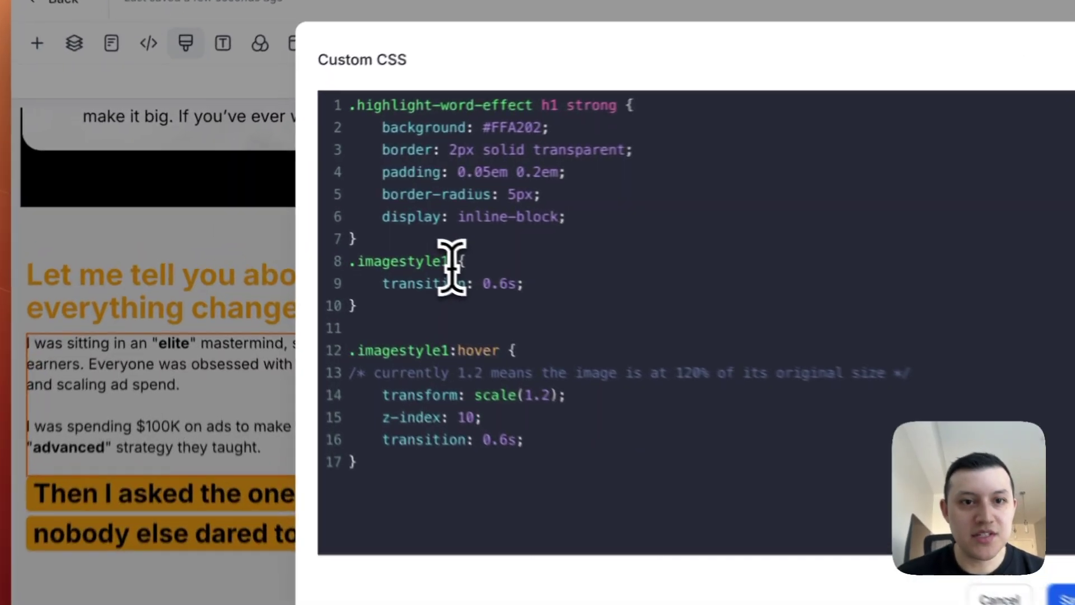
{"action": "left_click_drag", "start_coordinate": [350, 232], "coordinate": [306, 232]}
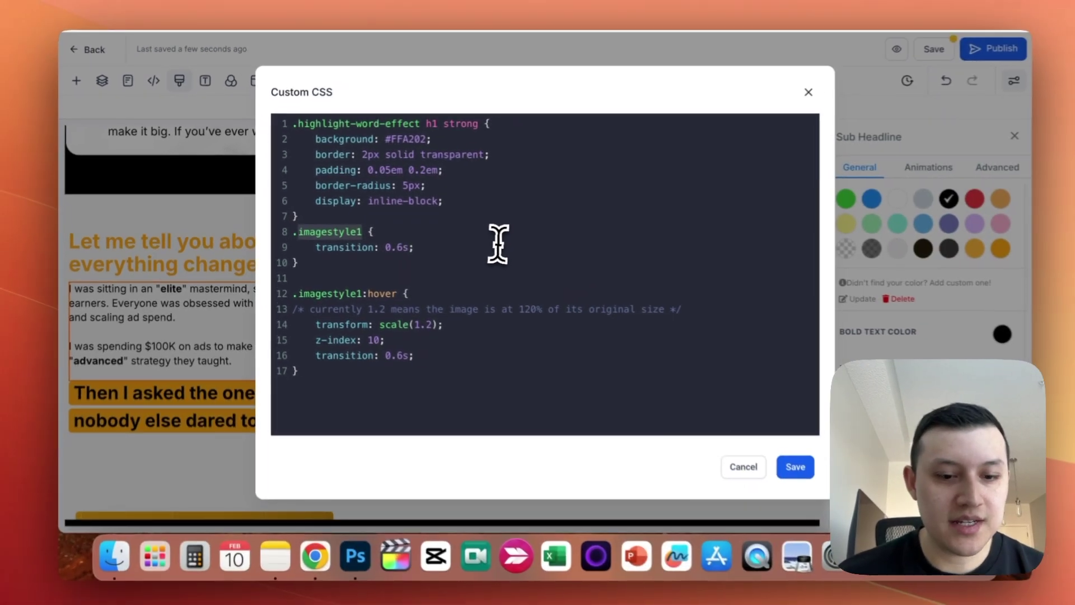
{"action": "key", "text": "Escape"}
- Give the Elite Mastermind image the custom class imagestyle1 and save the page
{"action": "left_click", "coordinate": [520, 270]}
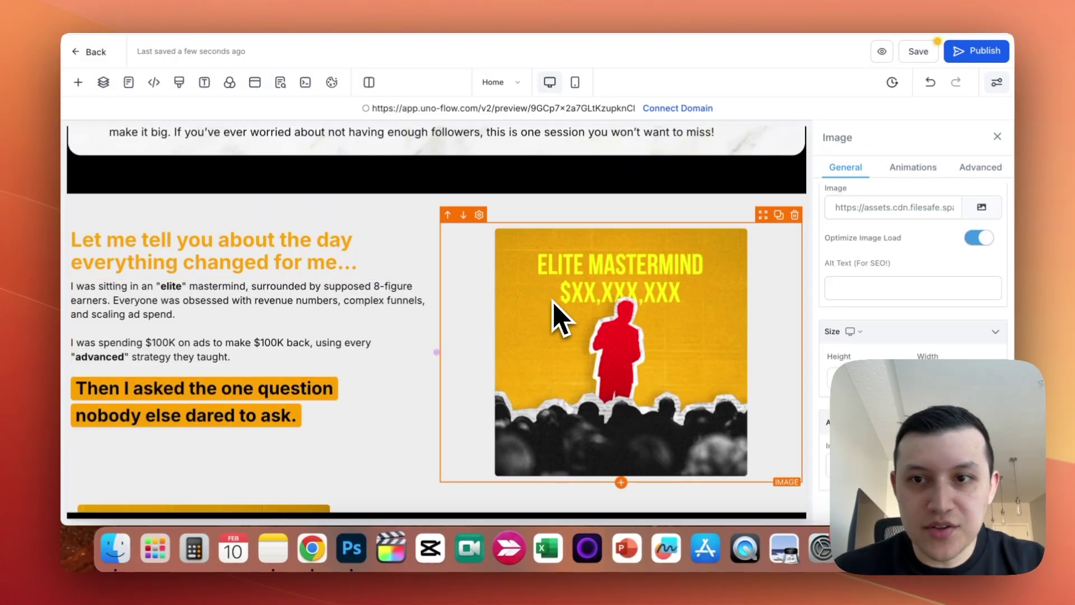
{"action": "left_click", "coordinate": [981, 168]}
{"action": "left_click", "coordinate": [870, 434]}
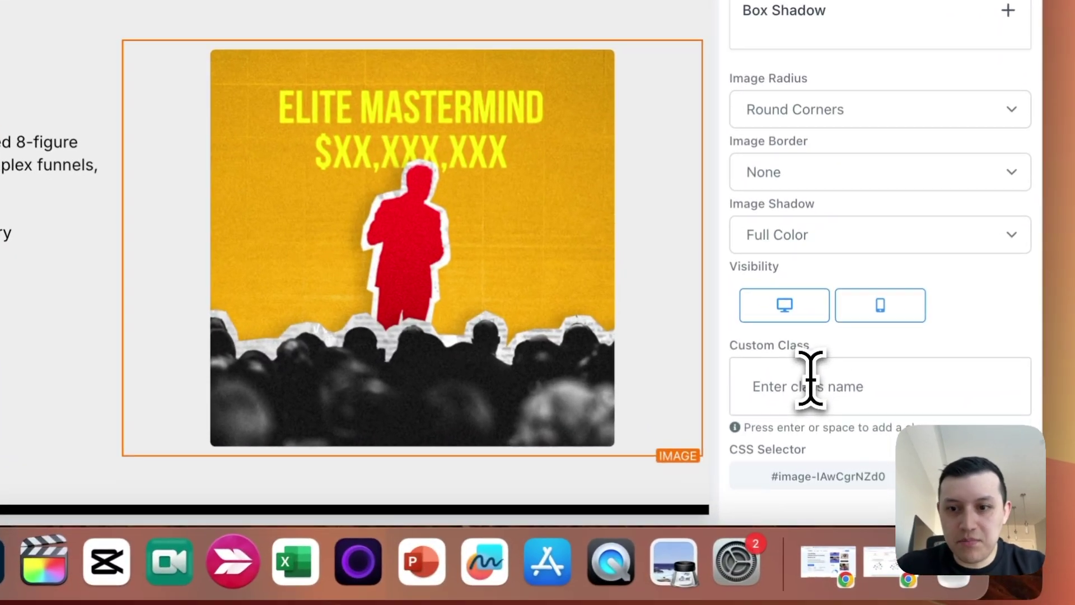
{"action": "key", "text": "super+v"}
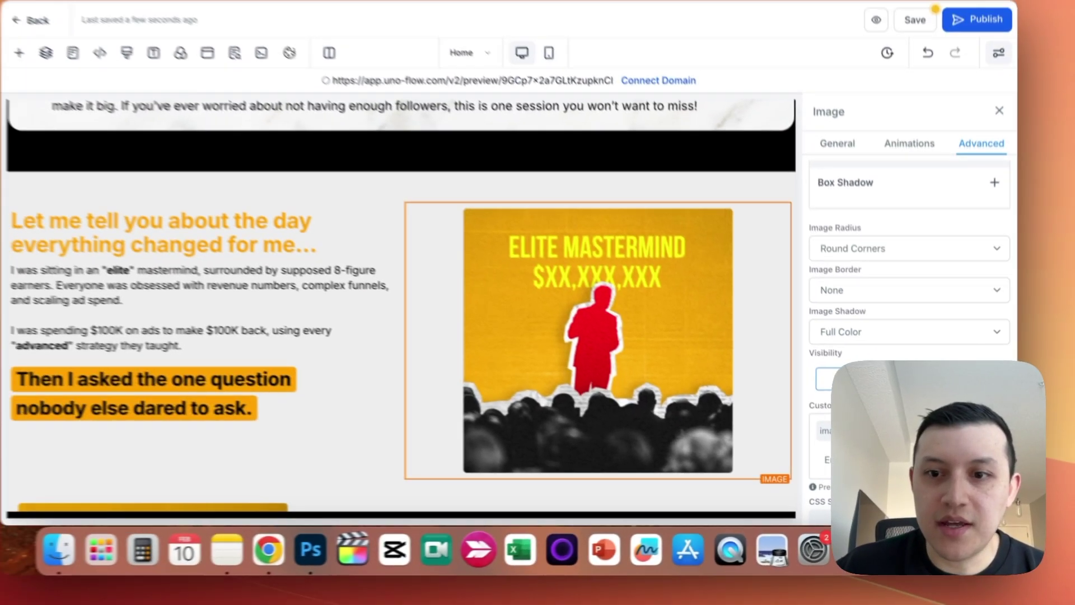
{"action": "left_click", "coordinate": [910, 50]}
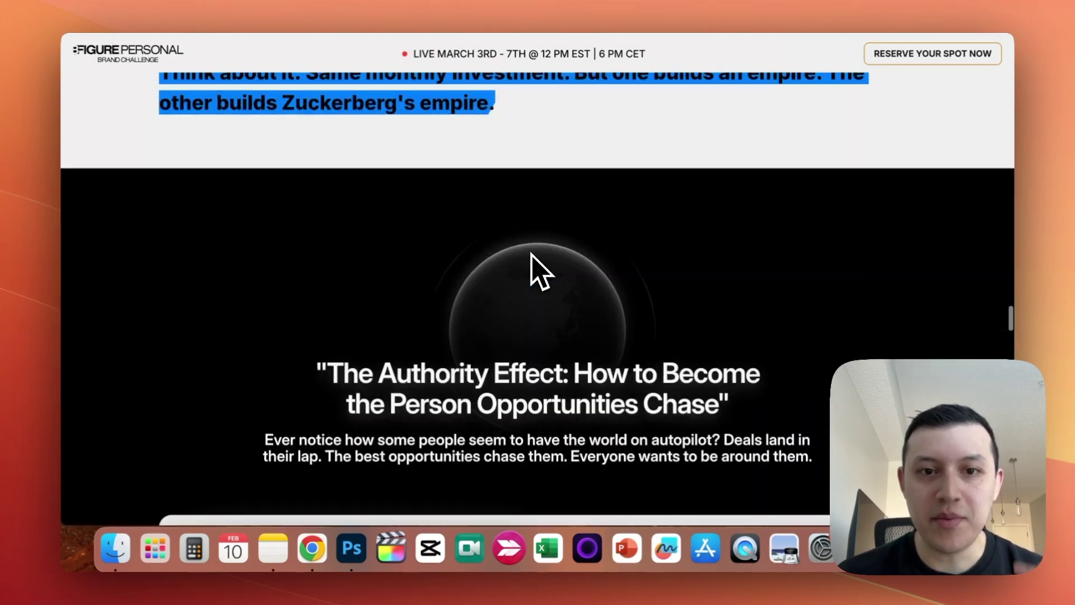
- Scroll through the original page's pricing section to review its headings and cards
{"action": "scroll", "coordinate": [537, 272], "scroll_direction": "down", "scroll_amount": 20}
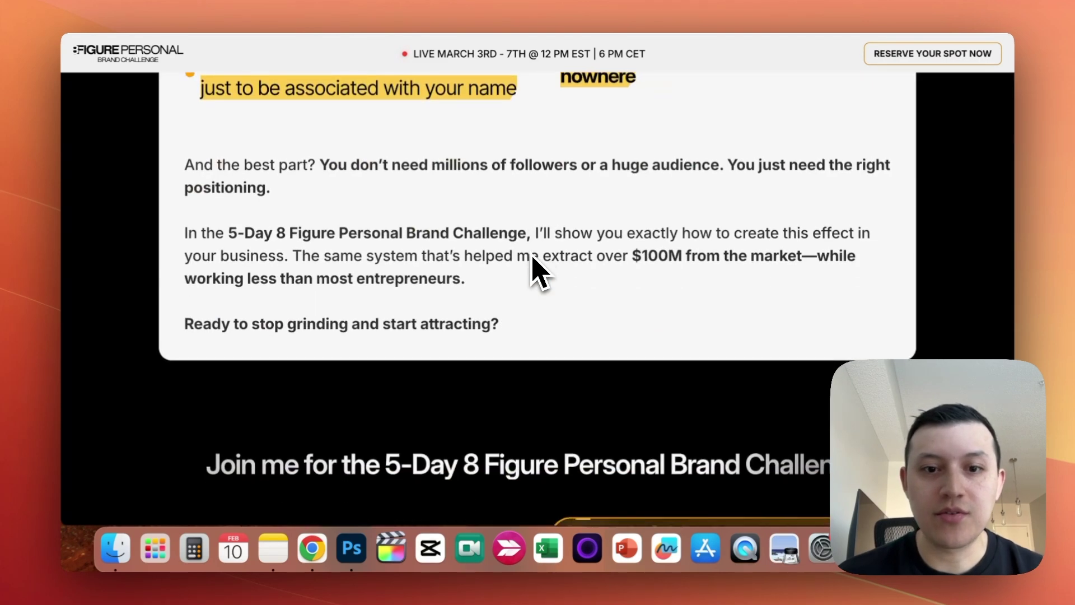
{"action": "scroll", "coordinate": [538, 272], "scroll_direction": "up", "scroll_amount": 6}
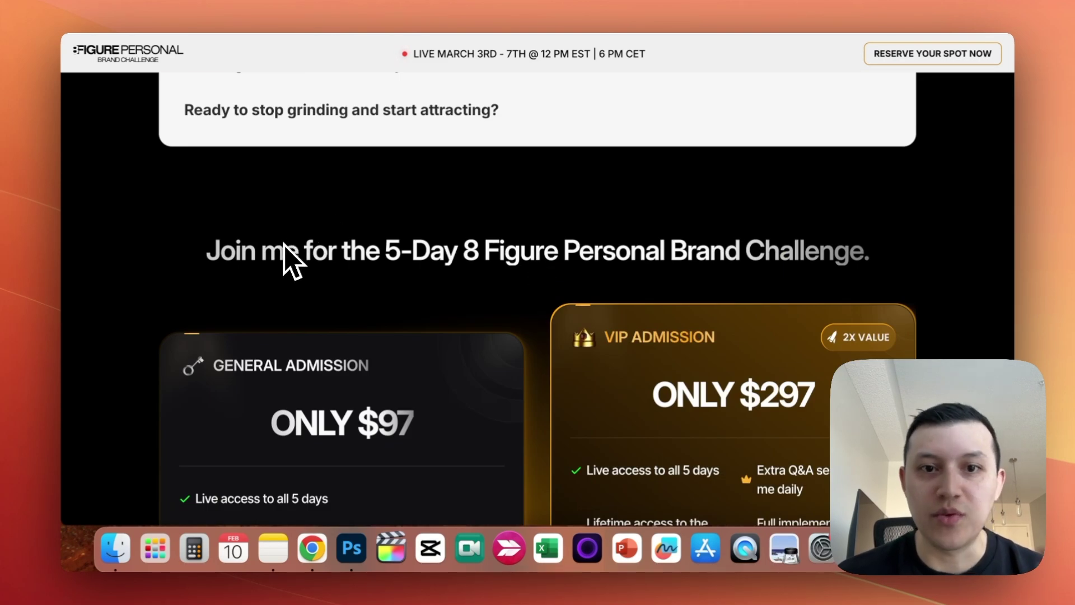
{"action": "scroll", "coordinate": [291, 261], "scroll_direction": "down", "scroll_amount": 1}
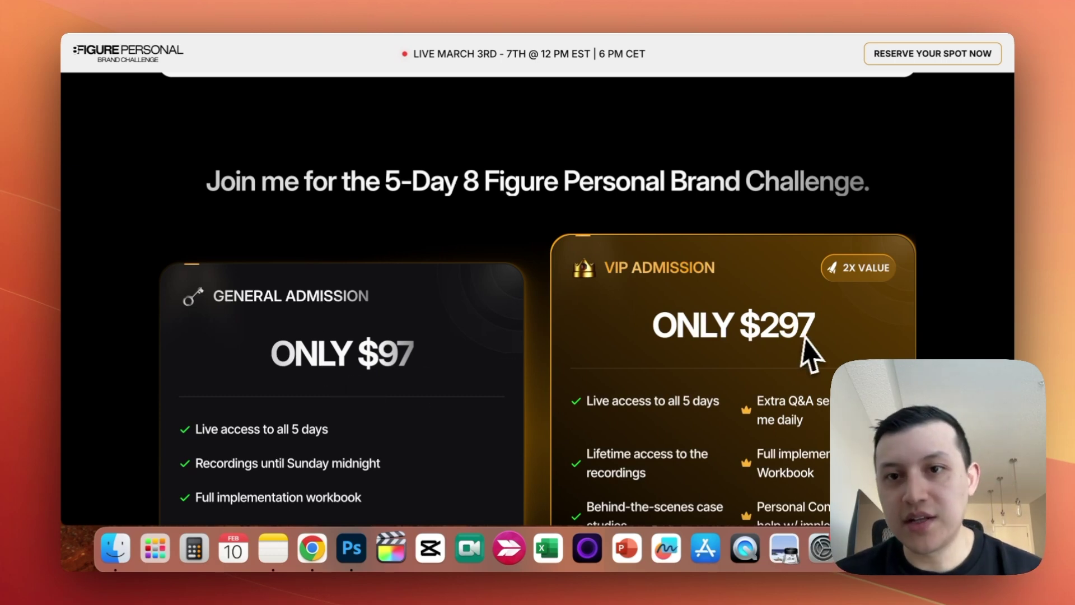
{"action": "scroll", "coordinate": [534, 204], "scroll_direction": "down", "scroll_amount": 2}
{"action": "scroll", "coordinate": [534, 208], "scroll_direction": "up", "scroll_amount": 1}
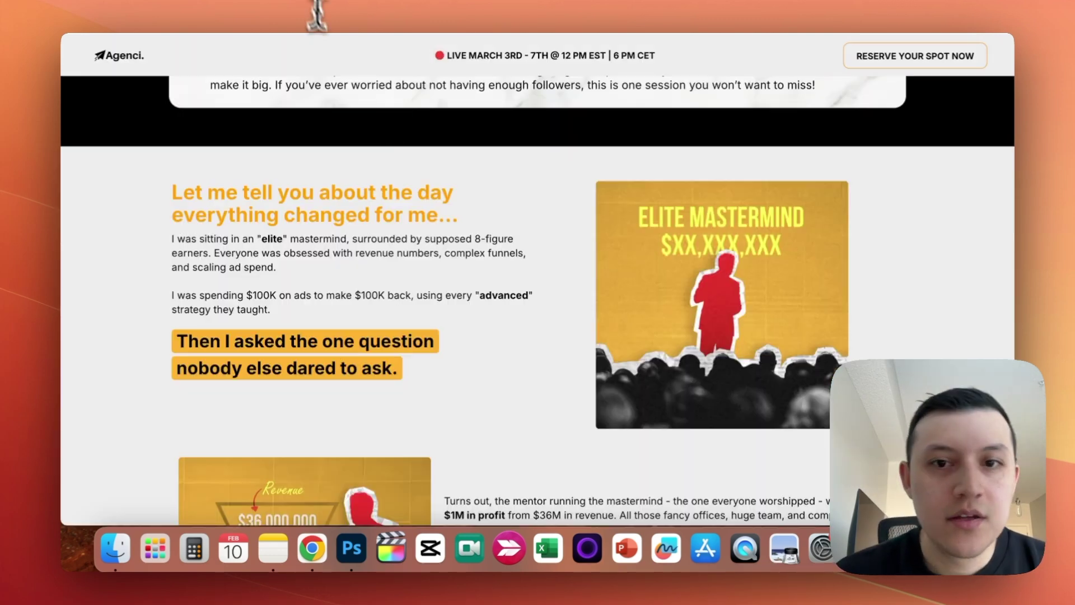
{"action": "scroll", "coordinate": [471, 230], "scroll_direction": "down", "scroll_amount": 10}
{"action": "scroll", "coordinate": [476, 258], "scroll_direction": "down", "scroll_amount": 4}
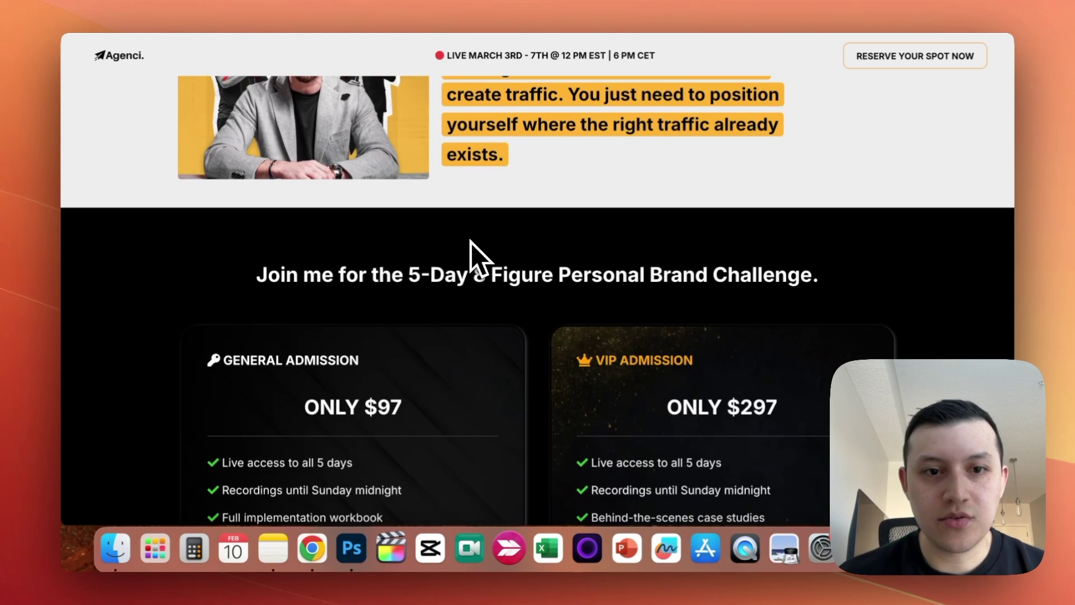
{"action": "left_click_drag", "start_coordinate": [409, 191], "coordinate": [598, 191]}
{"action": "left_click", "coordinate": [912, 187]}
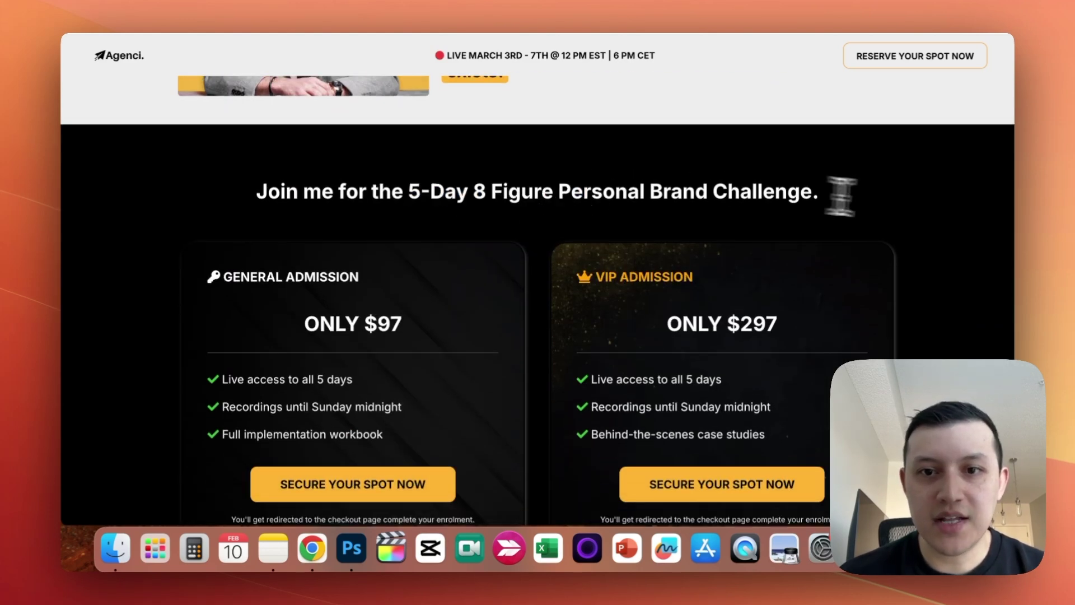
{"action": "scroll", "coordinate": [919, 201], "scroll_direction": "down", "scroll_amount": 2}
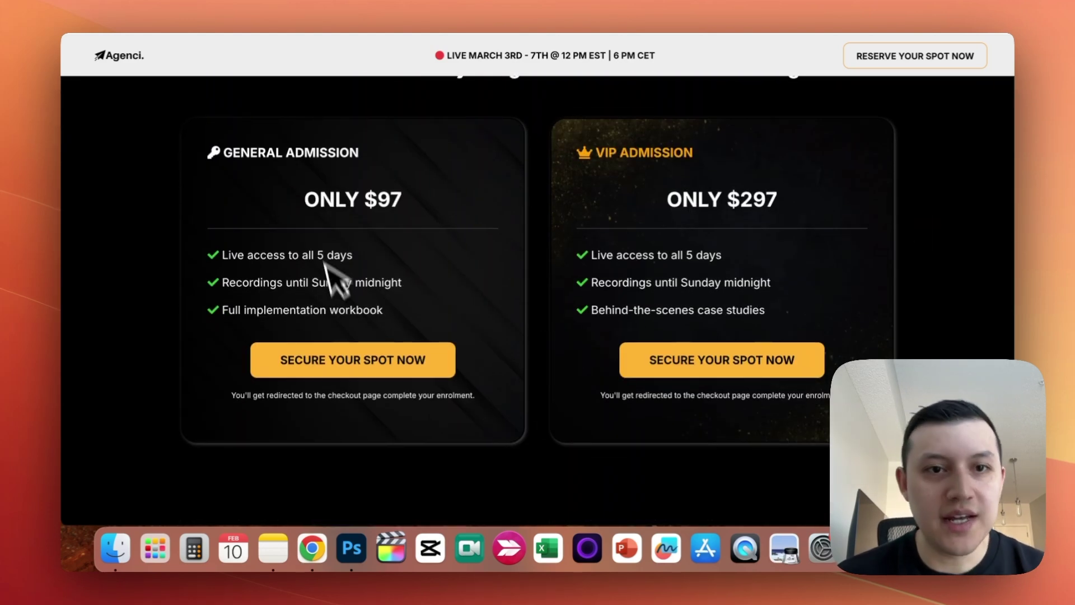
{"action": "scroll", "coordinate": [331, 235], "scroll_direction": "up", "scroll_amount": 1}
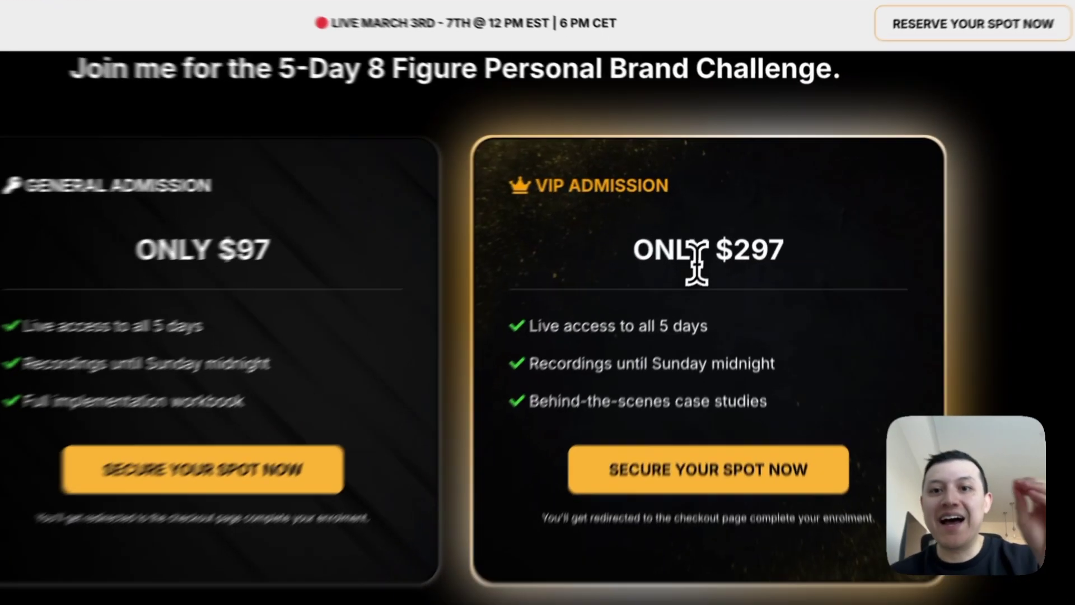
- Compare the recreated page's two pricing cards, highlighting the VIP price $297
{"action": "left_click_drag", "start_coordinate": [697, 263], "coordinate": [817, 269]}
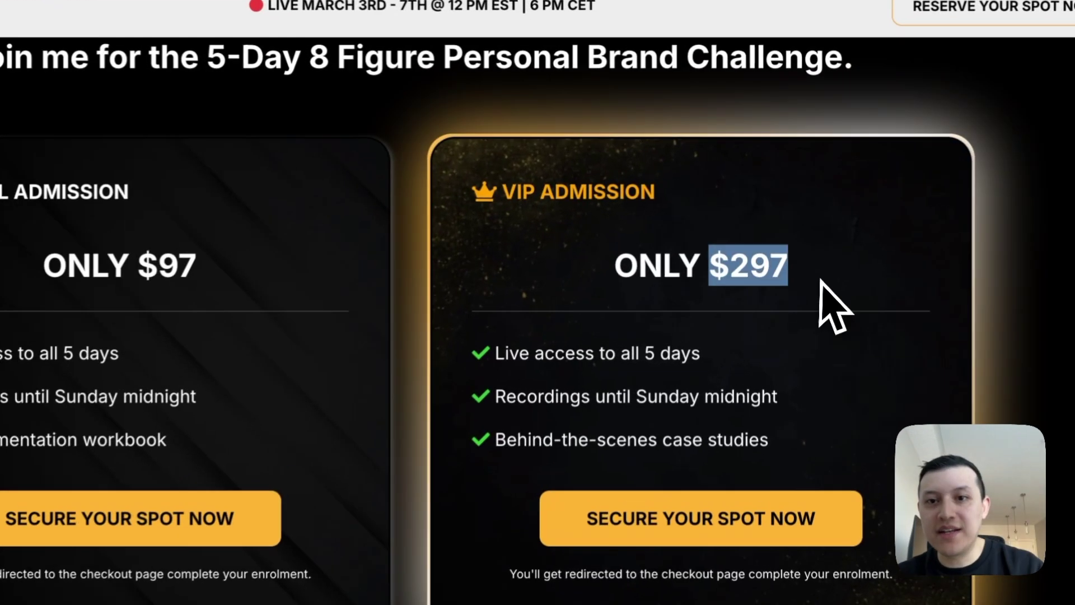
{"action": "left_click", "coordinate": [823, 269]}
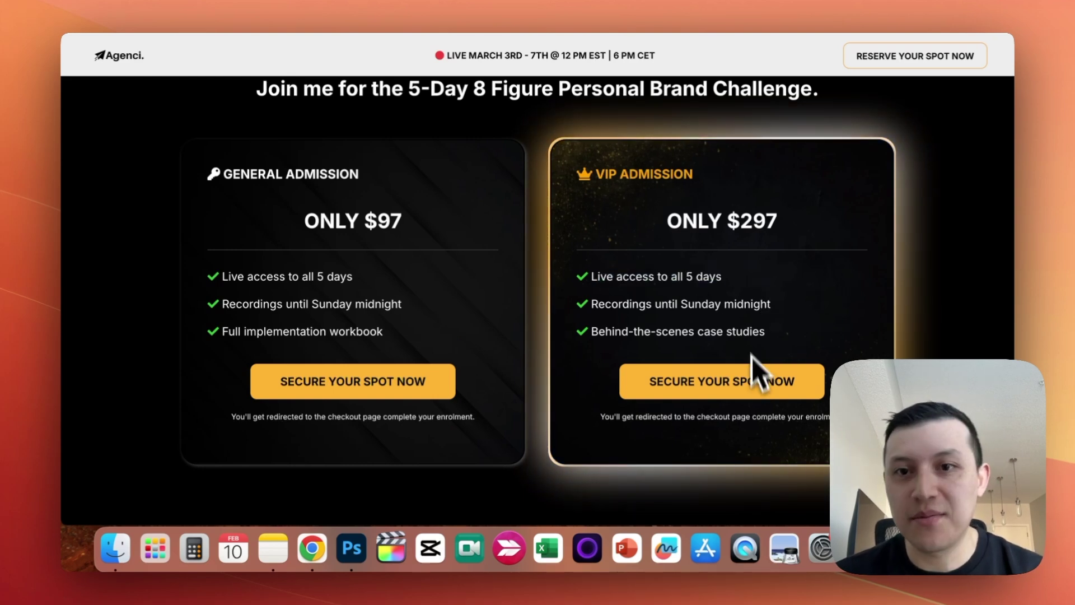
{"action": "left_click", "coordinate": [806, 223]}
{"action": "scroll", "coordinate": [815, 235], "scroll_direction": "up", "scroll_amount": 1}
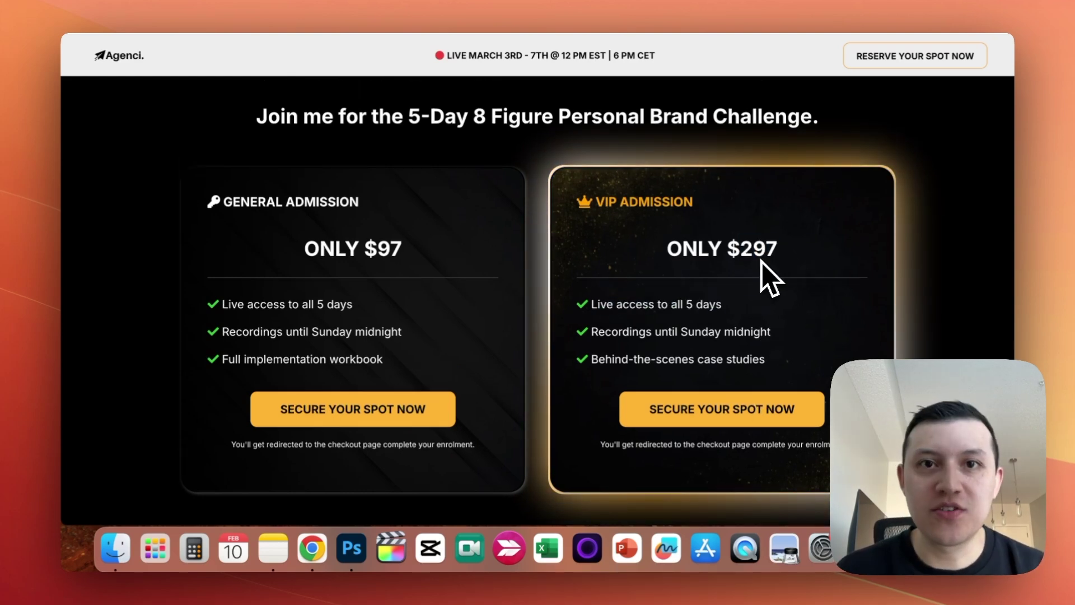
{"action": "key", "text": "super+bracketleft"}
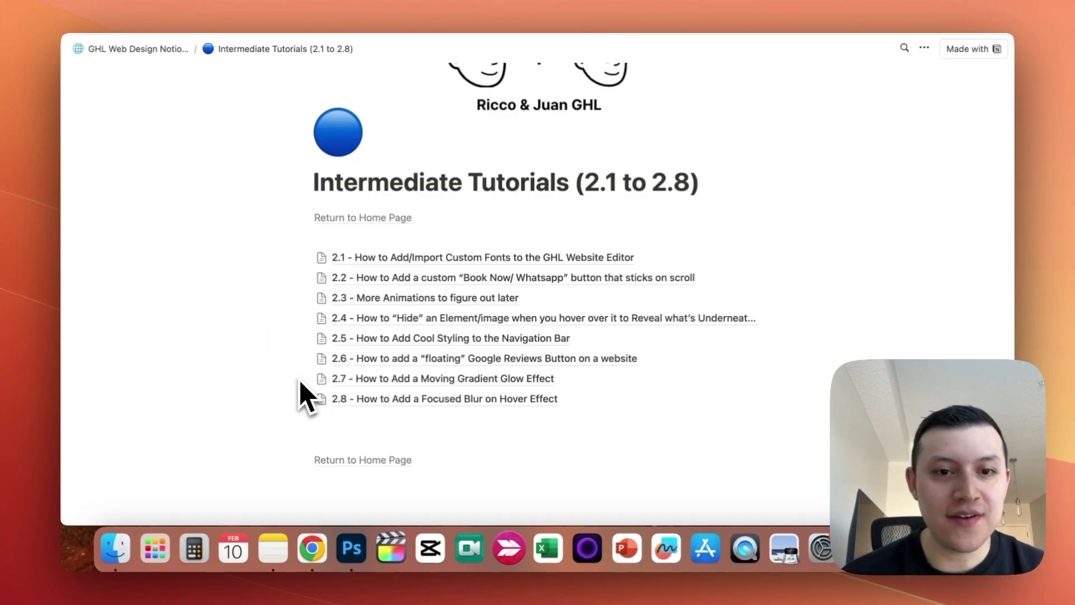
- Open the 2.7 Moving Gradient Glow Effect tutorial and copy the .glow-gradient-child class name
{"action": "left_click", "coordinate": [399, 380]}
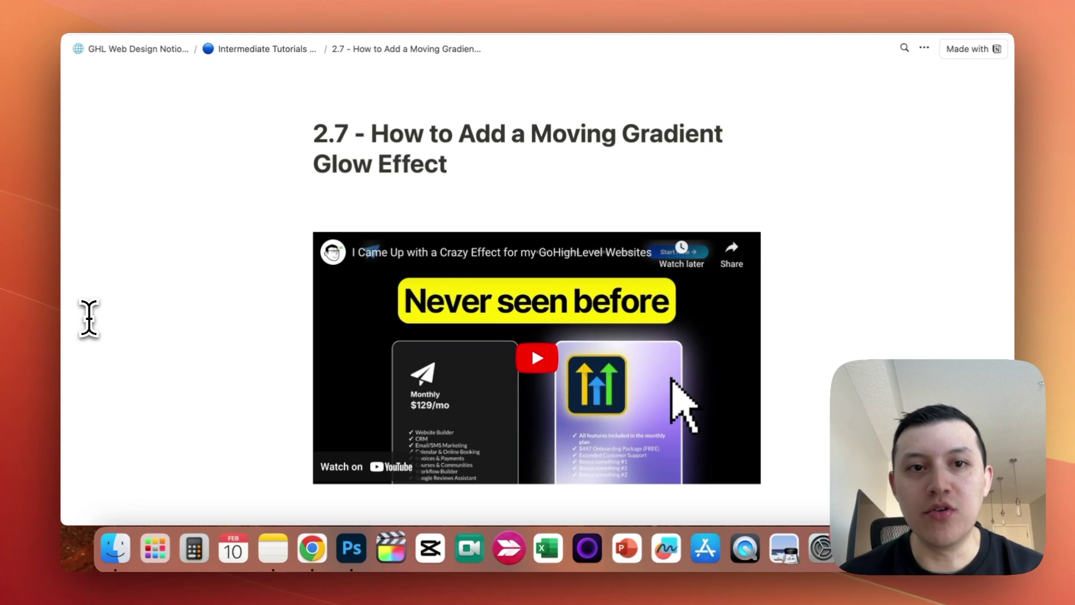
{"action": "scroll", "coordinate": [448, 208], "scroll_direction": "down", "scroll_amount": 7}
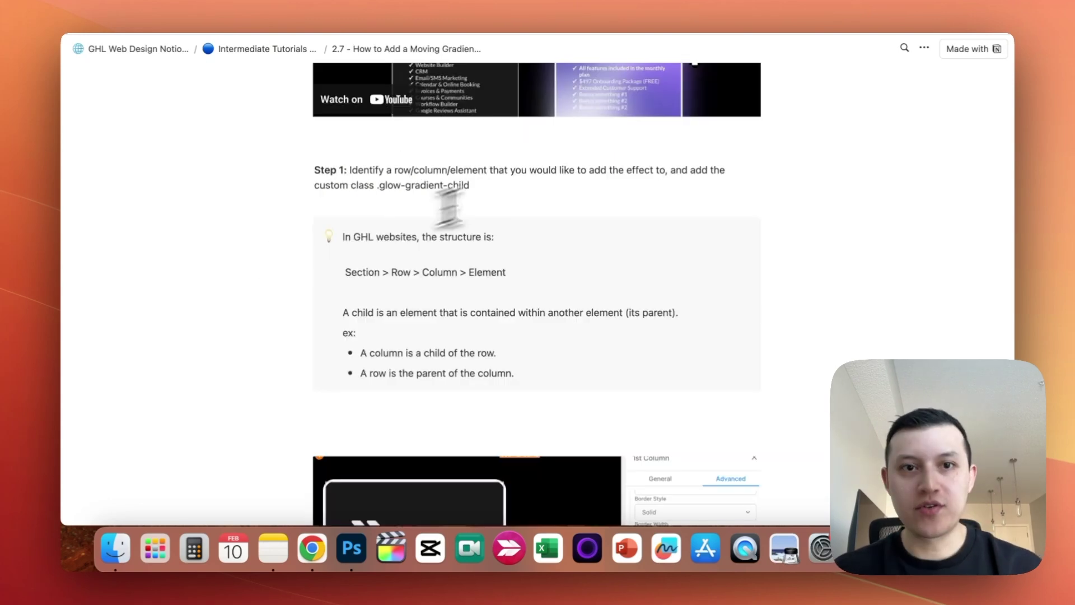
{"action": "left_click_drag", "start_coordinate": [521, 185], "coordinate": [383, 187]}
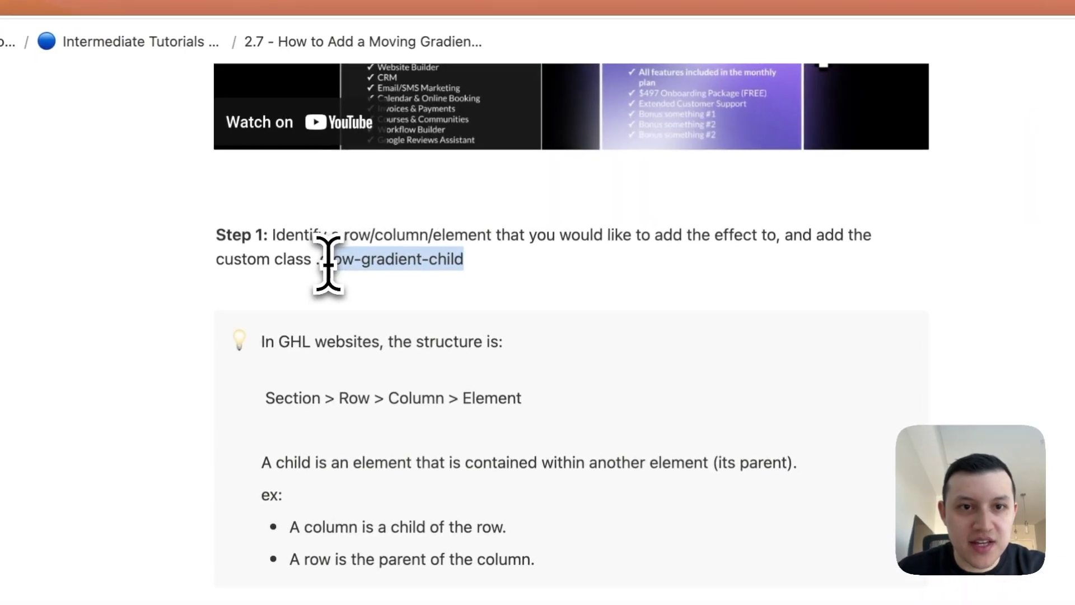
{"action": "left_click_drag", "start_coordinate": [327, 263], "coordinate": [320, 260]}
{"action": "key", "text": "super+c"}
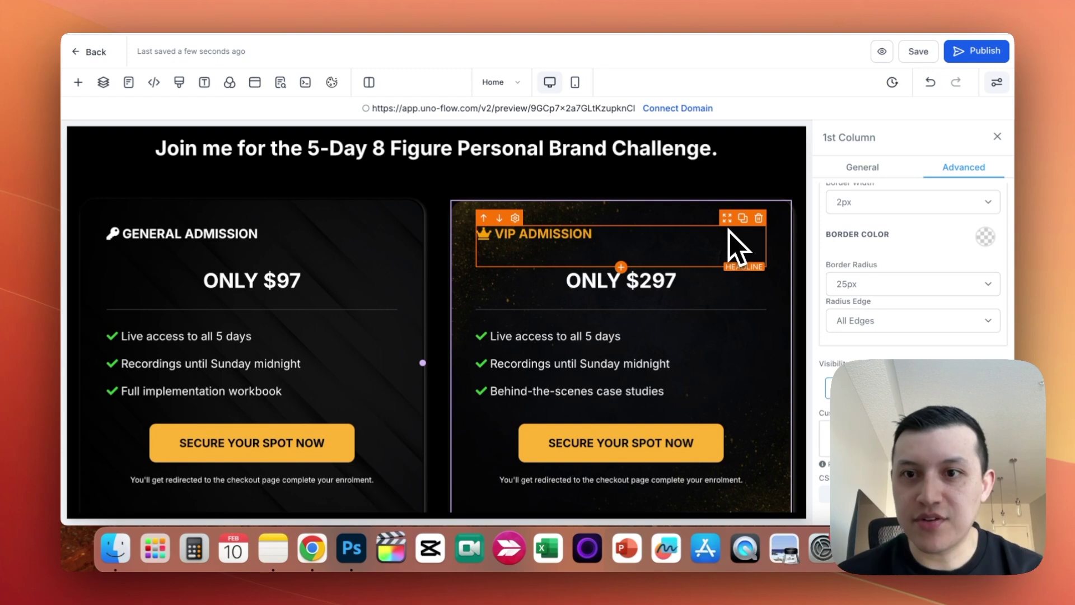
- Add the custom class glow-gradient-child to the VIP pricing column
{"action": "left_click", "coordinate": [885, 169]}
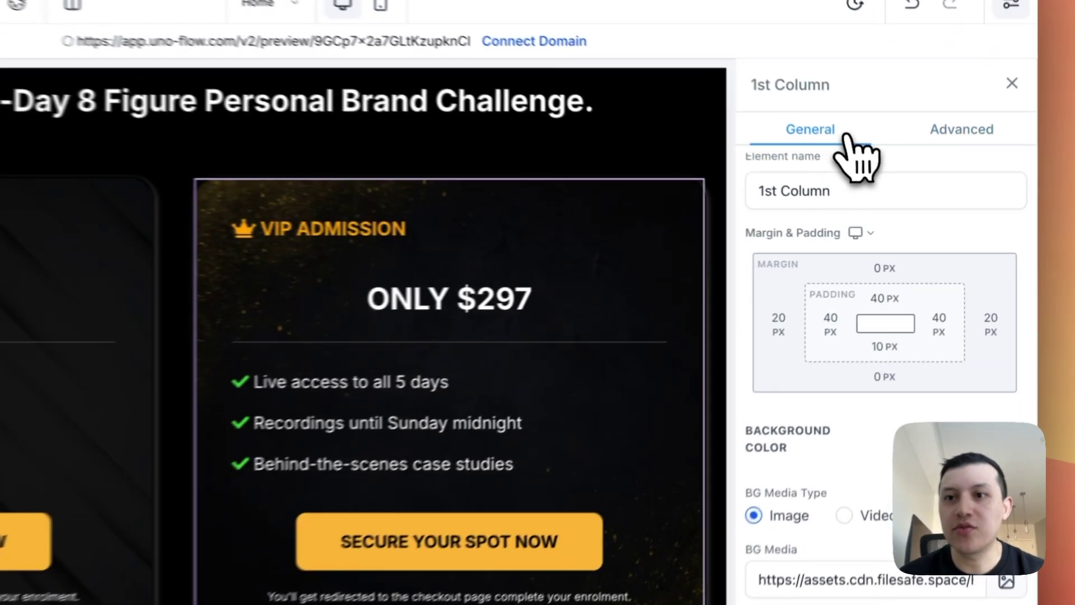
{"action": "left_click", "coordinate": [960, 171]}
{"action": "left_click", "coordinate": [860, 435]}
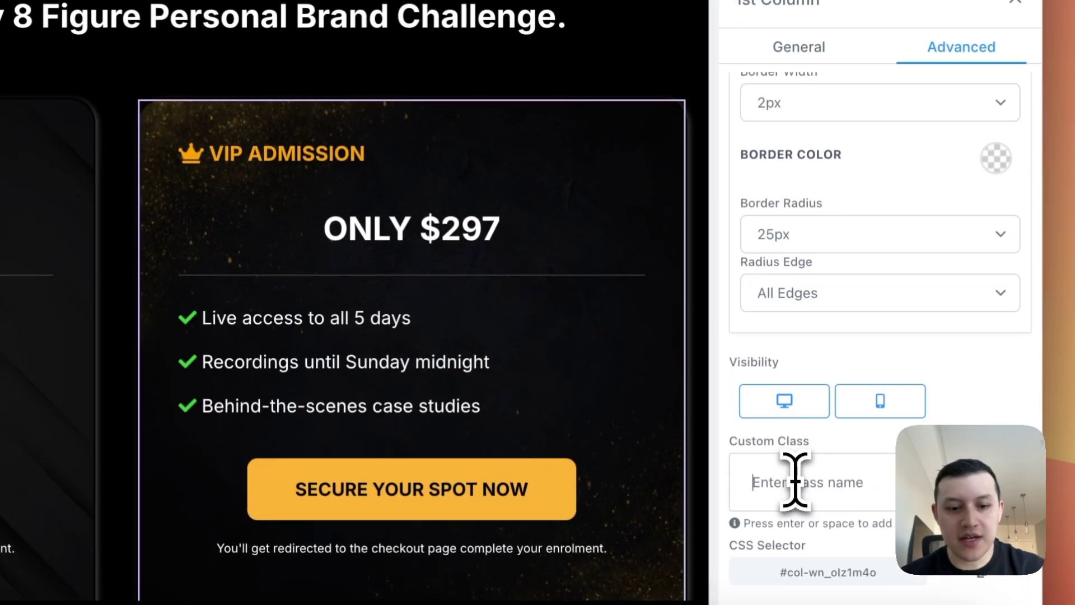
{"action": "key", "text": "super+v"}
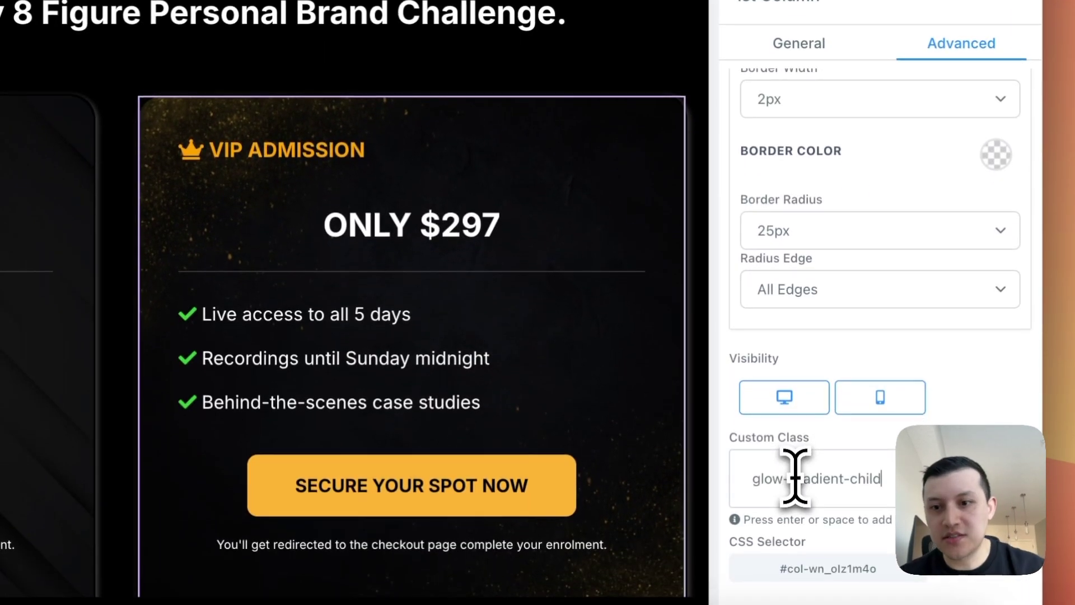
{"action": "key", "text": "Return"}
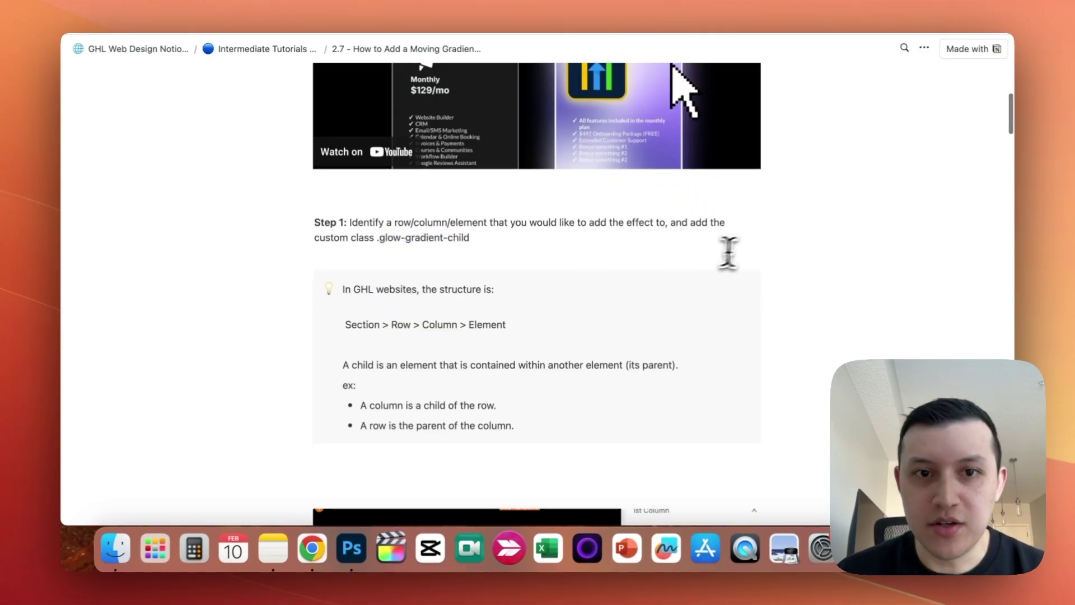
- Copy glow-gradient-parent from the tutorial and add it as the pricing row's custom class
{"action": "scroll", "coordinate": [728, 252], "scroll_direction": "down", "scroll_amount": 10}
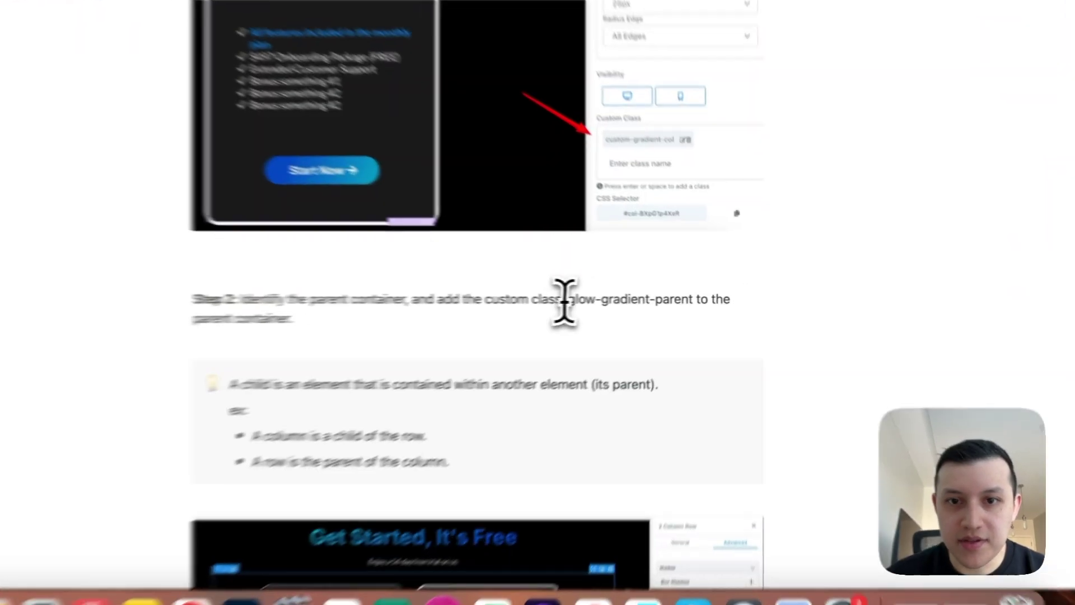
{"action": "left_click_drag", "start_coordinate": [604, 299], "coordinate": [688, 299]}
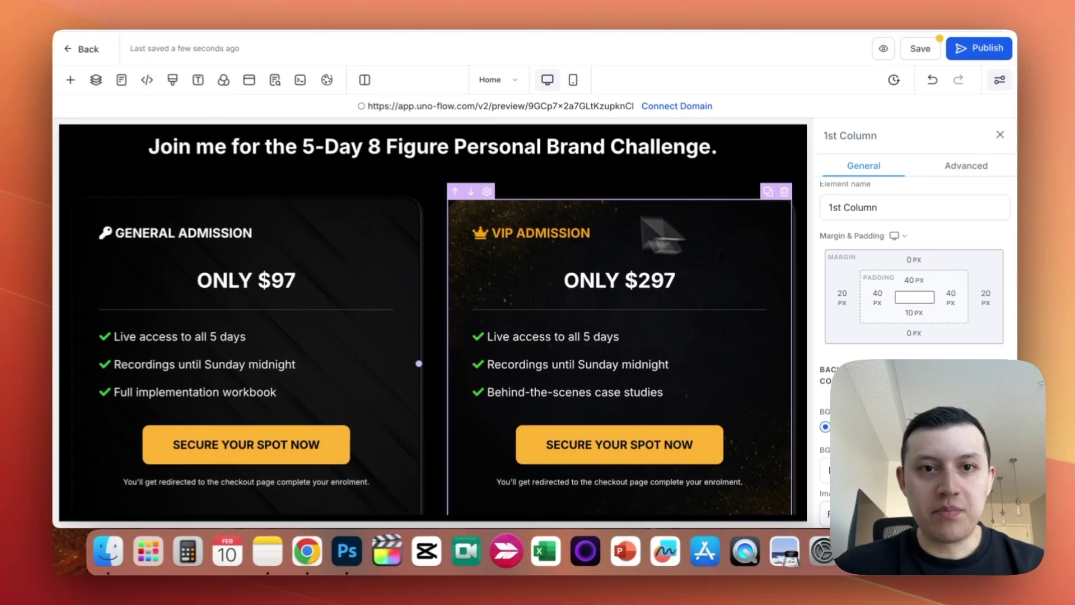
{"action": "left_click", "coordinate": [396, 220]}
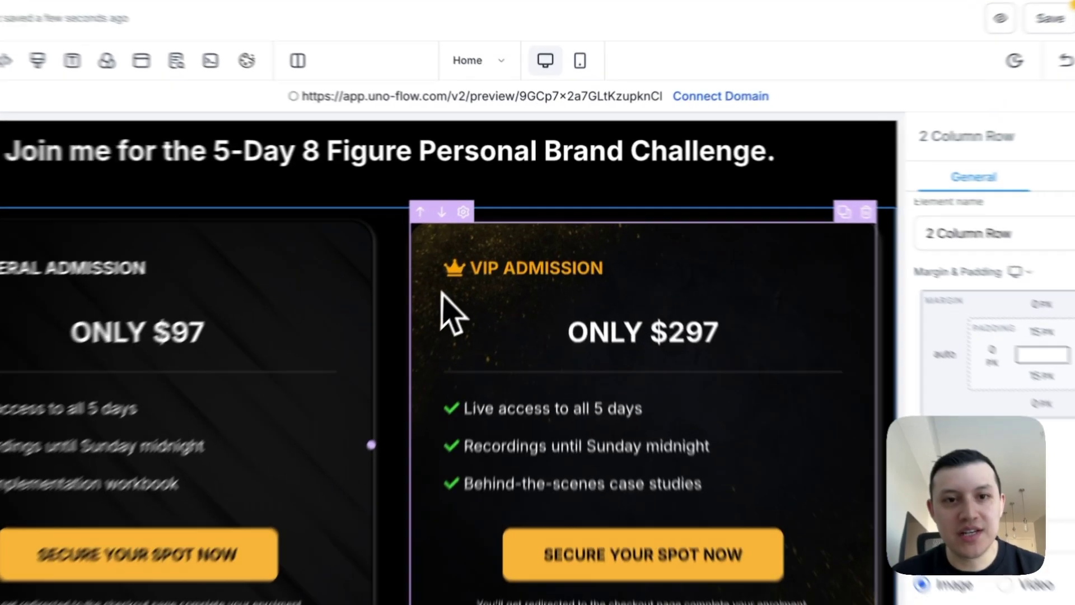
{"action": "left_click", "coordinate": [469, 244]}
{"action": "left_click", "coordinate": [436, 208]}
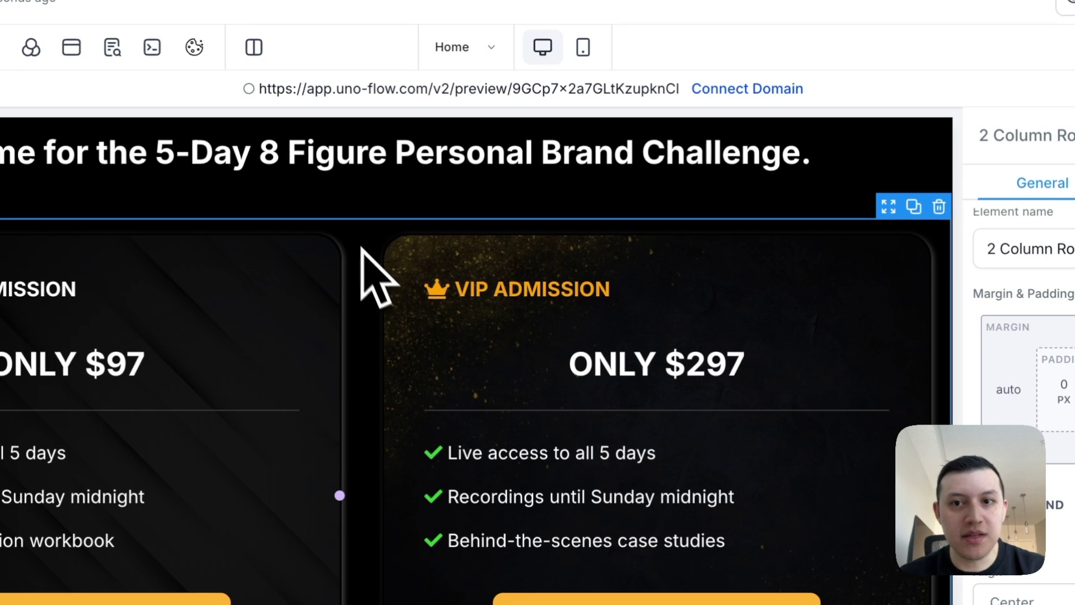
{"action": "left_click", "coordinate": [1005, 132]}
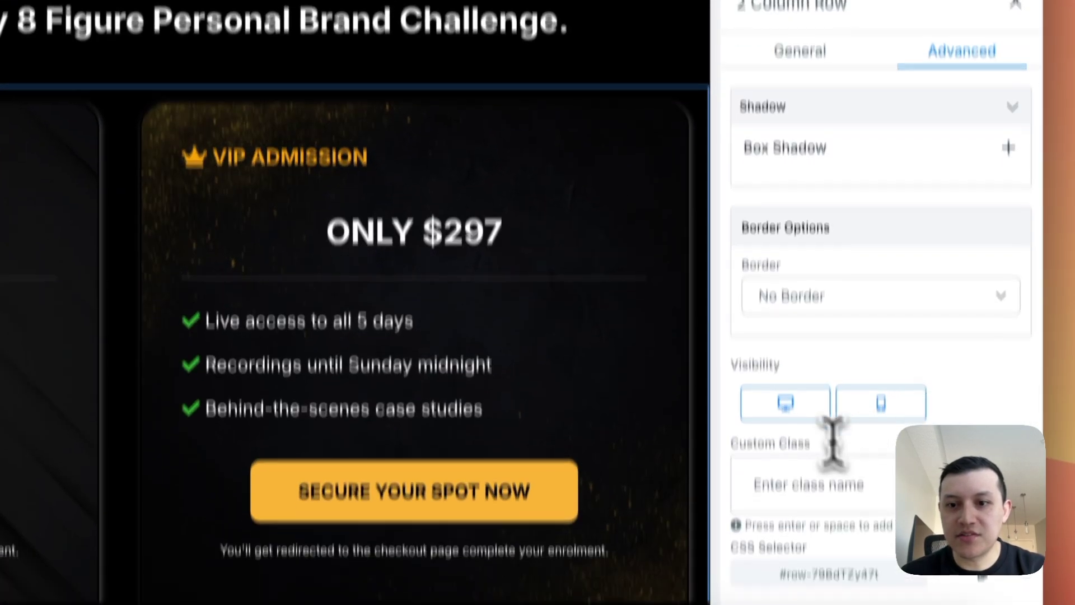
{"action": "left_click", "coordinate": [804, 476]}
{"action": "type", "text": "glow-gradient-parent"}
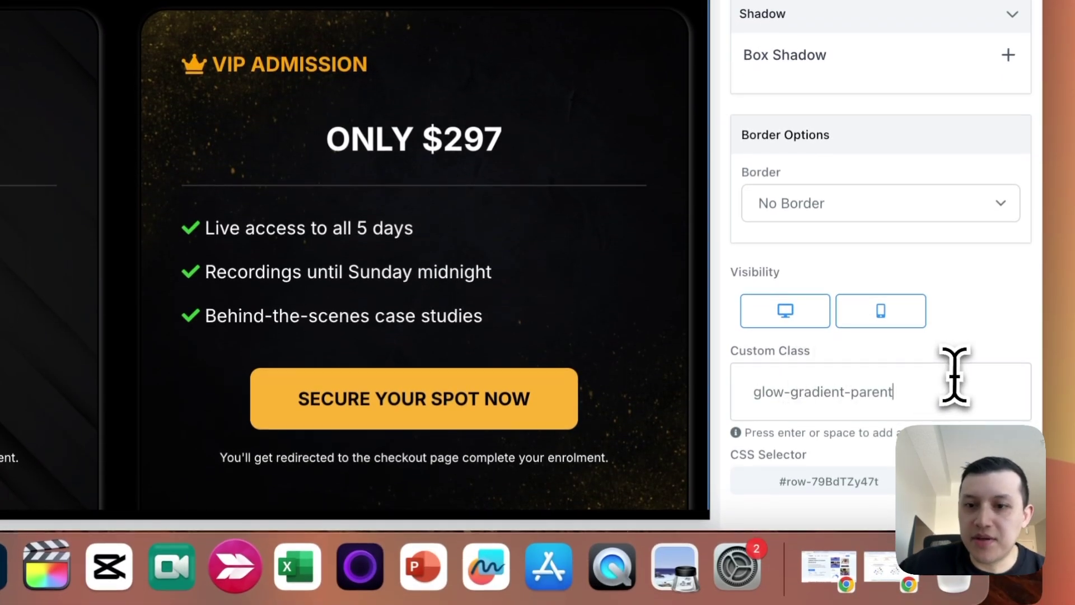
{"action": "key", "text": "Return"}
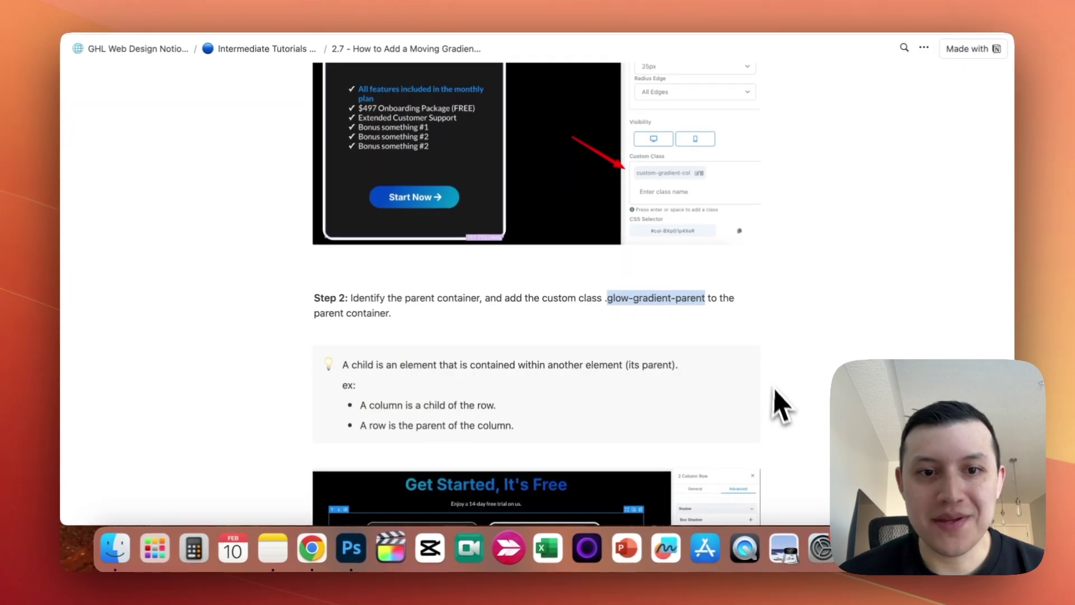
- Copy the gradient-glow CSS code block from Step 3 of the tutorial
{"action": "scroll", "coordinate": [782, 406], "scroll_direction": "down", "scroll_amount": 10}
{"action": "scroll", "coordinate": [783, 361], "scroll_direction": "down", "scroll_amount": 2}
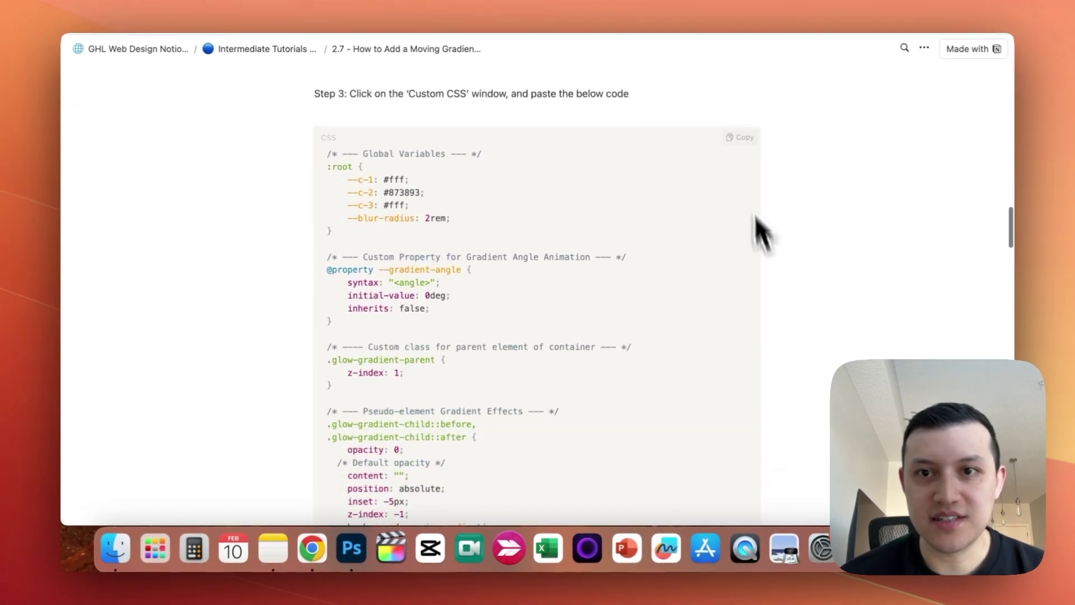
{"action": "left_click", "coordinate": [739, 139]}
{"action": "scroll", "coordinate": [698, 180], "scroll_direction": "down", "scroll_amount": 15}
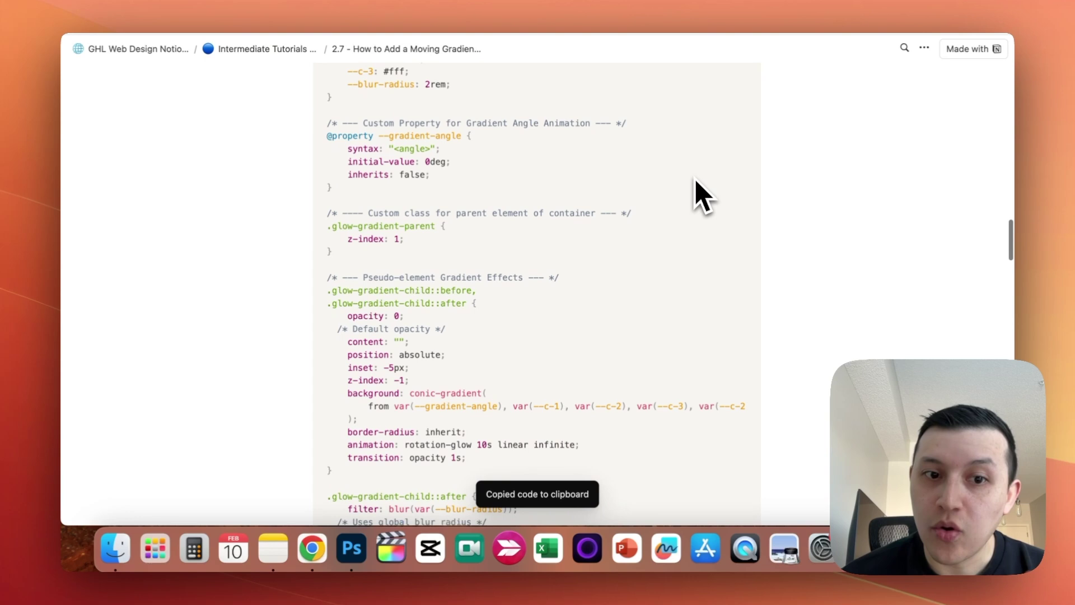
{"action": "scroll", "coordinate": [700, 196], "scroll_direction": "up", "scroll_amount": 15}
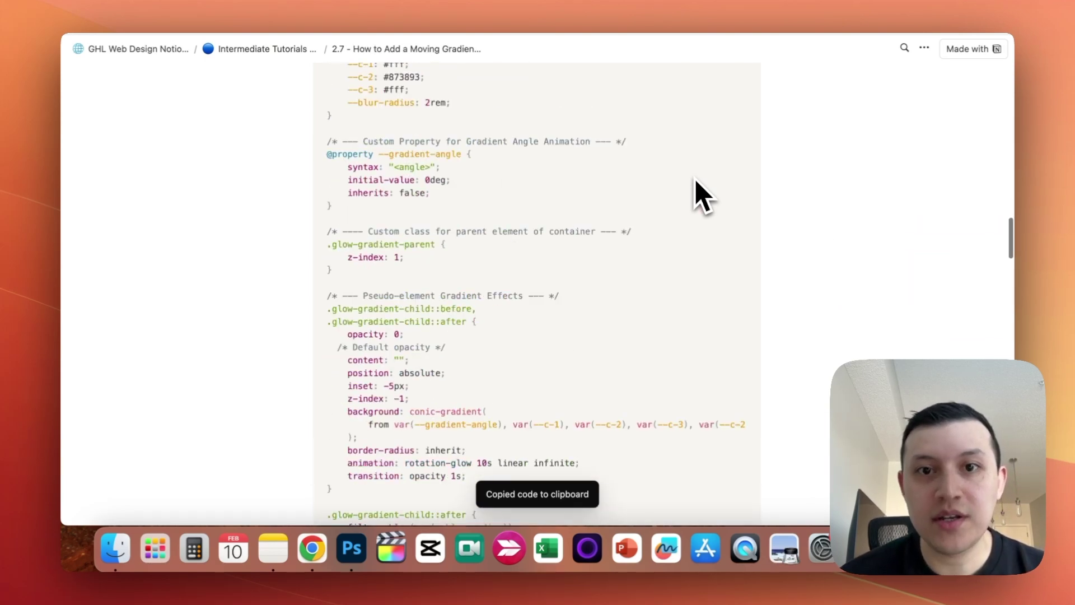
{"action": "scroll", "coordinate": [764, 323], "scroll_direction": "down", "scroll_amount": 10}
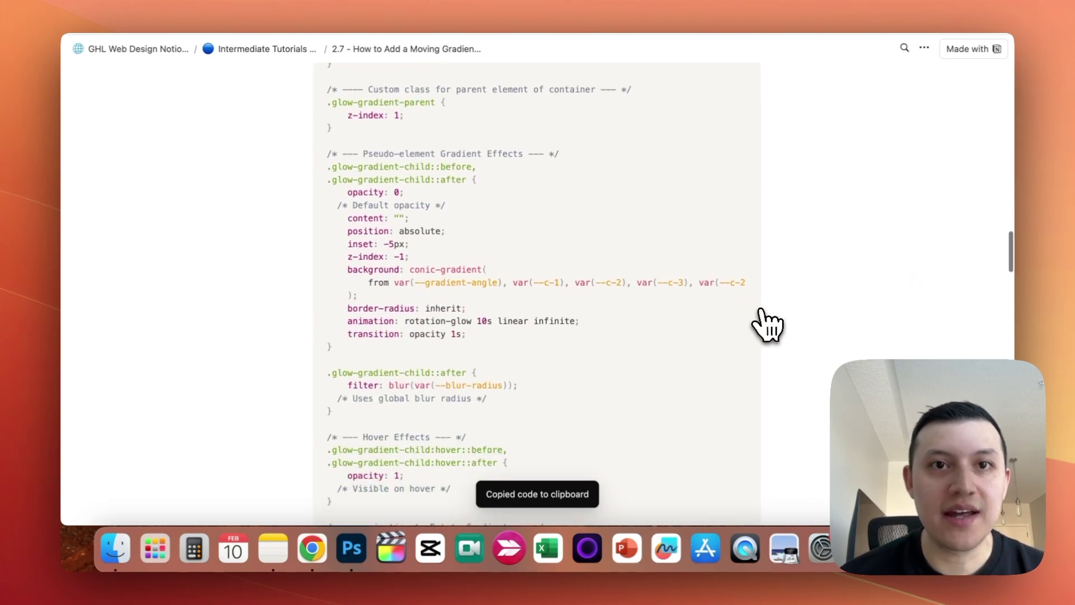
- Paste the gradient-glow CSS and rotation keyframes after the existing custom CSS rules
{"action": "left_click", "coordinate": [199, 12]}
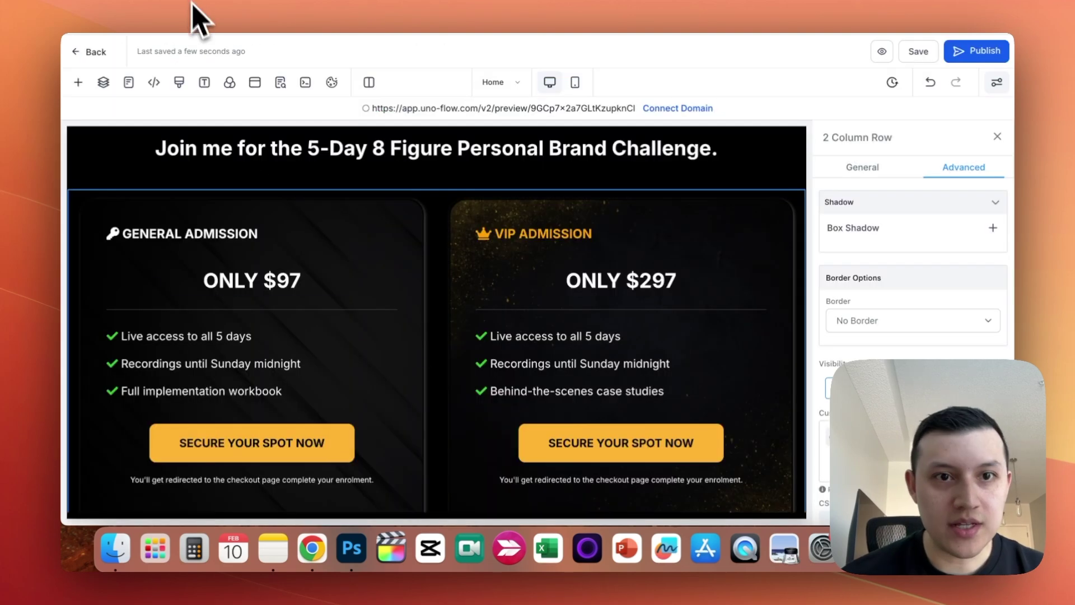
{"action": "left_click", "coordinate": [178, 83]}
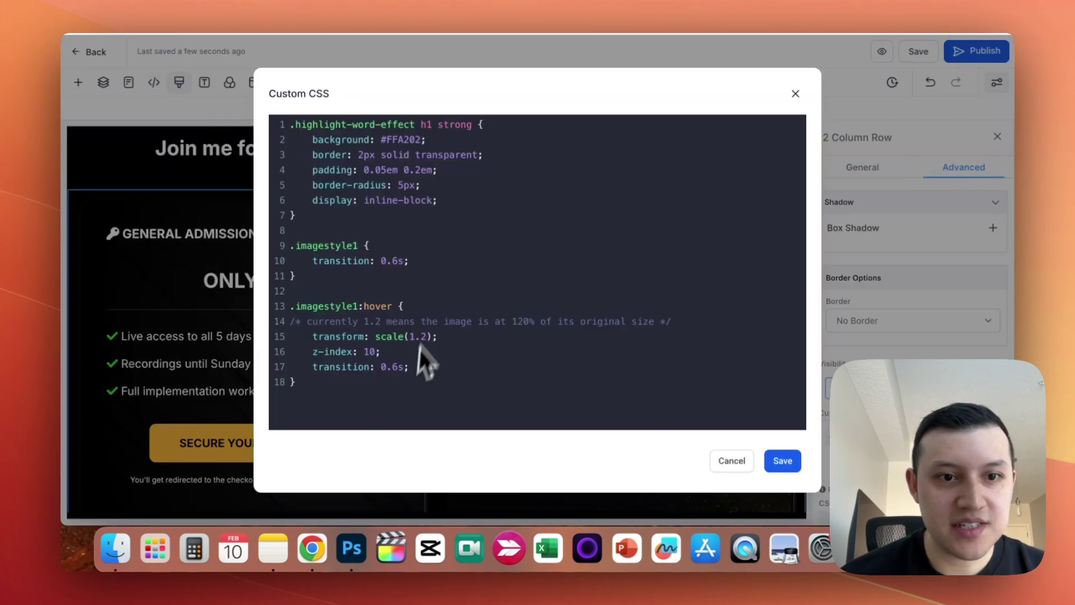
{"action": "left_click", "coordinate": [388, 400]}
{"action": "key", "text": "cmd+v"}
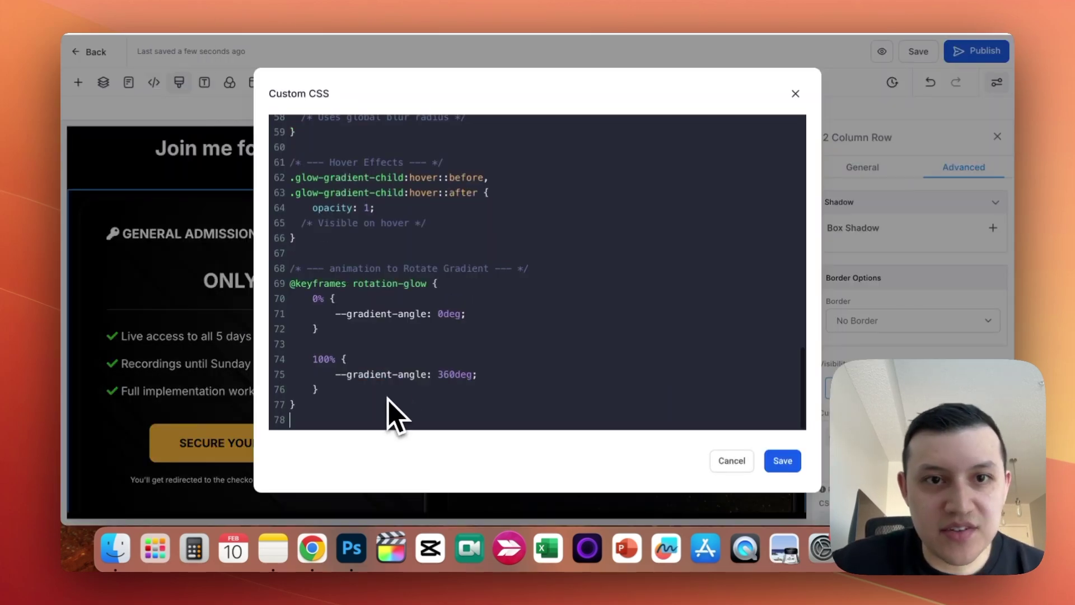
{"action": "scroll", "coordinate": [493, 247], "scroll_direction": "up", "scroll_amount": 10}
{"action": "scroll", "coordinate": [504, 269], "scroll_direction": "up", "scroll_amount": 3}
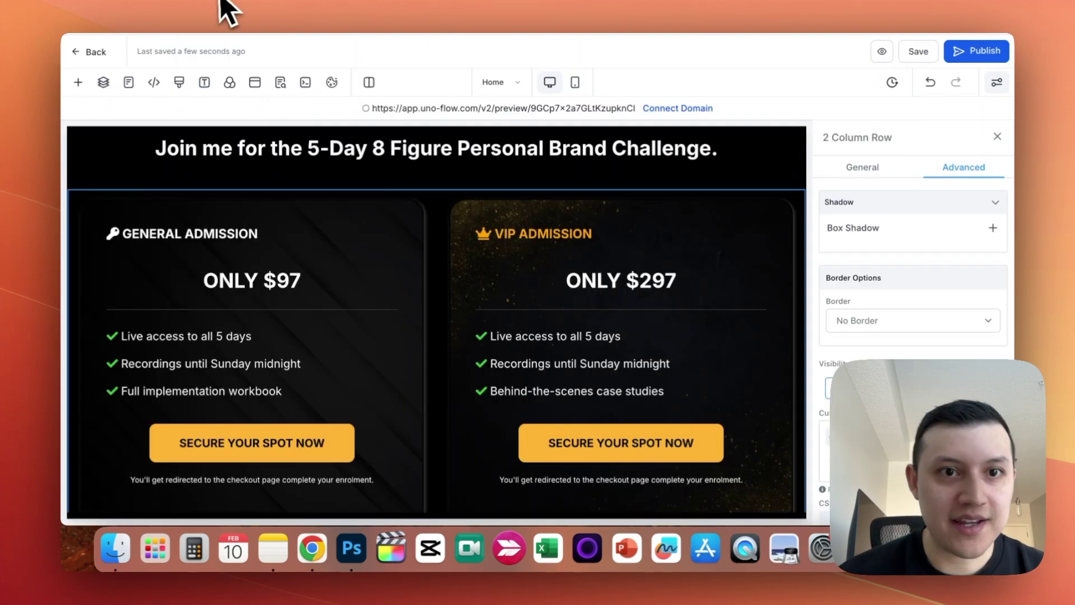
- Copy the orange hex FFA202 from the VIP ADMISSION headline's bold text colour
{"action": "left_click", "coordinate": [471, 253]}
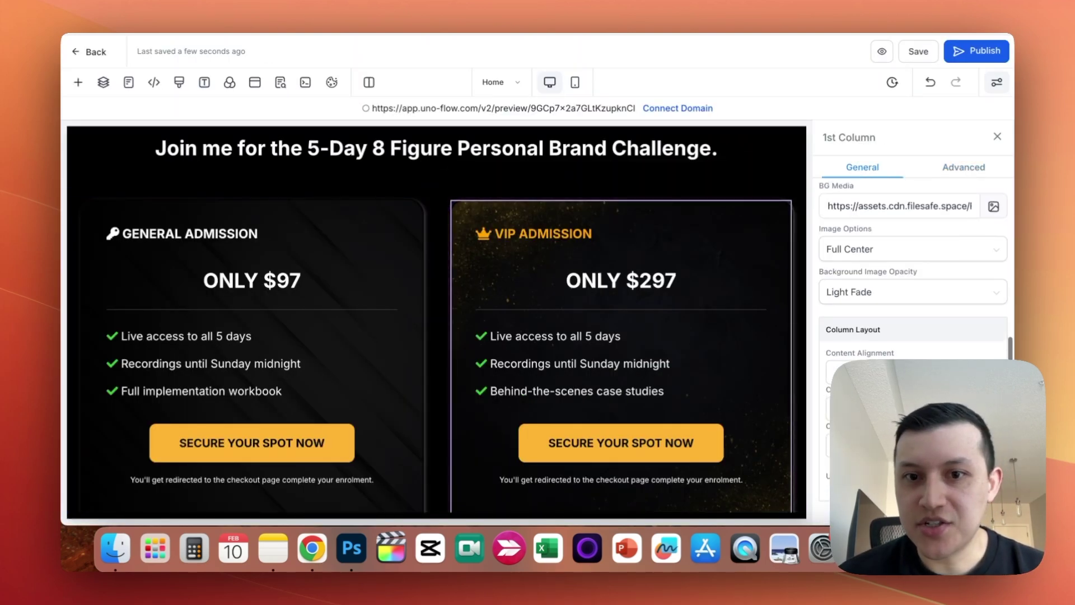
{"action": "left_click", "coordinate": [493, 233]}
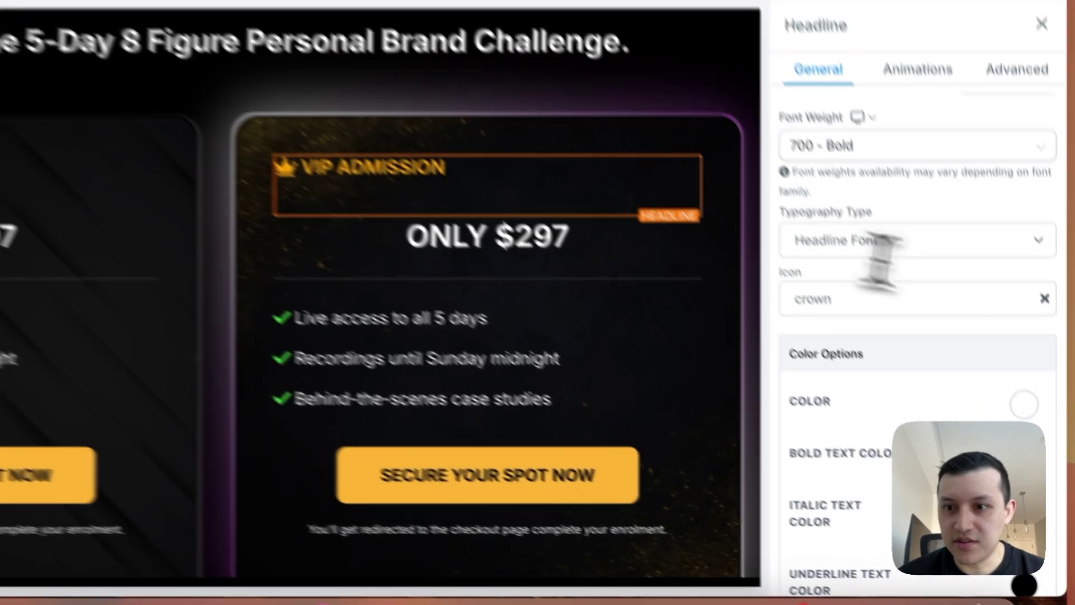
{"action": "scroll", "coordinate": [881, 259], "scroll_direction": "down", "scroll_amount": 5}
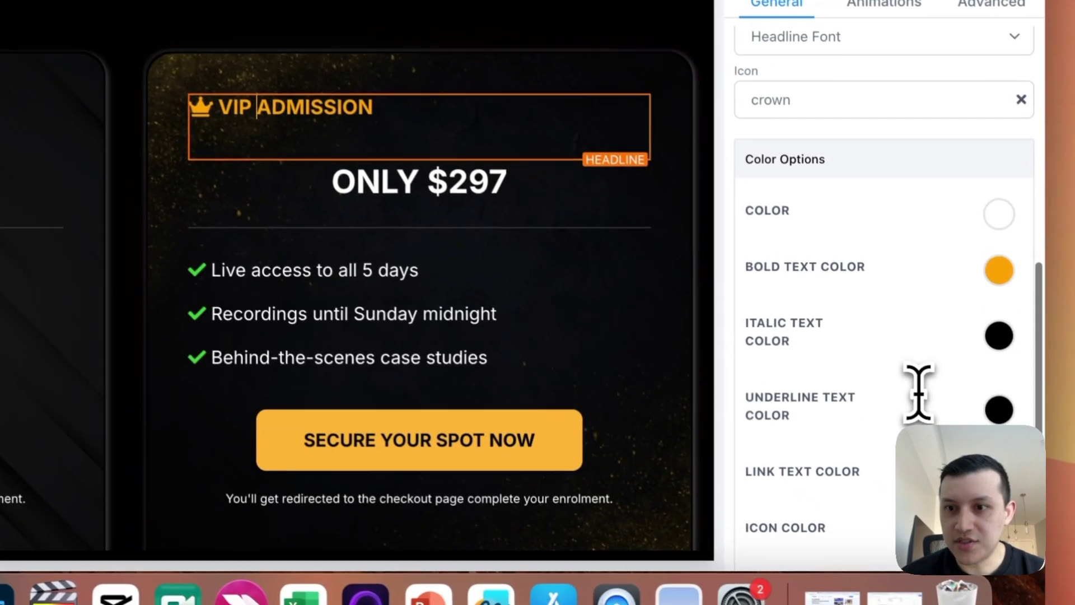
{"action": "left_click", "coordinate": [996, 205]}
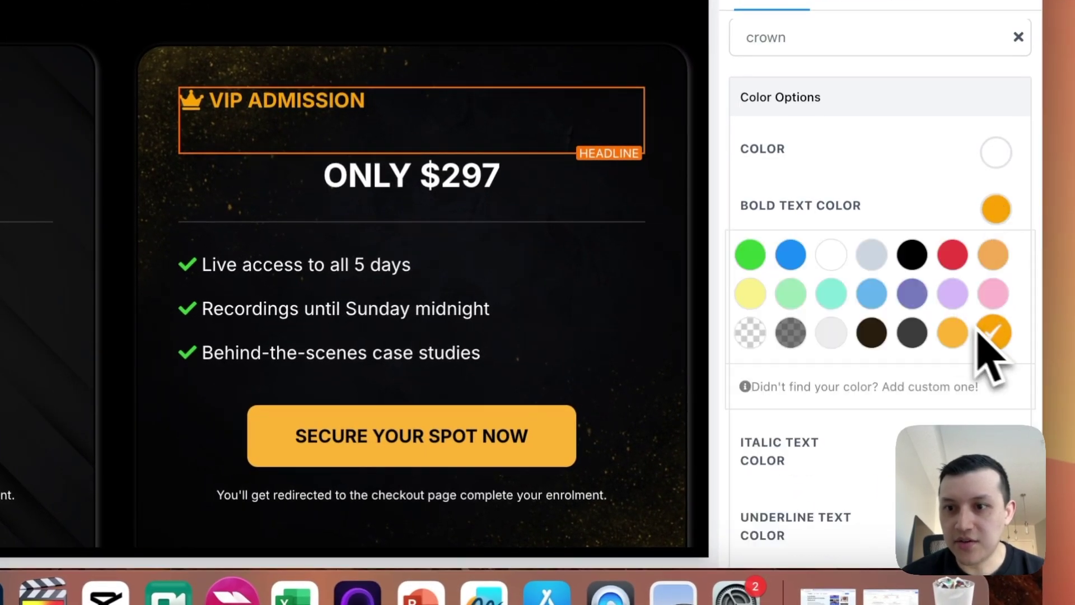
{"action": "left_click", "coordinate": [770, 411]}
{"action": "double_click", "coordinate": [812, 460]}
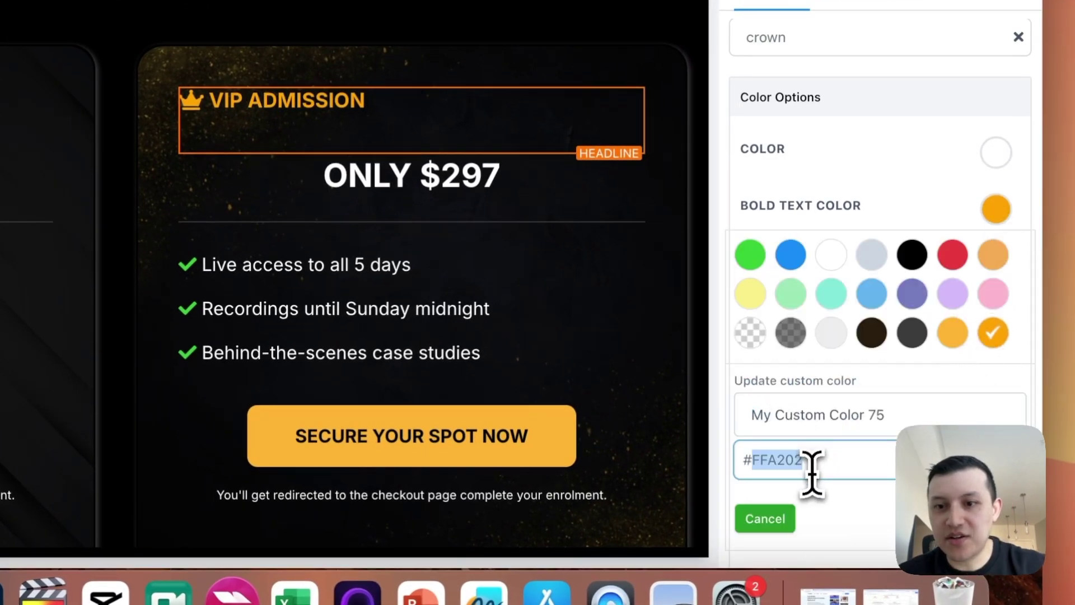
{"action": "left_click", "coordinate": [781, 521]}
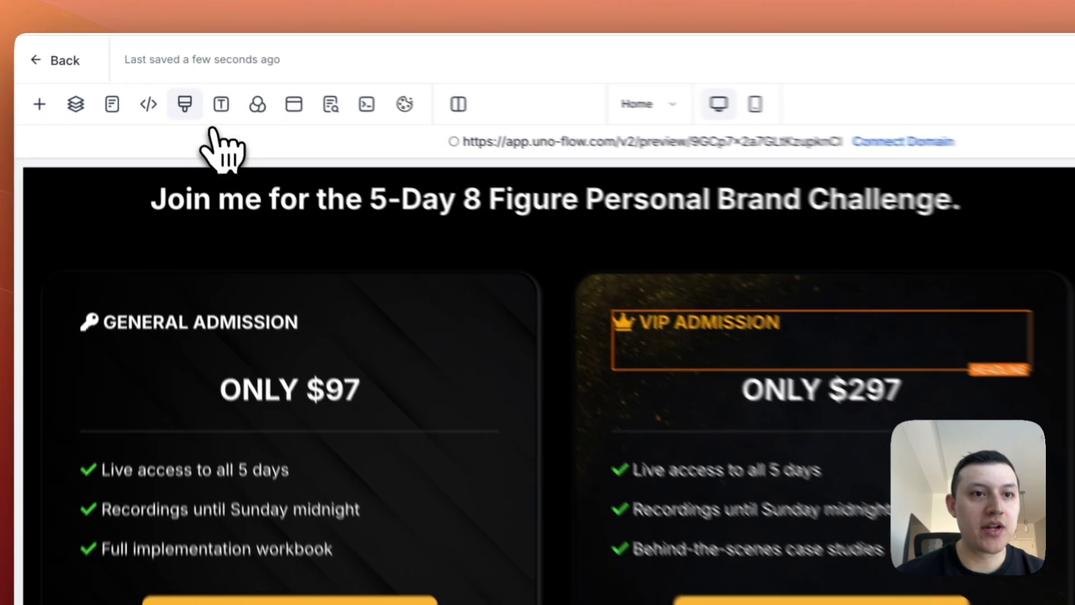
- Replace --c-2's #873893 with #FFA202 in the custom CSS and save
{"action": "left_click", "coordinate": [179, 83]}
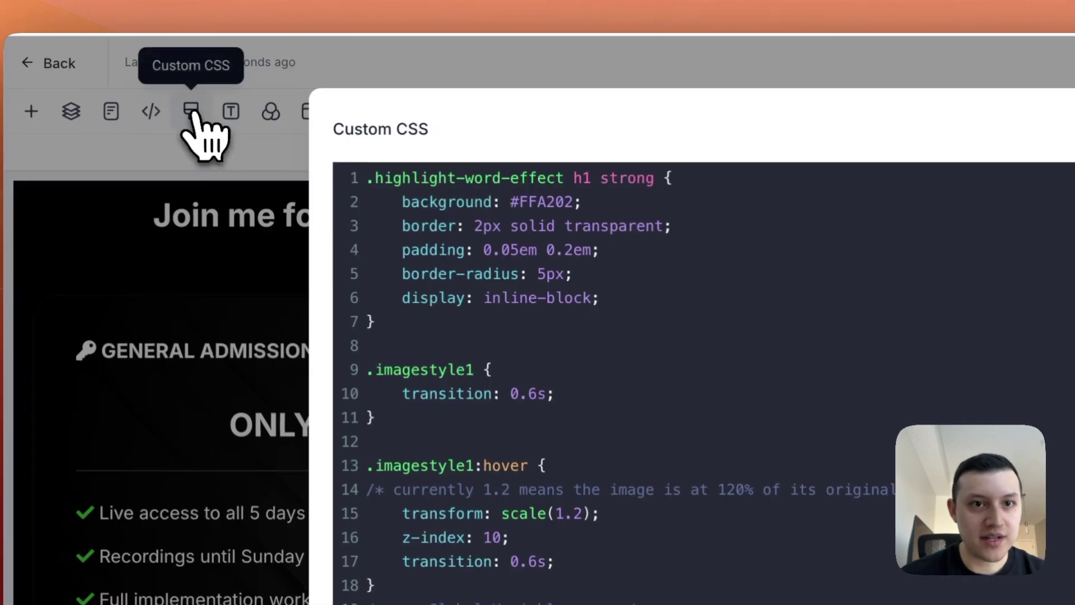
{"action": "scroll", "coordinate": [464, 242], "scroll_direction": "down", "scroll_amount": 6}
{"action": "scroll", "coordinate": [662, 376], "scroll_direction": "down", "scroll_amount": 9}
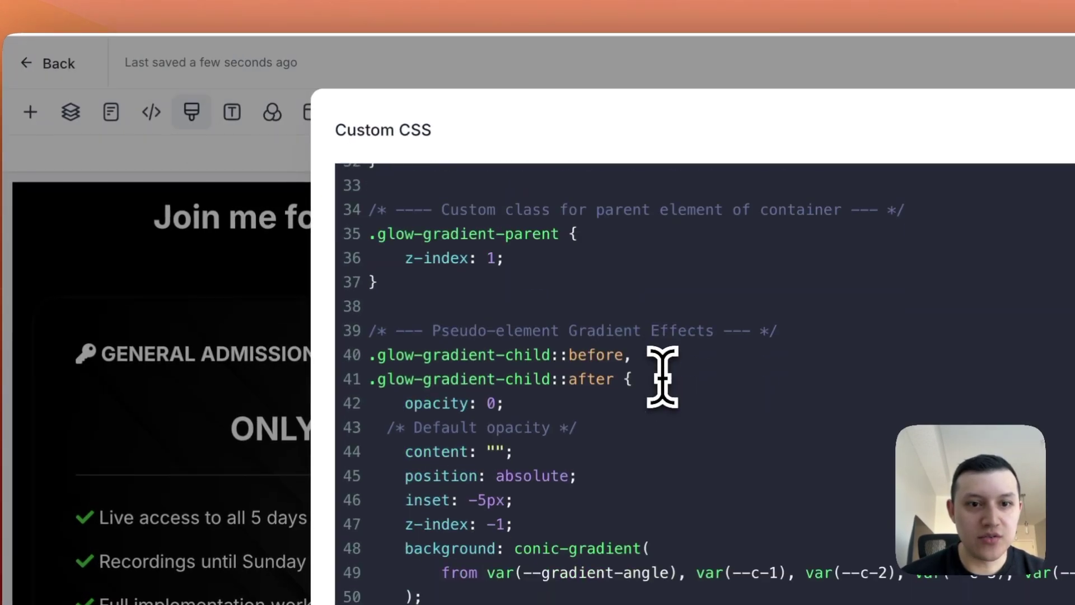
{"action": "scroll", "coordinate": [662, 376], "scroll_direction": "up", "scroll_amount": 9}
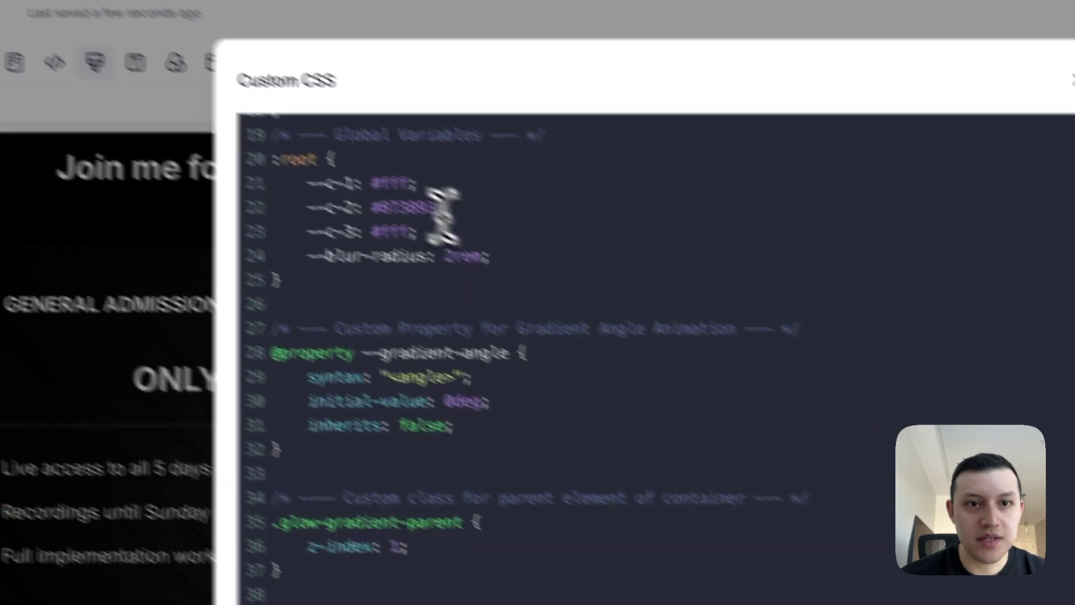
{"action": "double_click", "coordinate": [387, 207]}
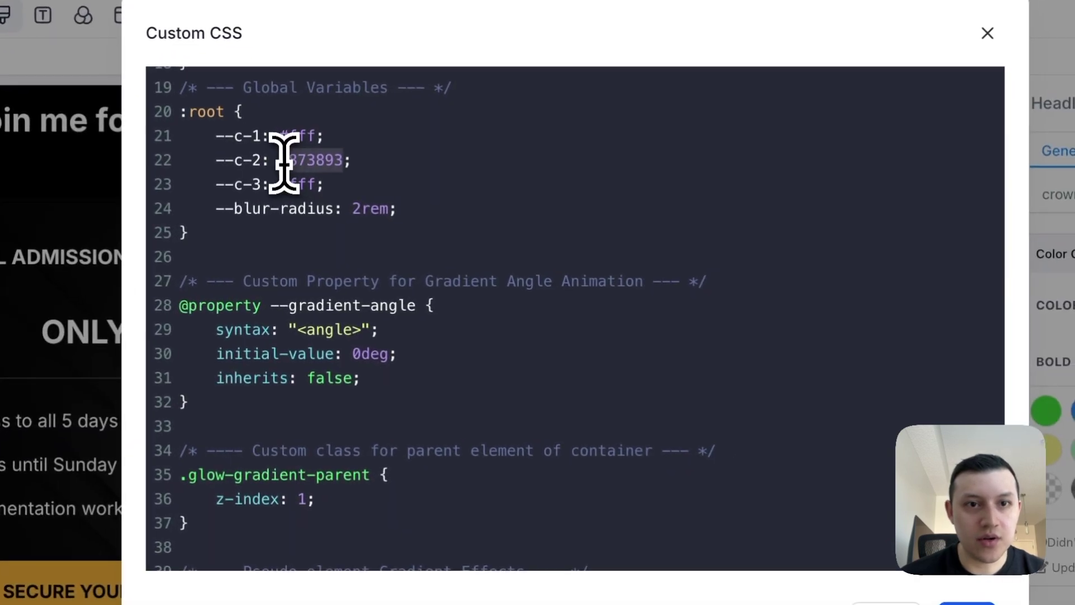
{"action": "key", "text": "super+v"}
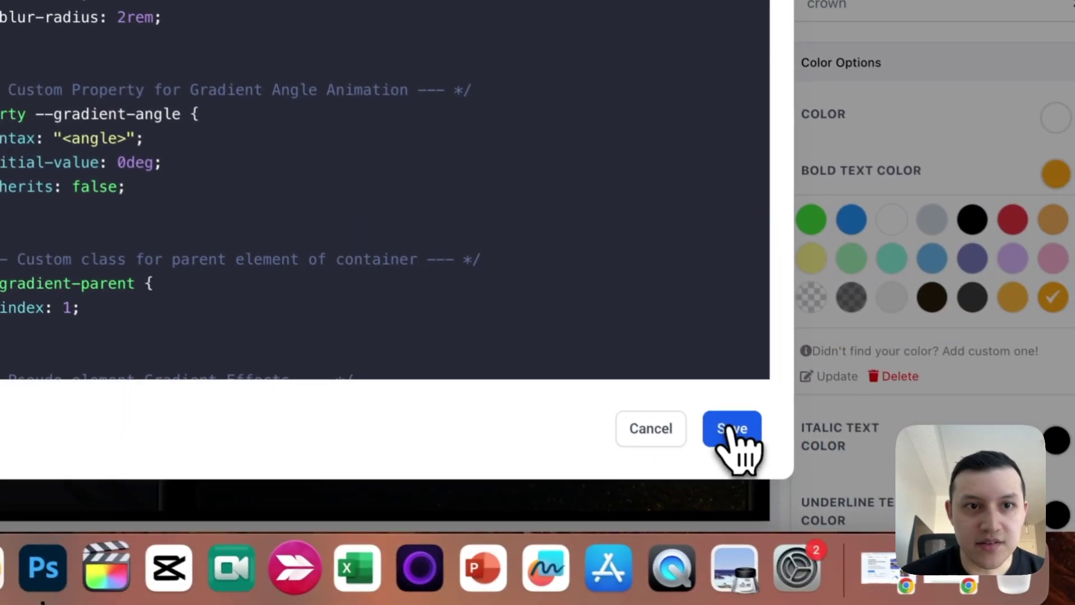
{"action": "left_click", "coordinate": [966, 603]}
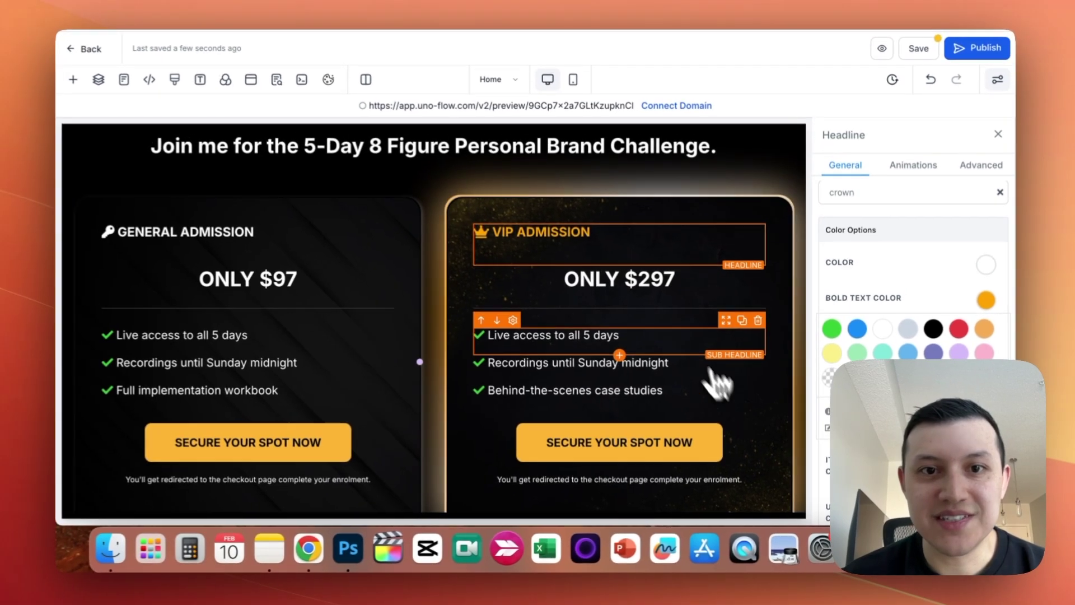
- Switch between the recreated challenge page and the original Agenci page, ending on the original
{"action": "scroll", "coordinate": [716, 380], "scroll_direction": "down", "scroll_amount": 2}
{"action": "scroll", "coordinate": [573, 341], "scroll_direction": "up", "scroll_amount": 1}
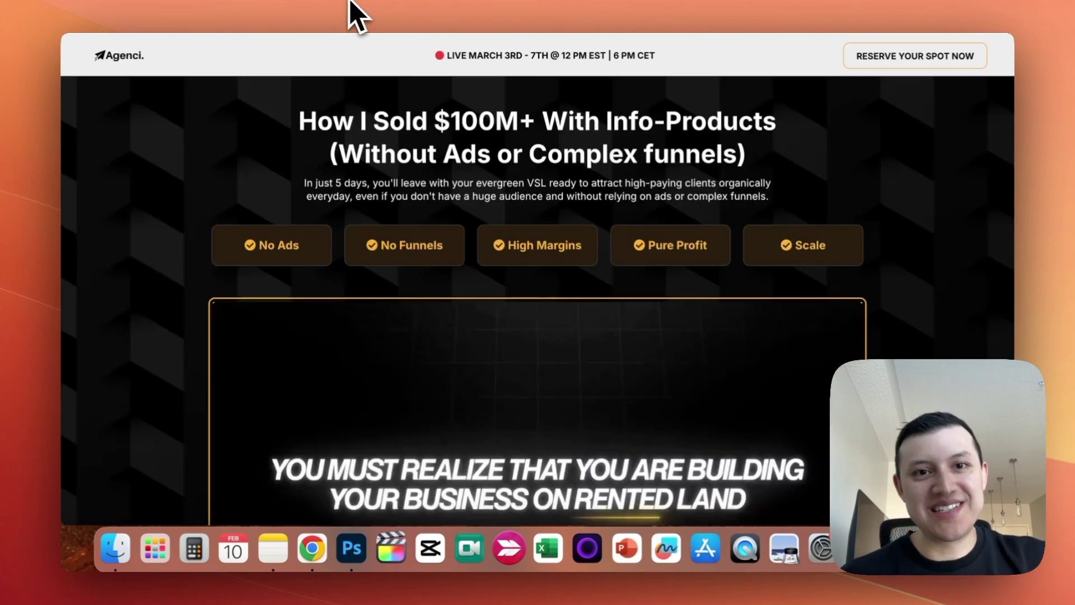
{"action": "key", "text": "ctrl+Tab"}
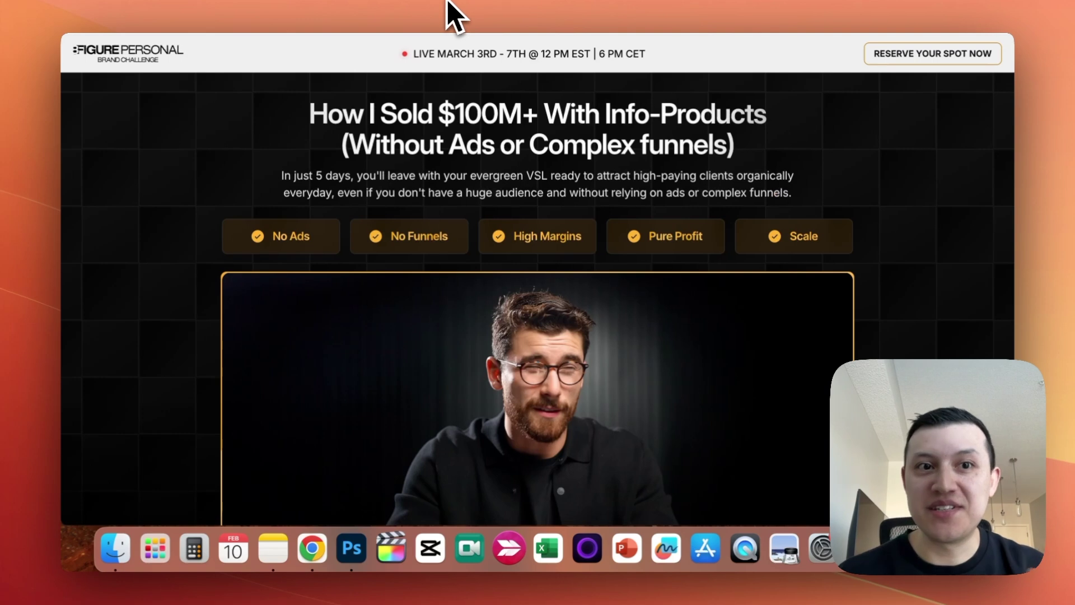
{"action": "key", "text": "ctrl+shift+Tab"}
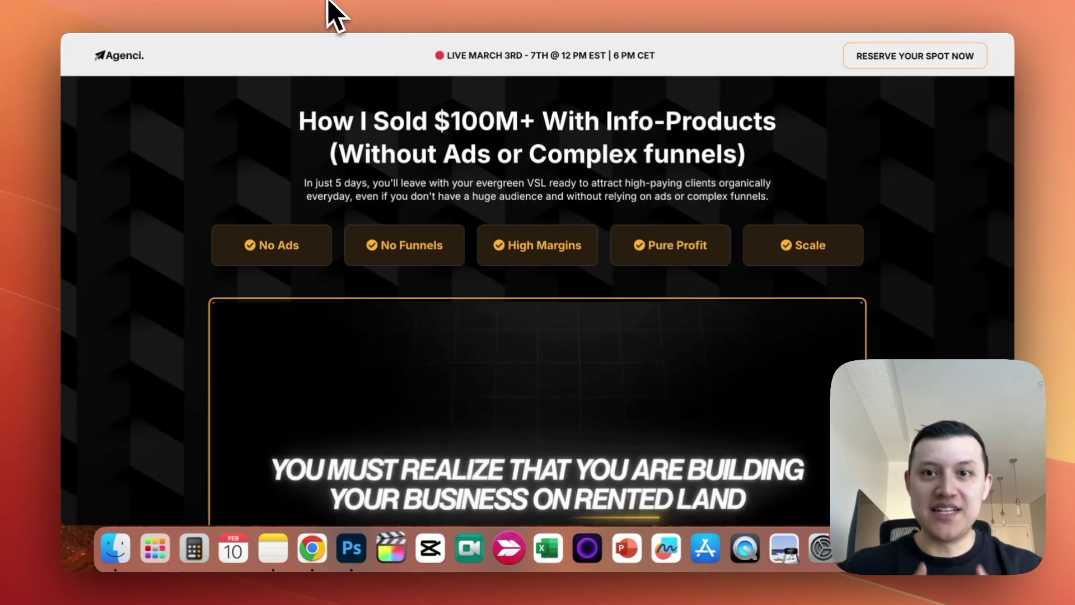